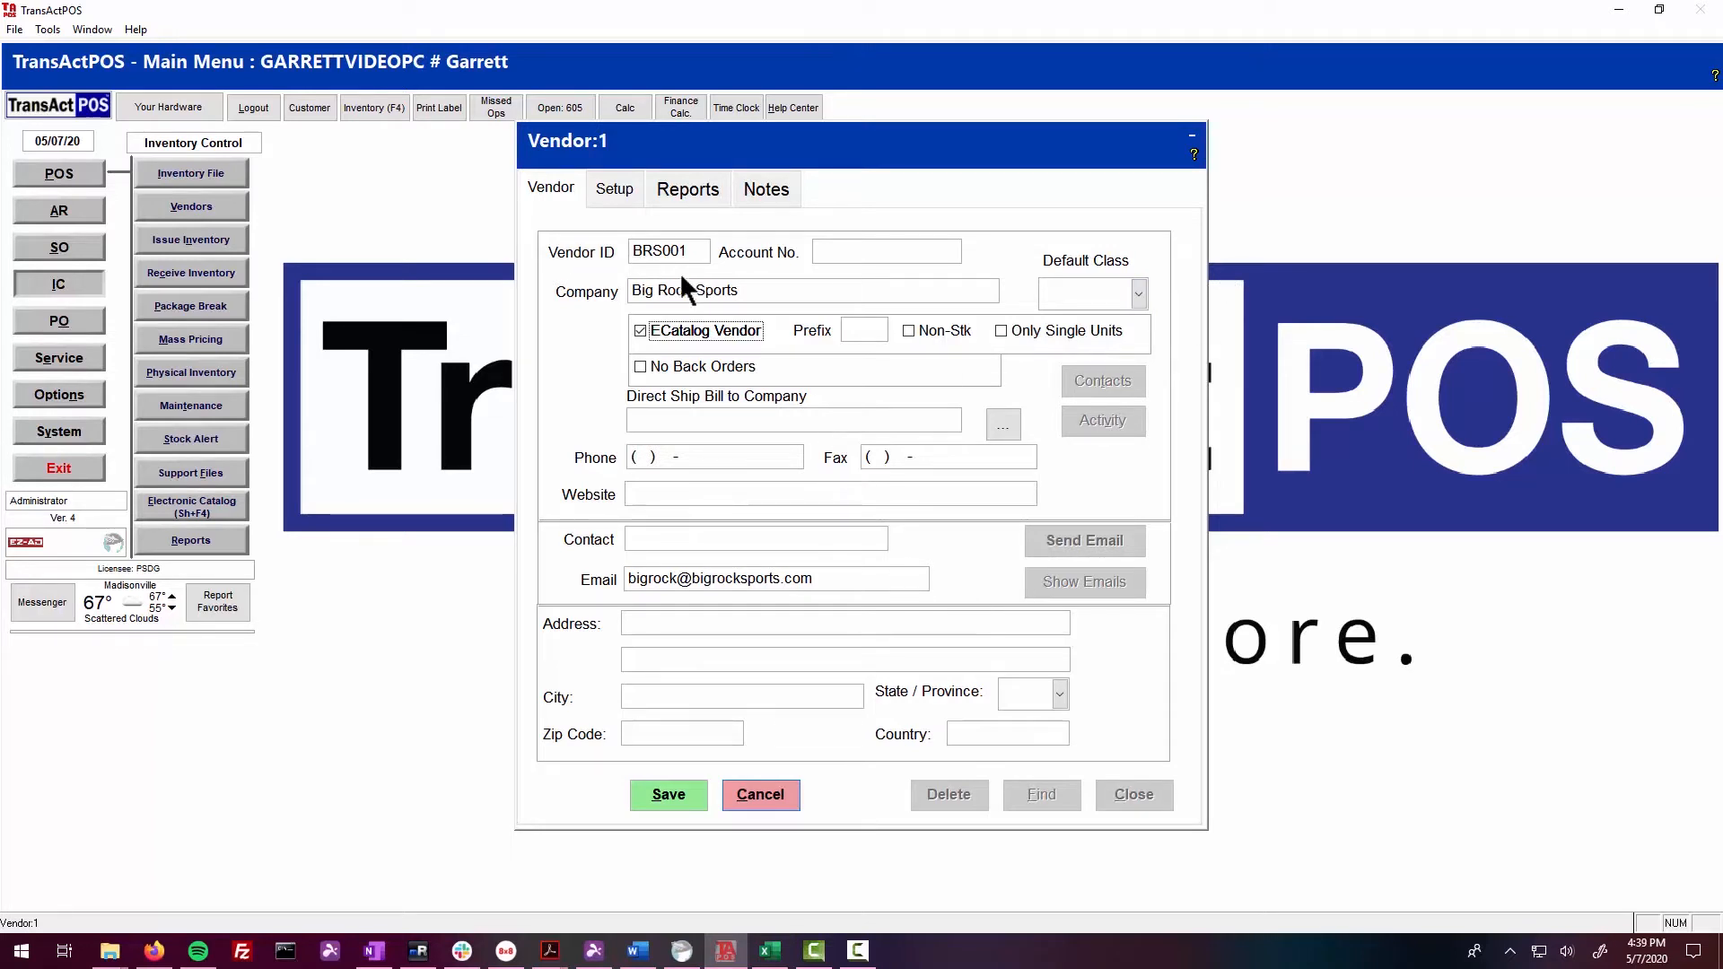
# Step: Save the Big Rock Sports vendor record as an ECatalog vendor and close it
pyautogui.click(685, 809)
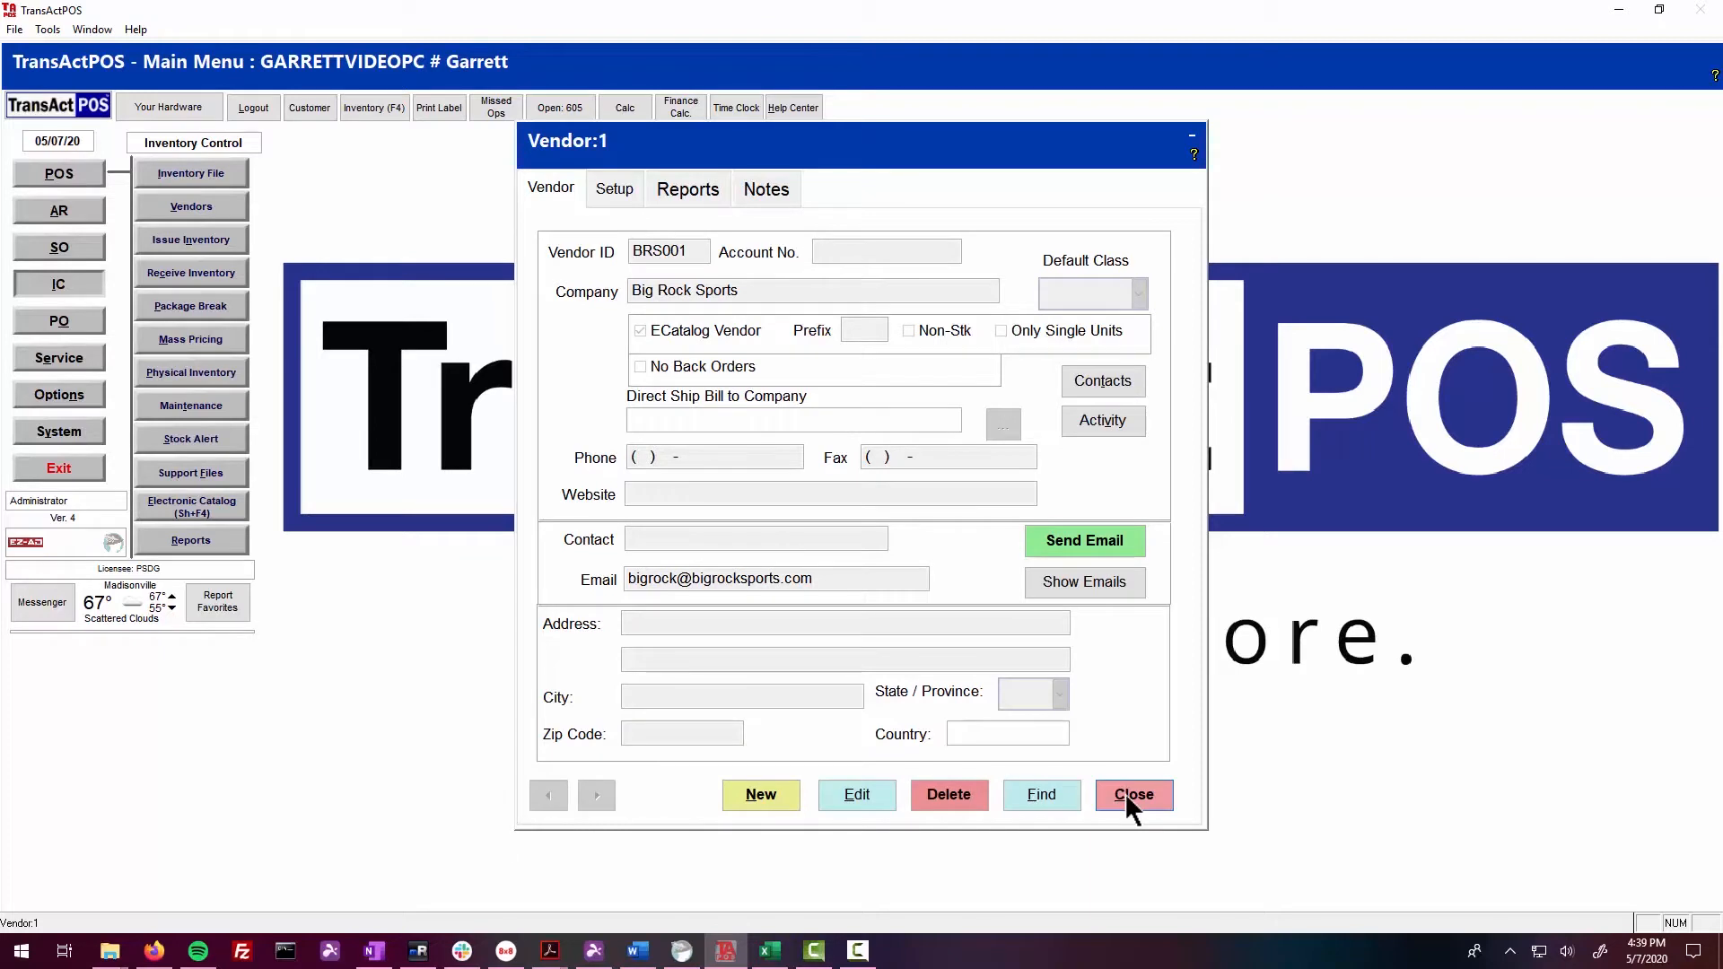
pyautogui.click(1128, 799)
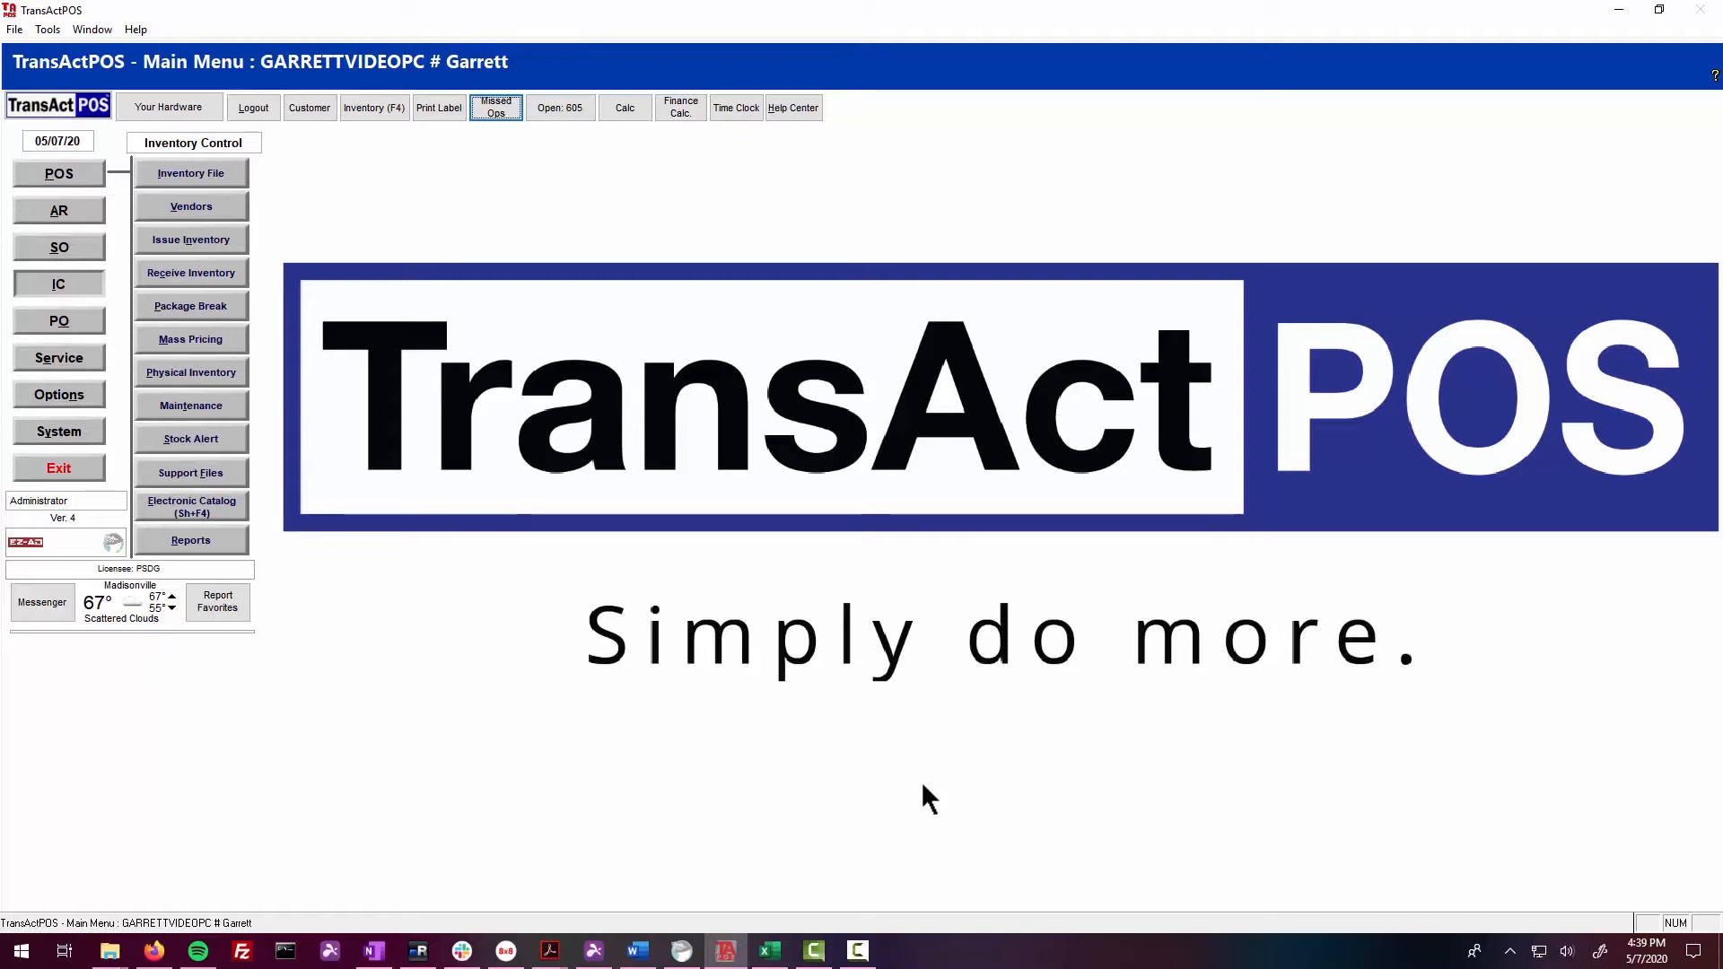
# Step: Switch to stdC50480.csv in Excel and examine the item number and description columns B, C and D
pyautogui.click(779, 963)
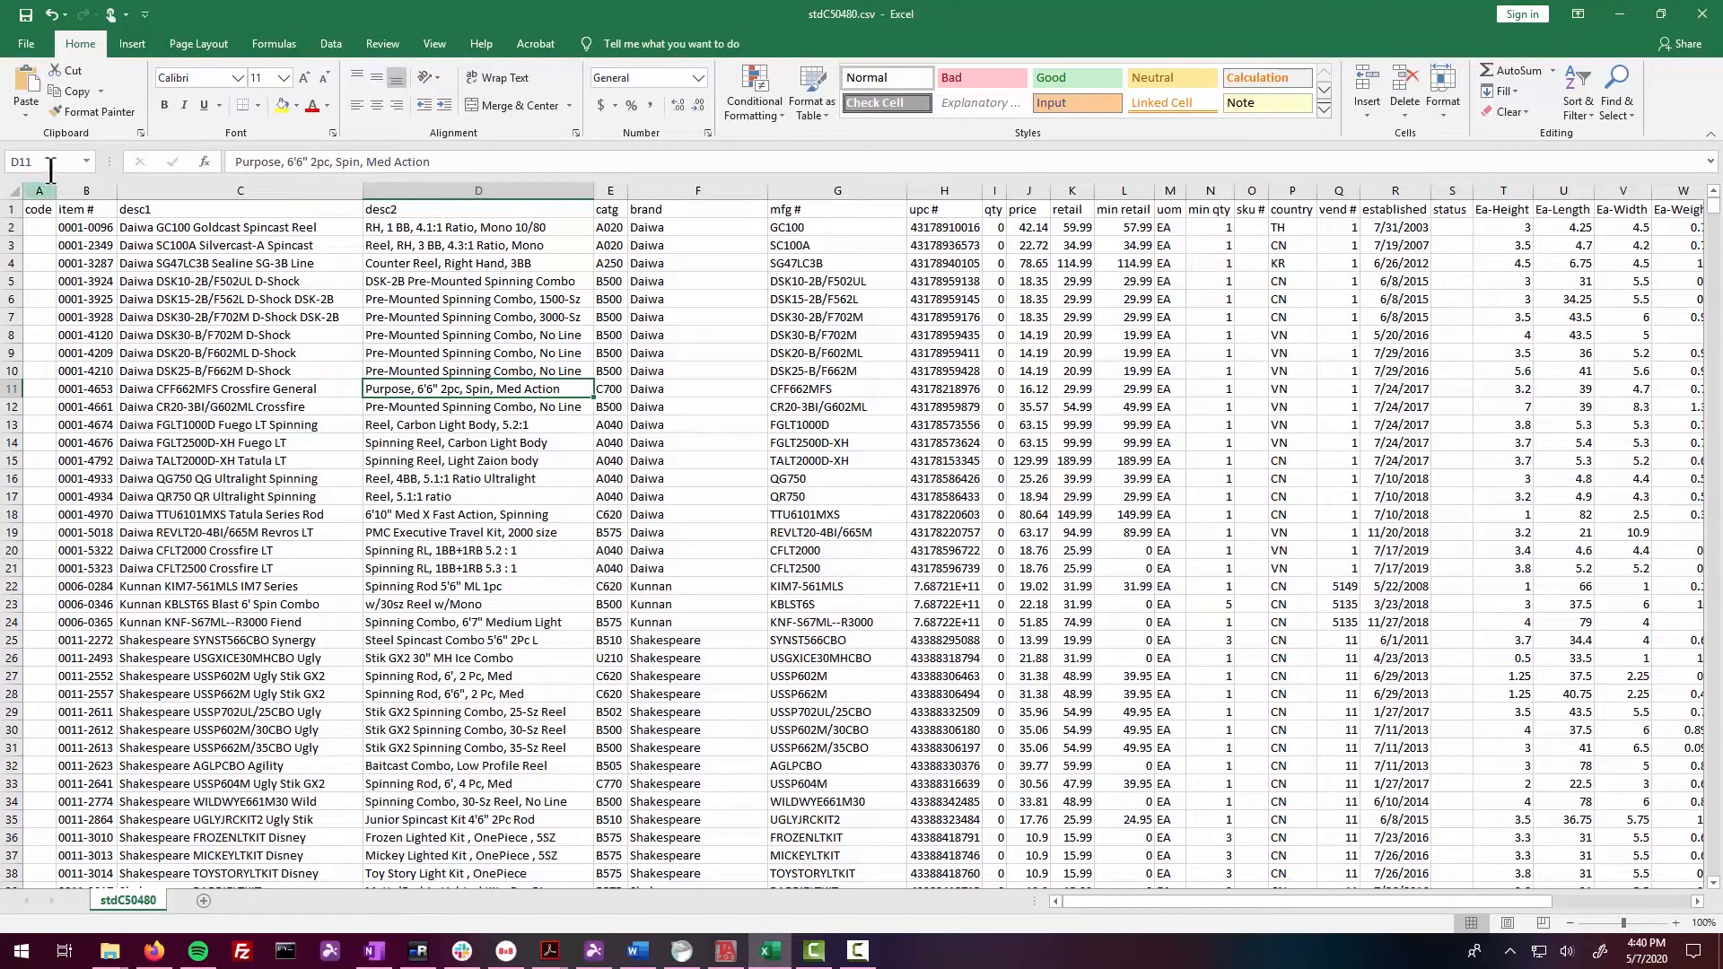
pyautogui.click(81, 226)
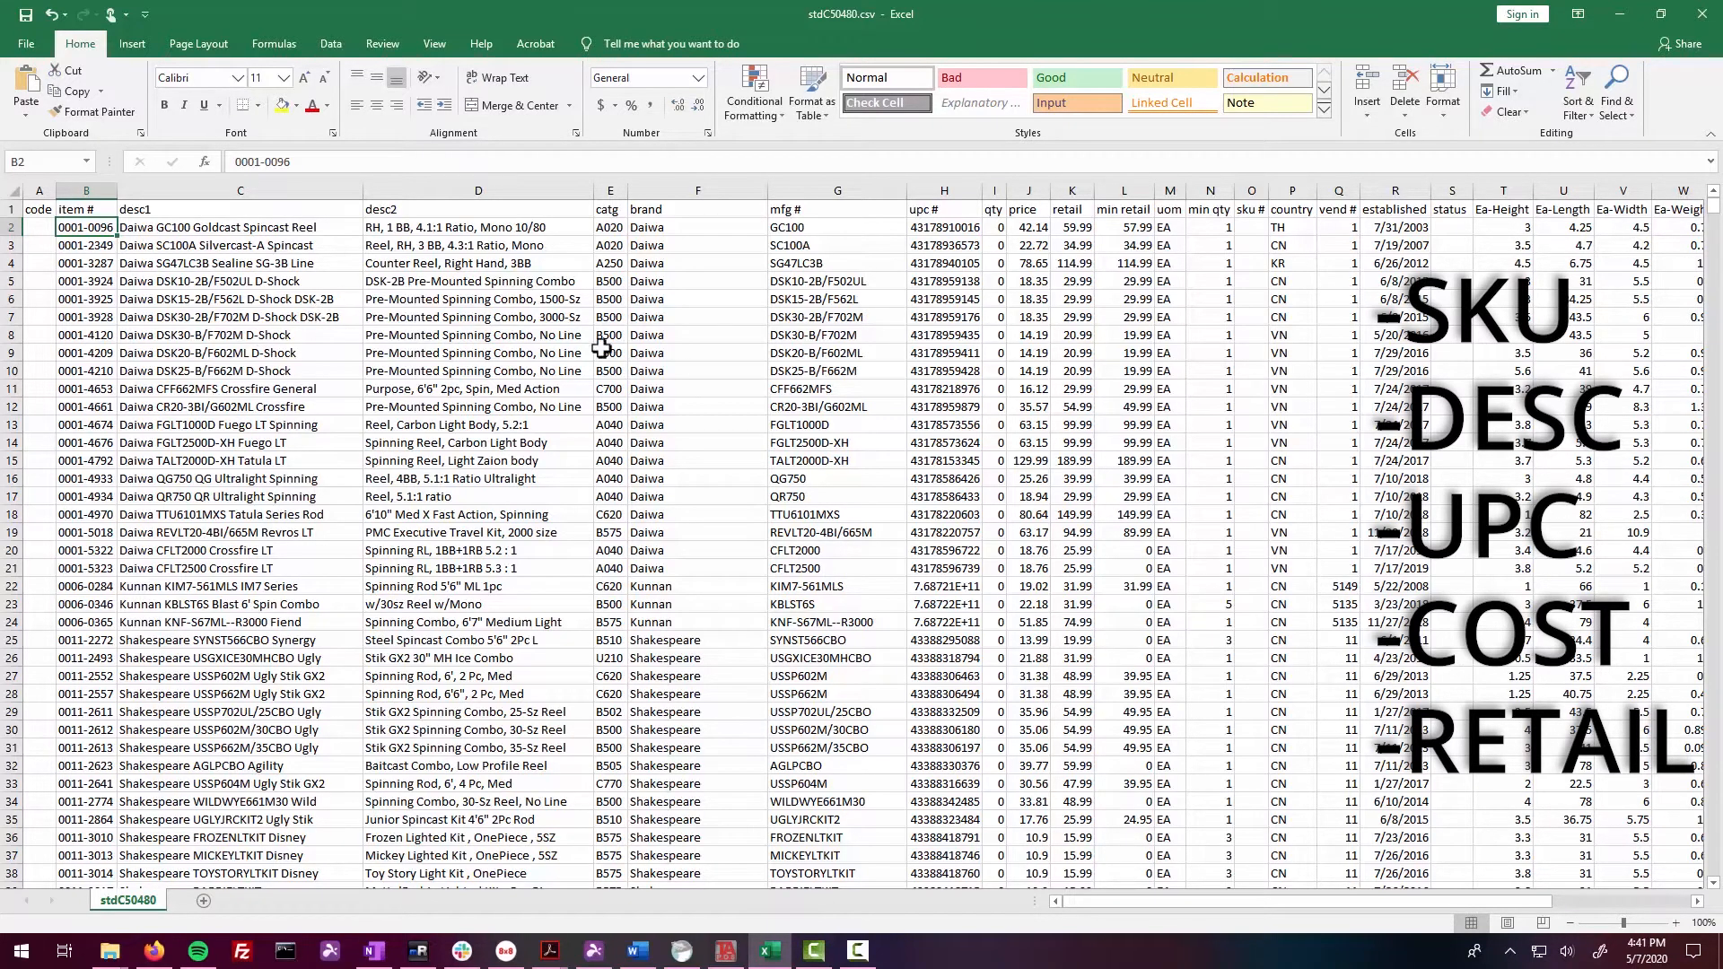
pyautogui.click(94, 251)
pyautogui.click(94, 276)
pyautogui.click(101, 263)
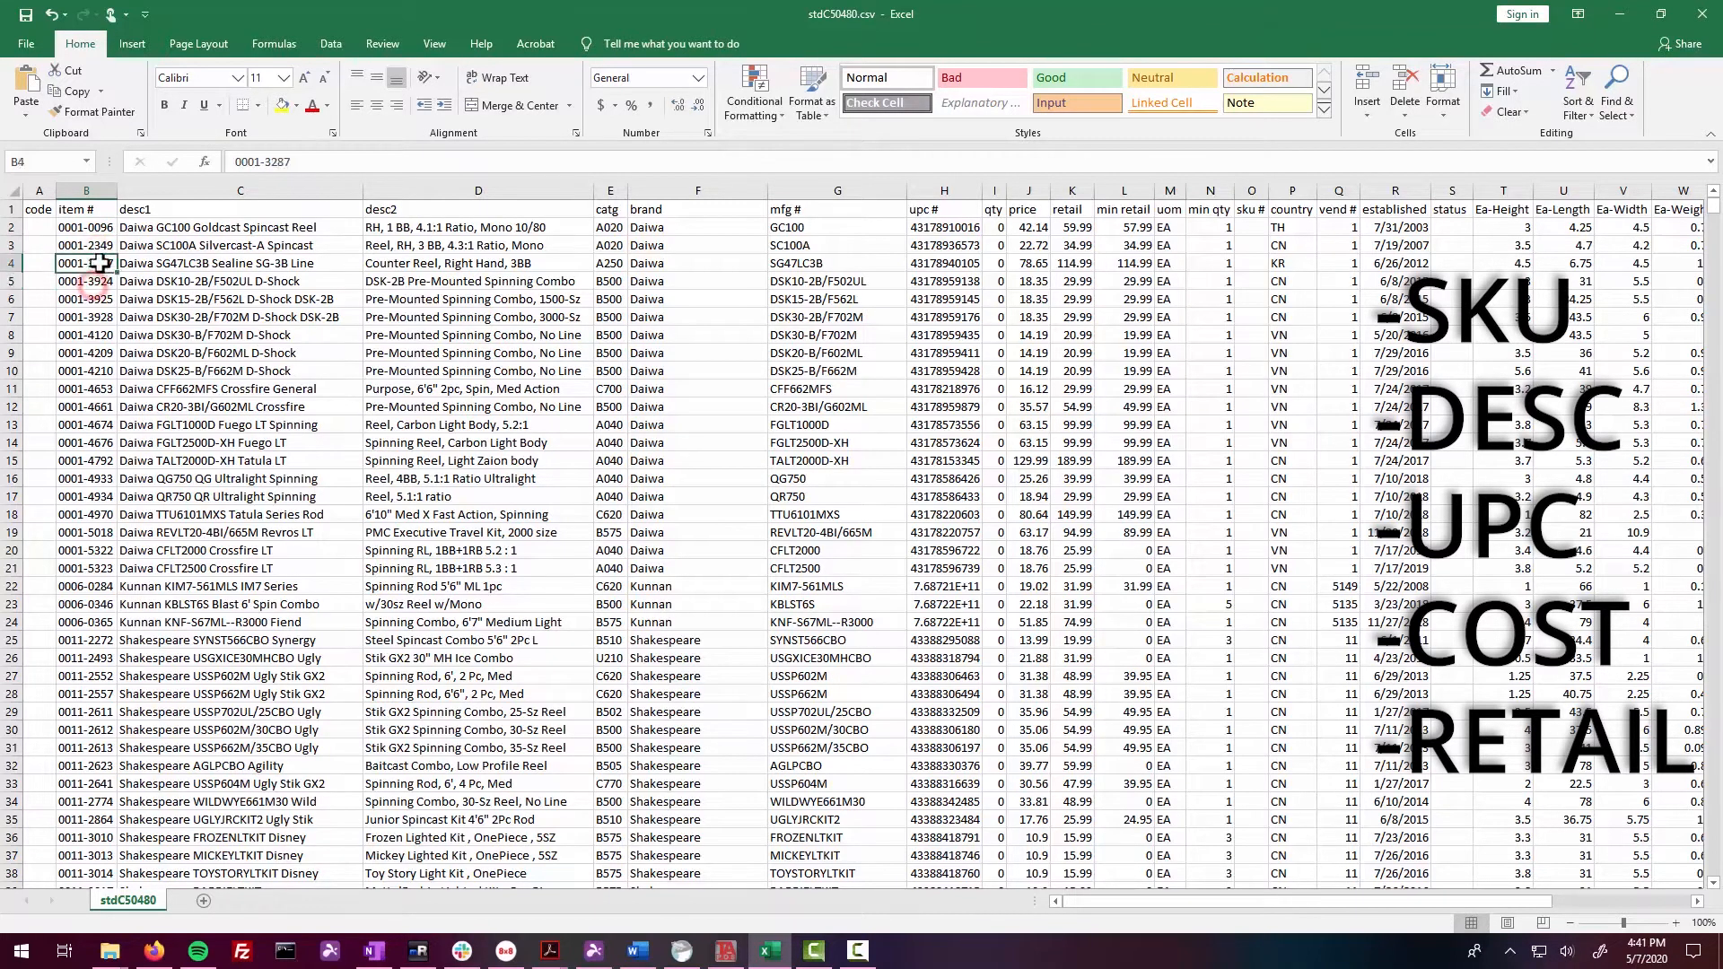
pyautogui.click(96, 245)
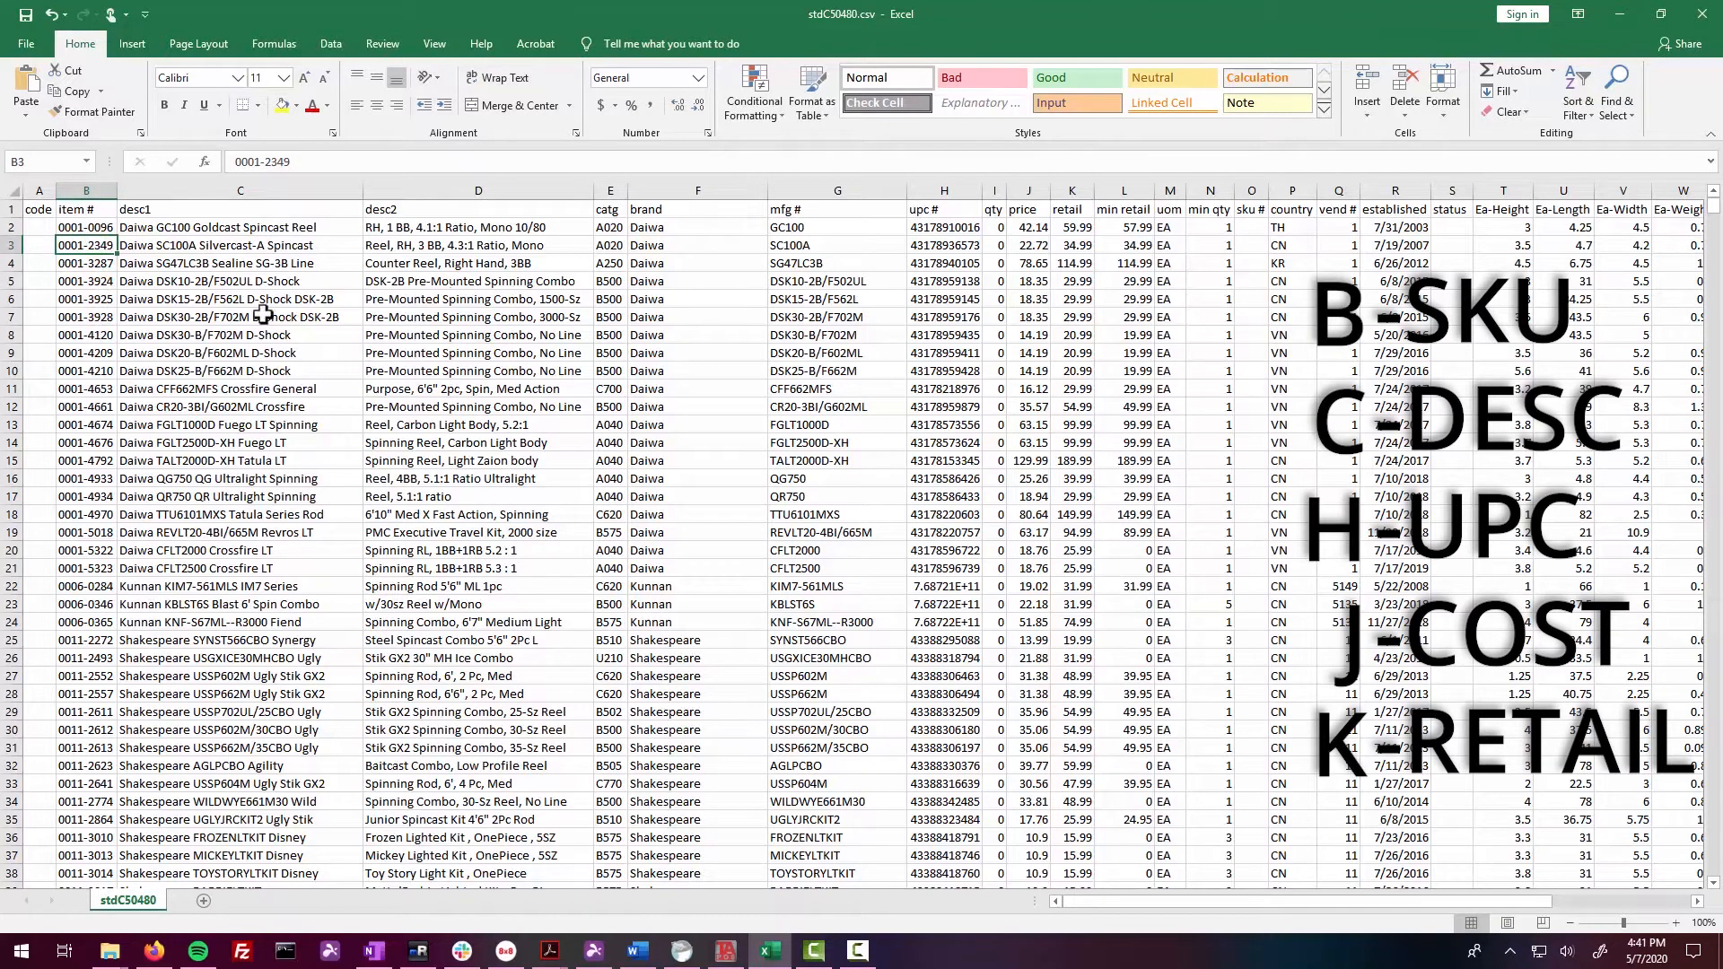
pyautogui.click(230, 228)
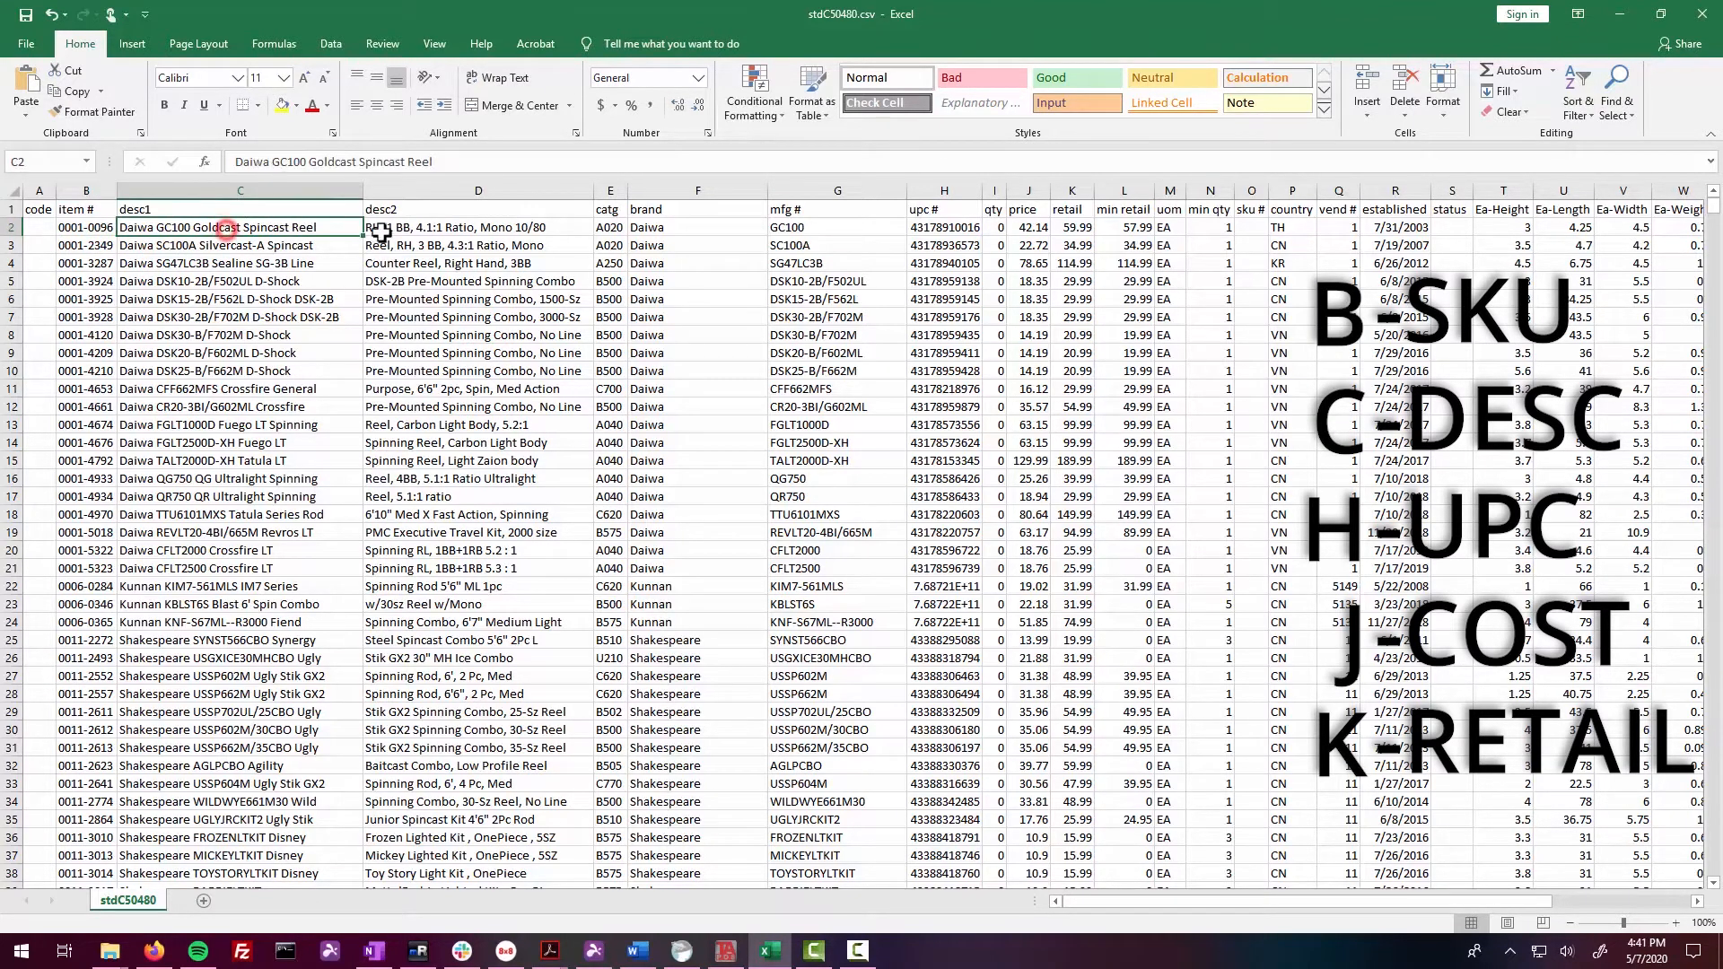
pyautogui.click(400, 228)
pyautogui.click(279, 228)
pyautogui.click(393, 228)
pyautogui.click(235, 227)
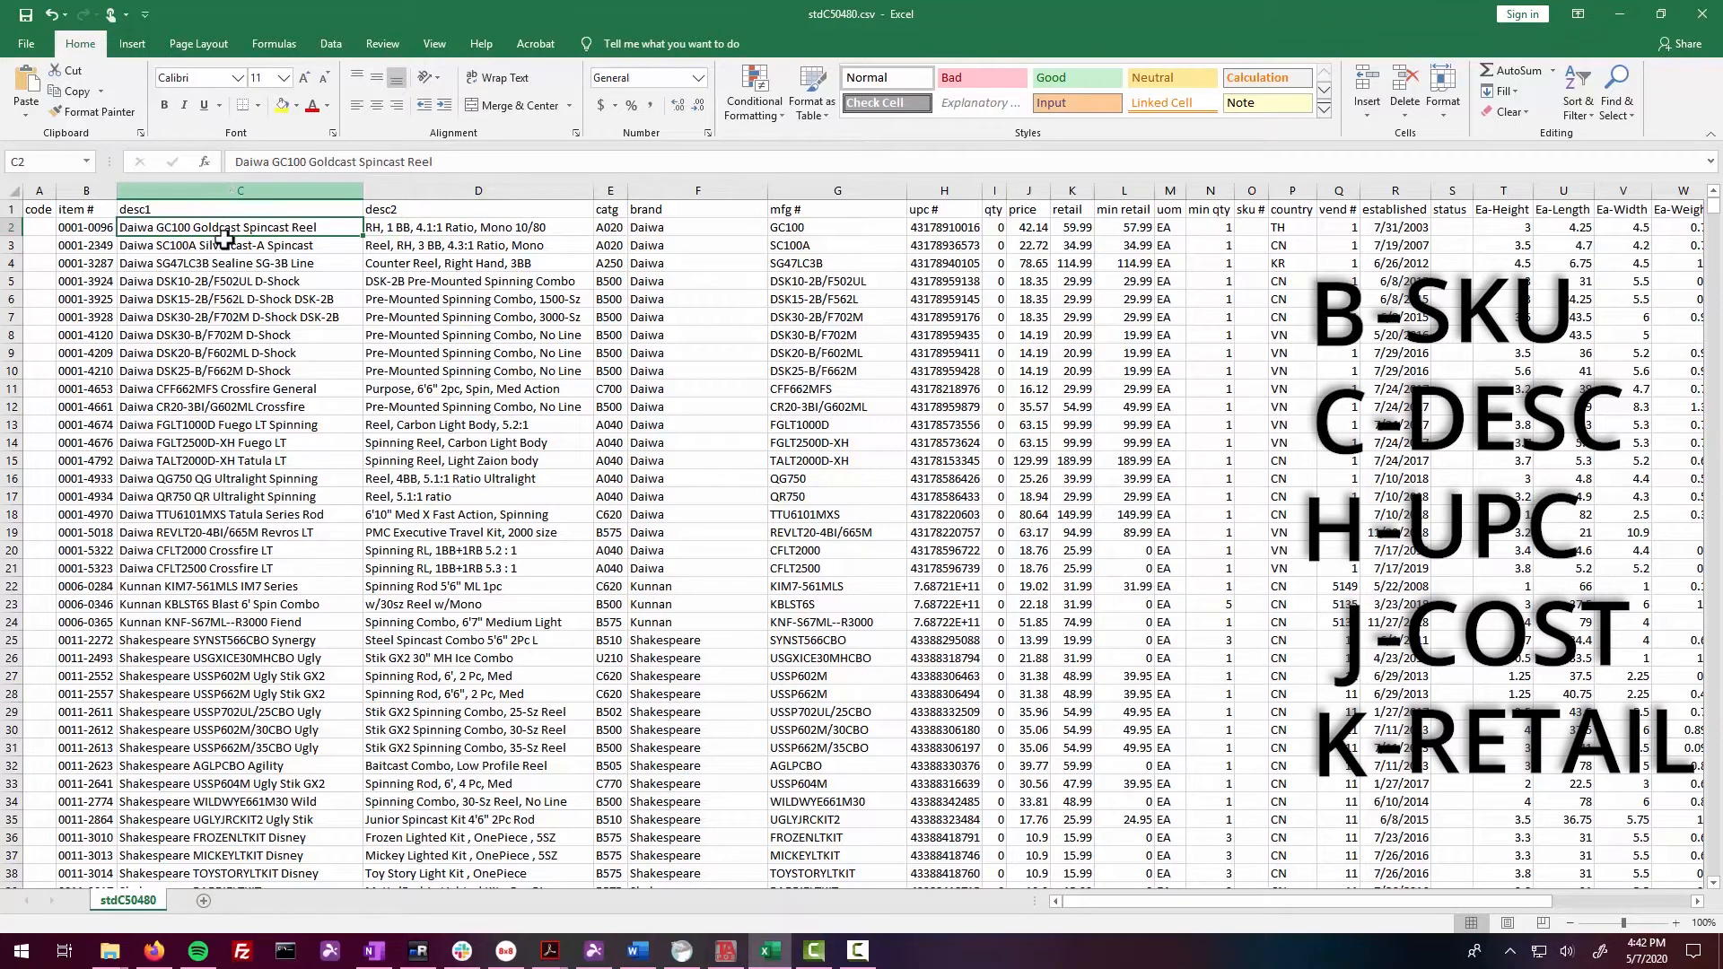
pyautogui.click(212, 354)
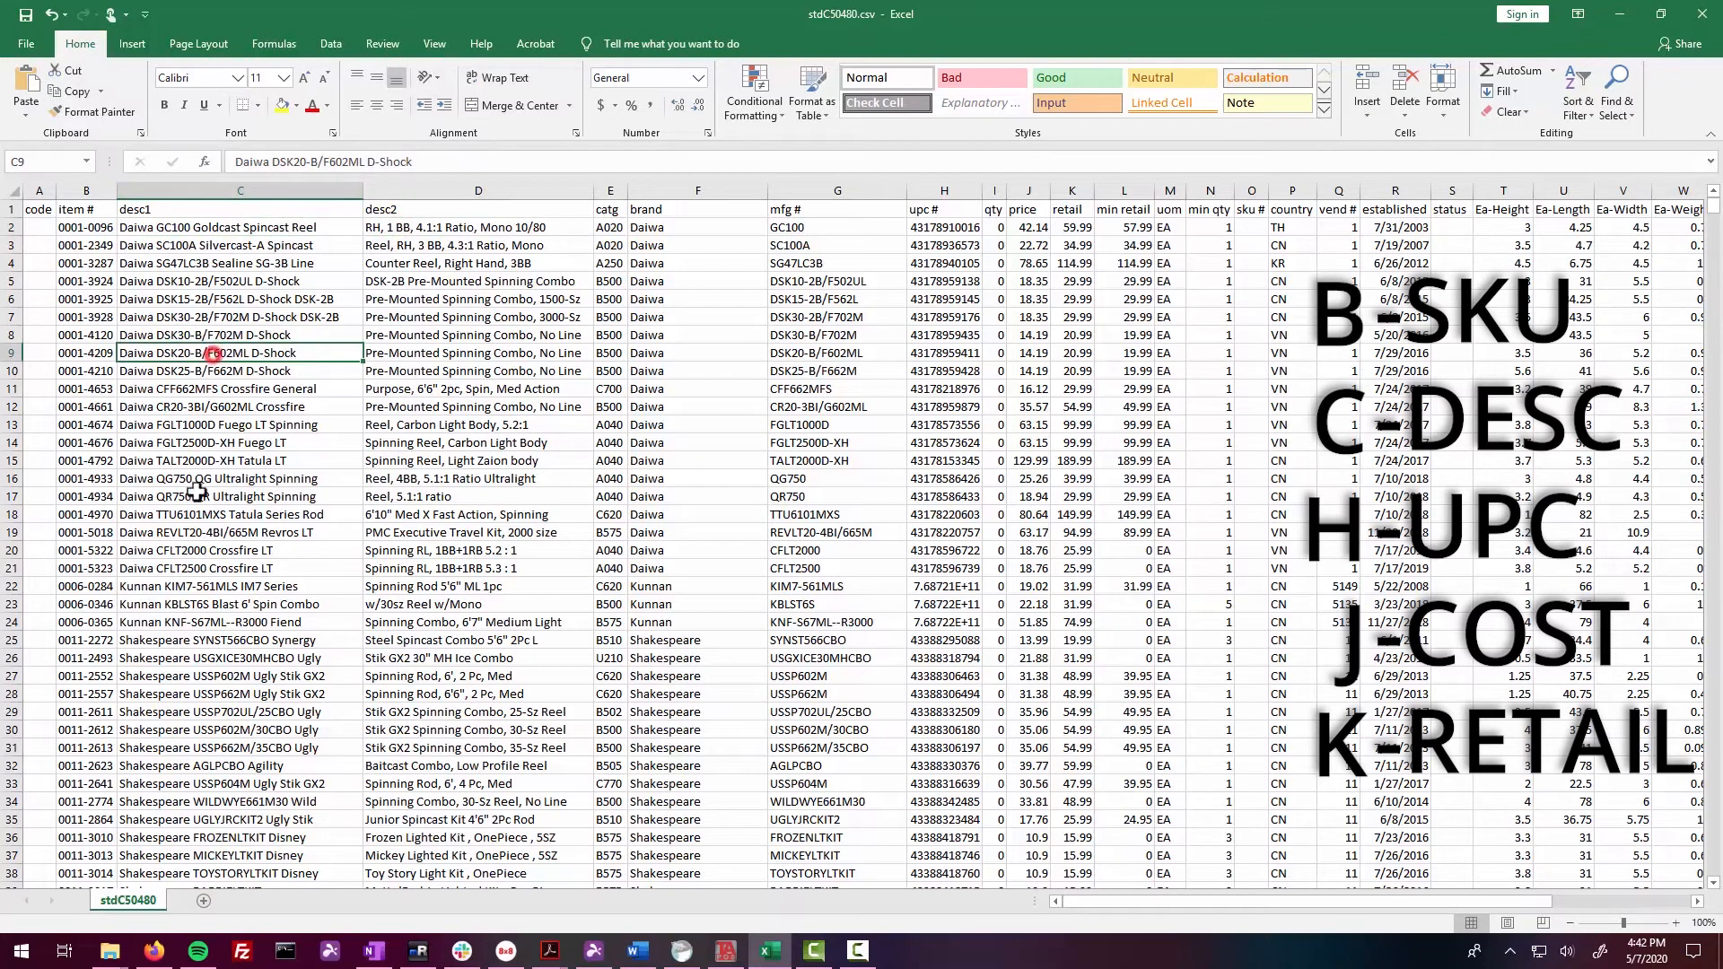
pyautogui.click(213, 230)
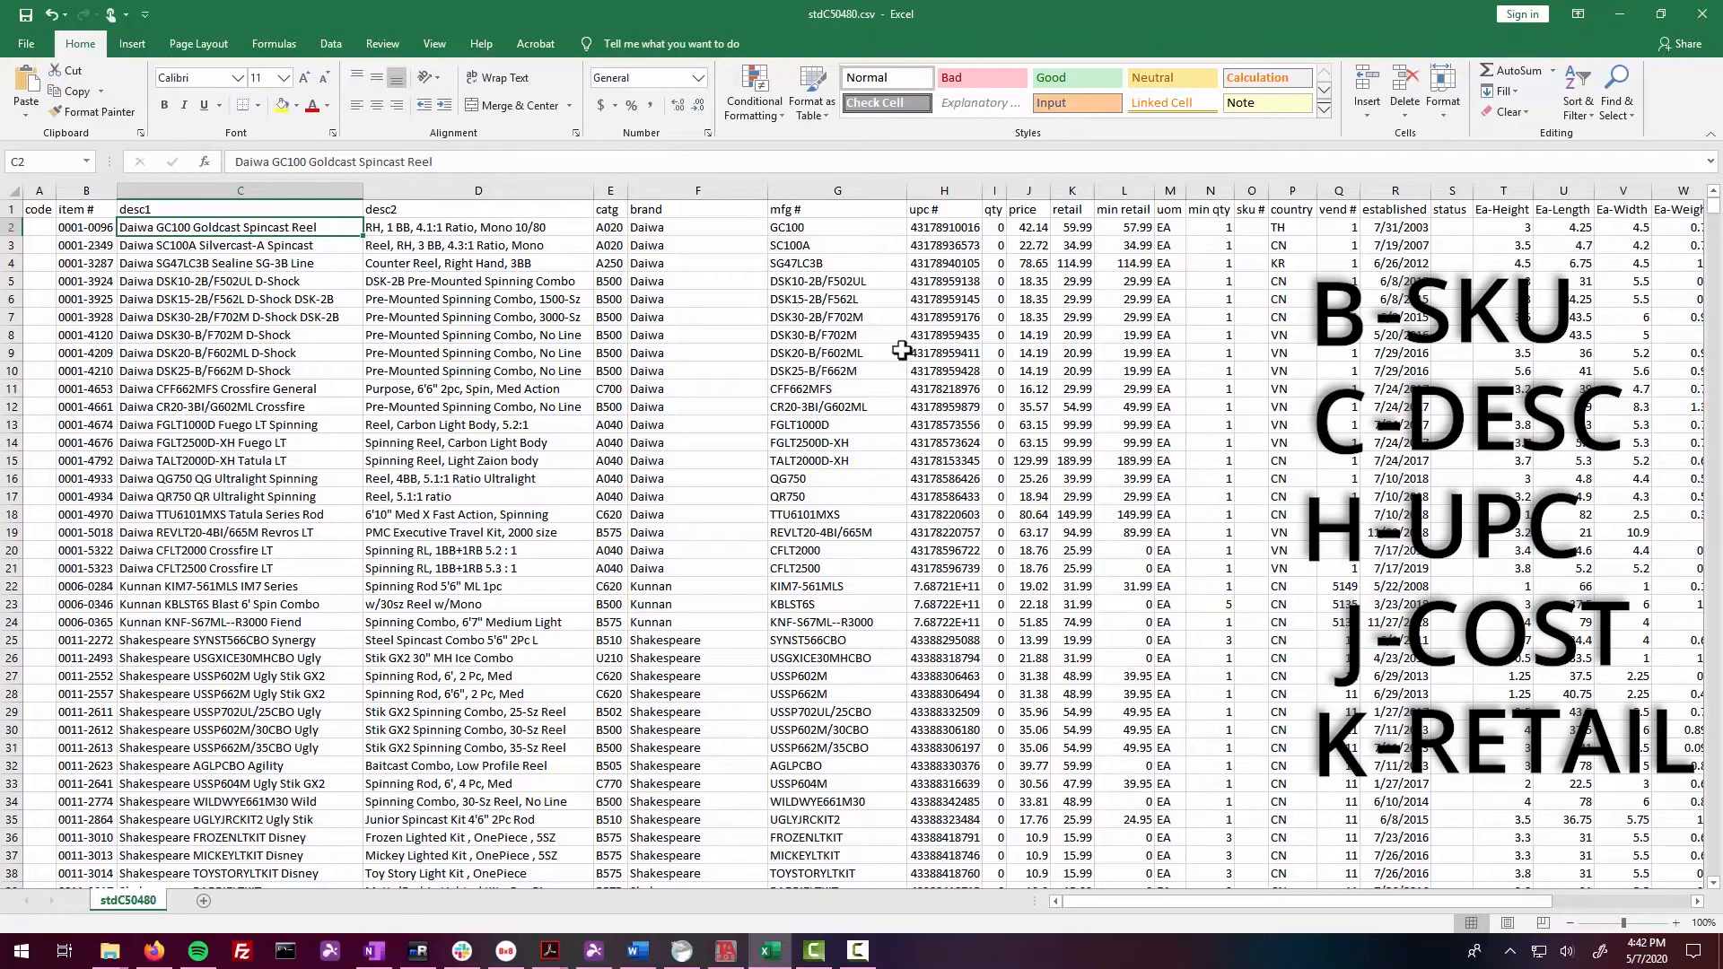
# Step: Format the UPC column H with the custom number format 0 to show every UPC in full
pyautogui.click(935, 245)
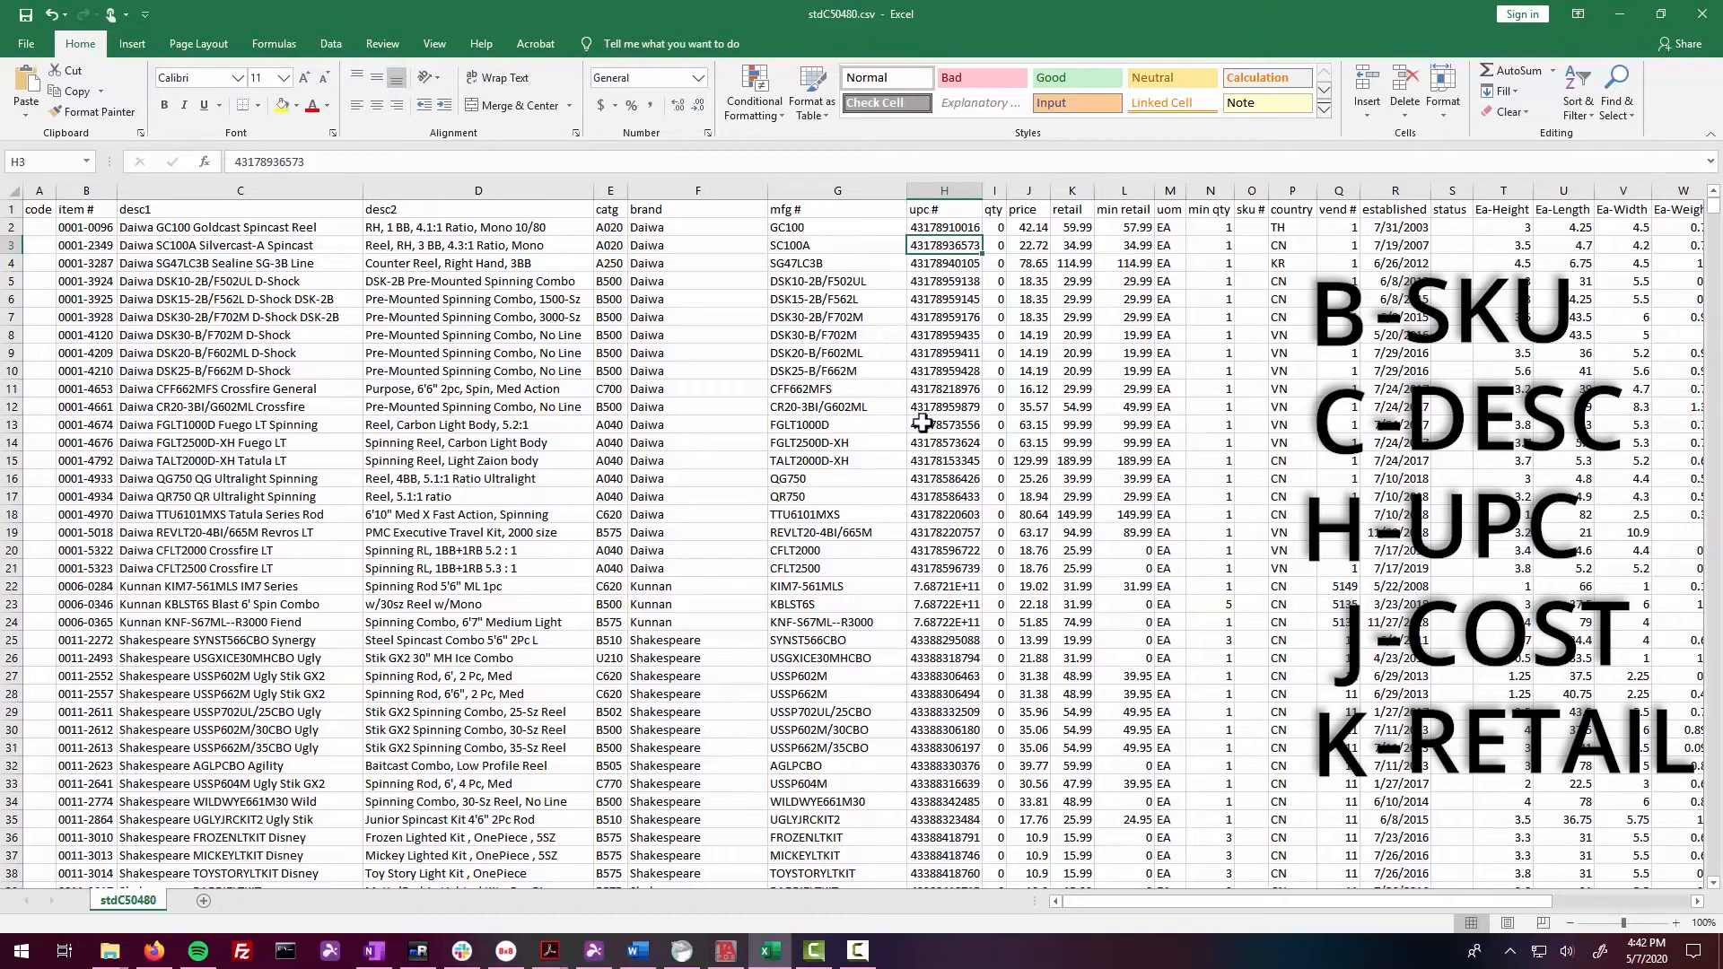
pyautogui.click(946, 589)
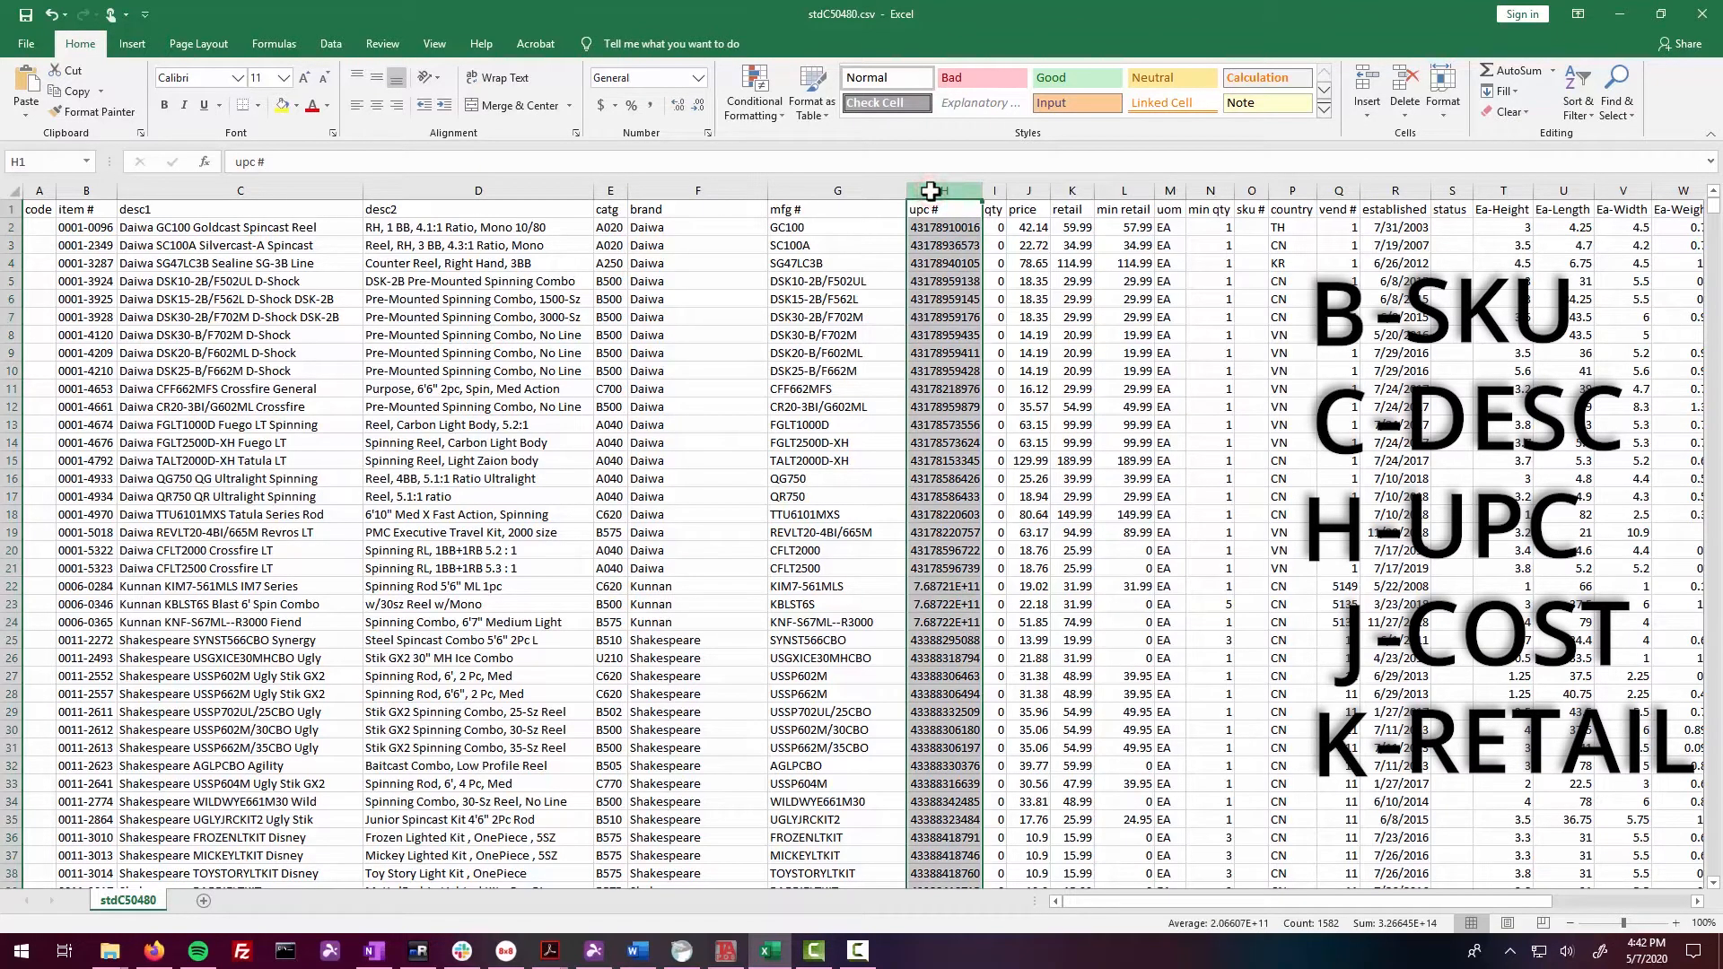
pyautogui.rightClick(927, 189)
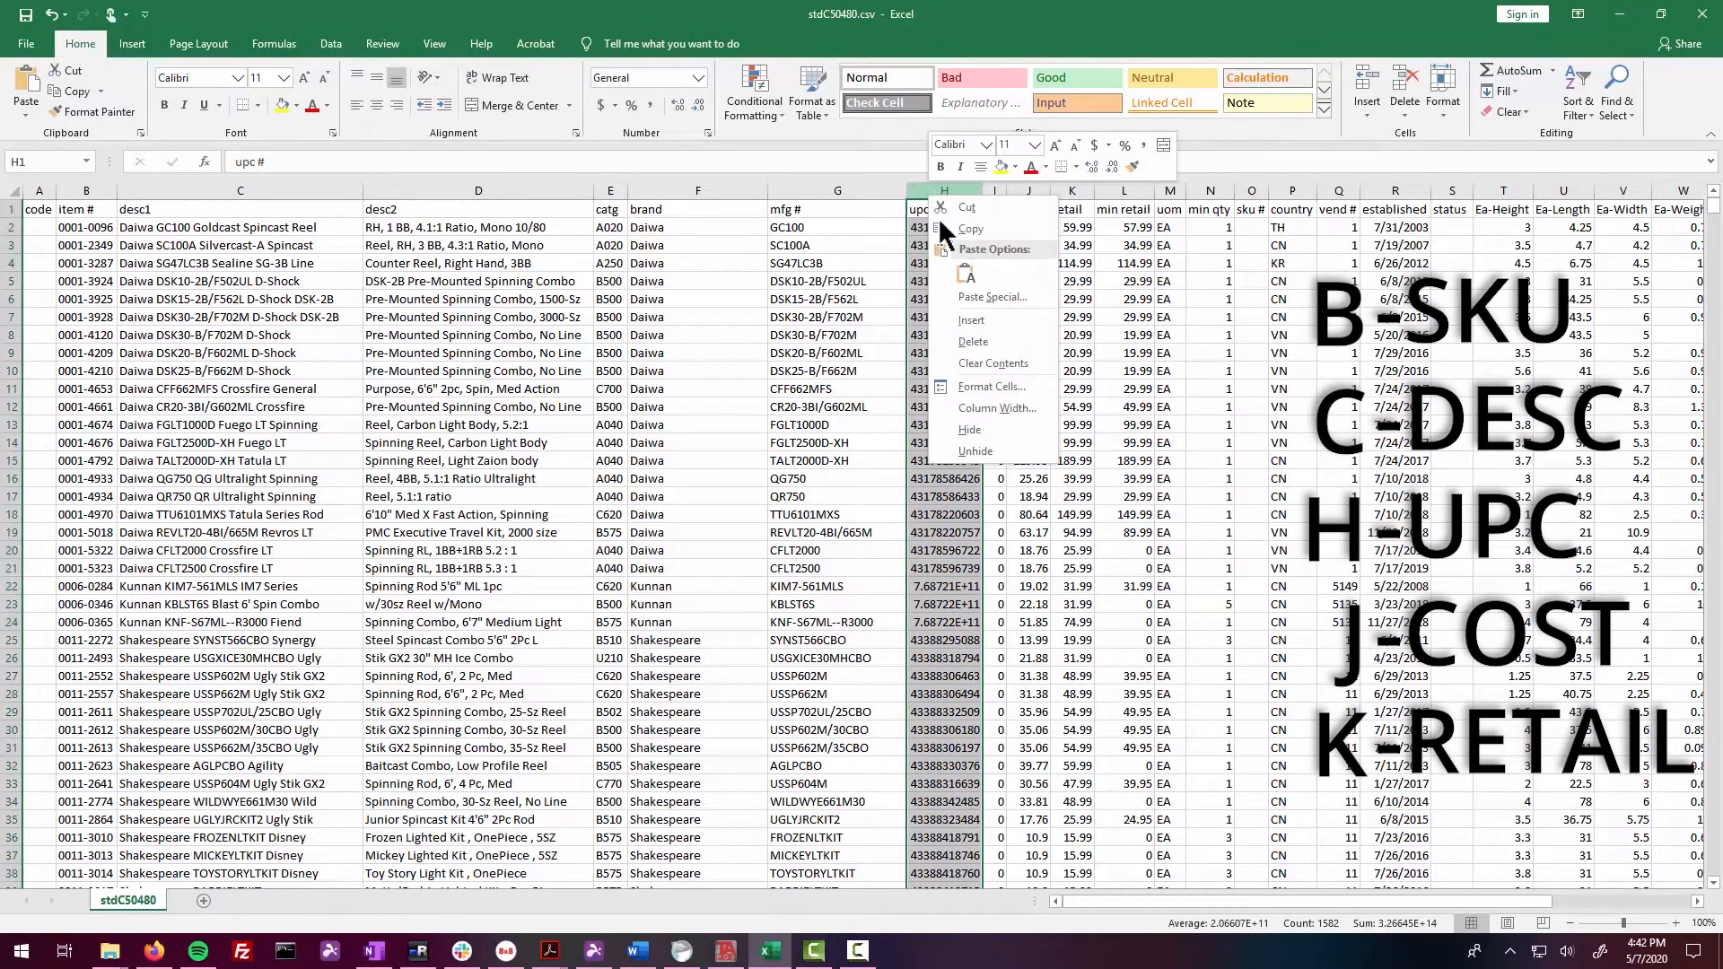
pyautogui.click(981, 390)
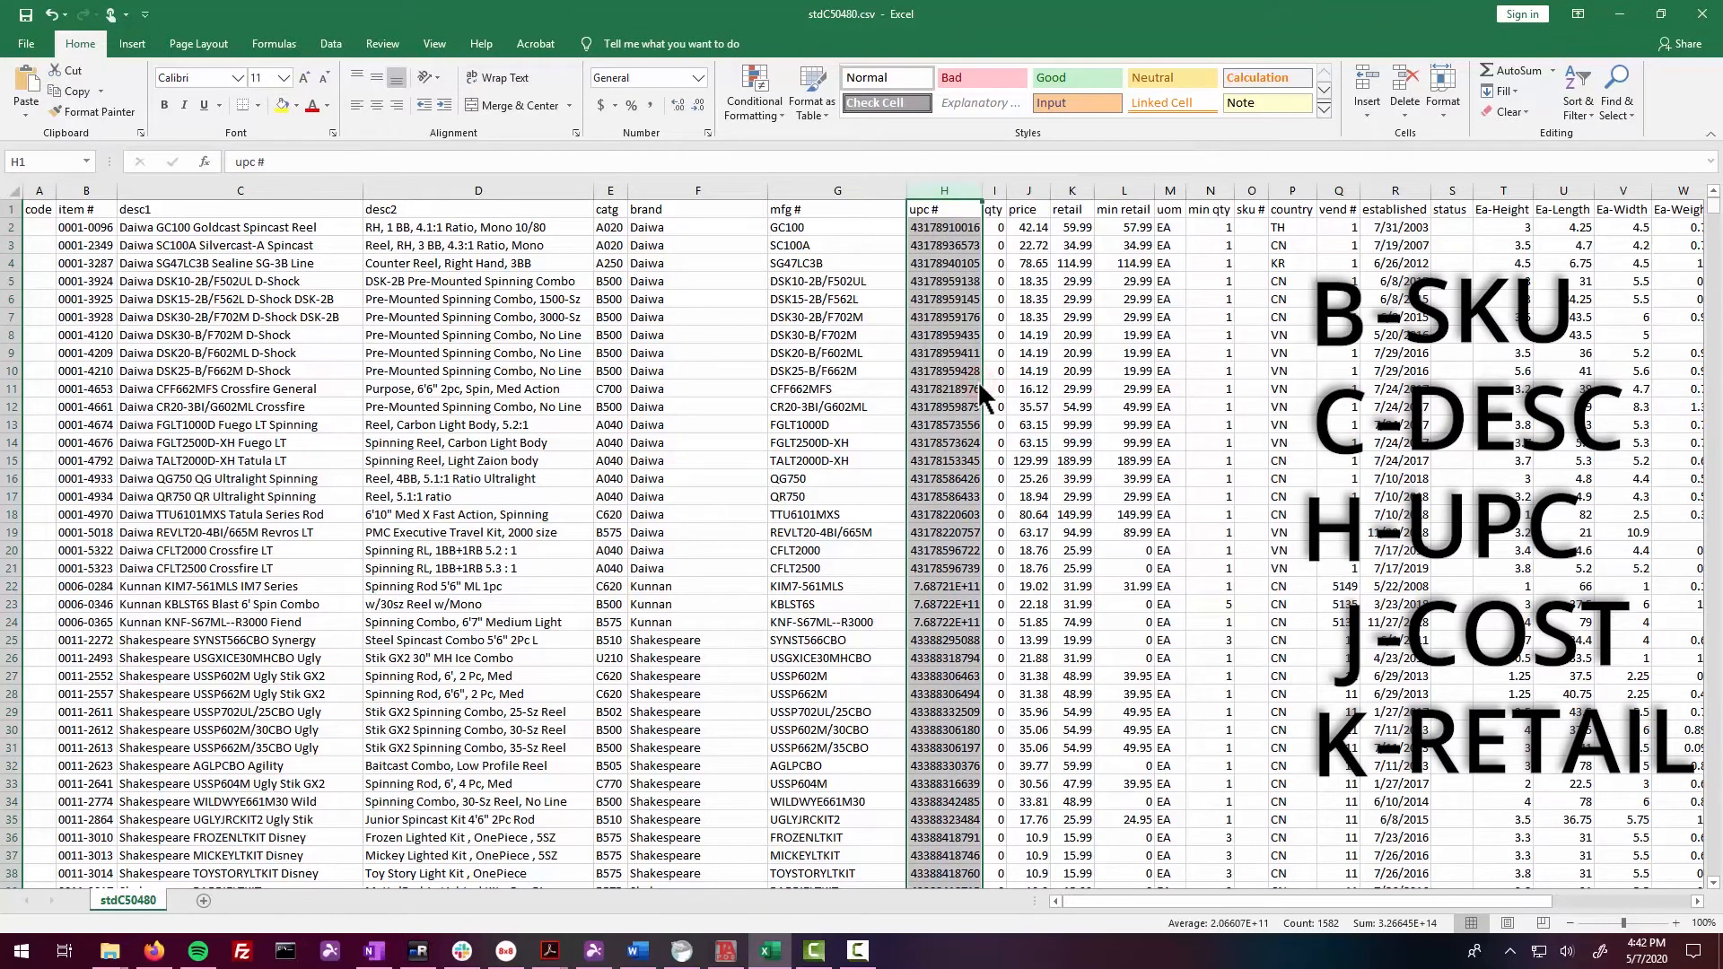
pyautogui.click(777, 364)
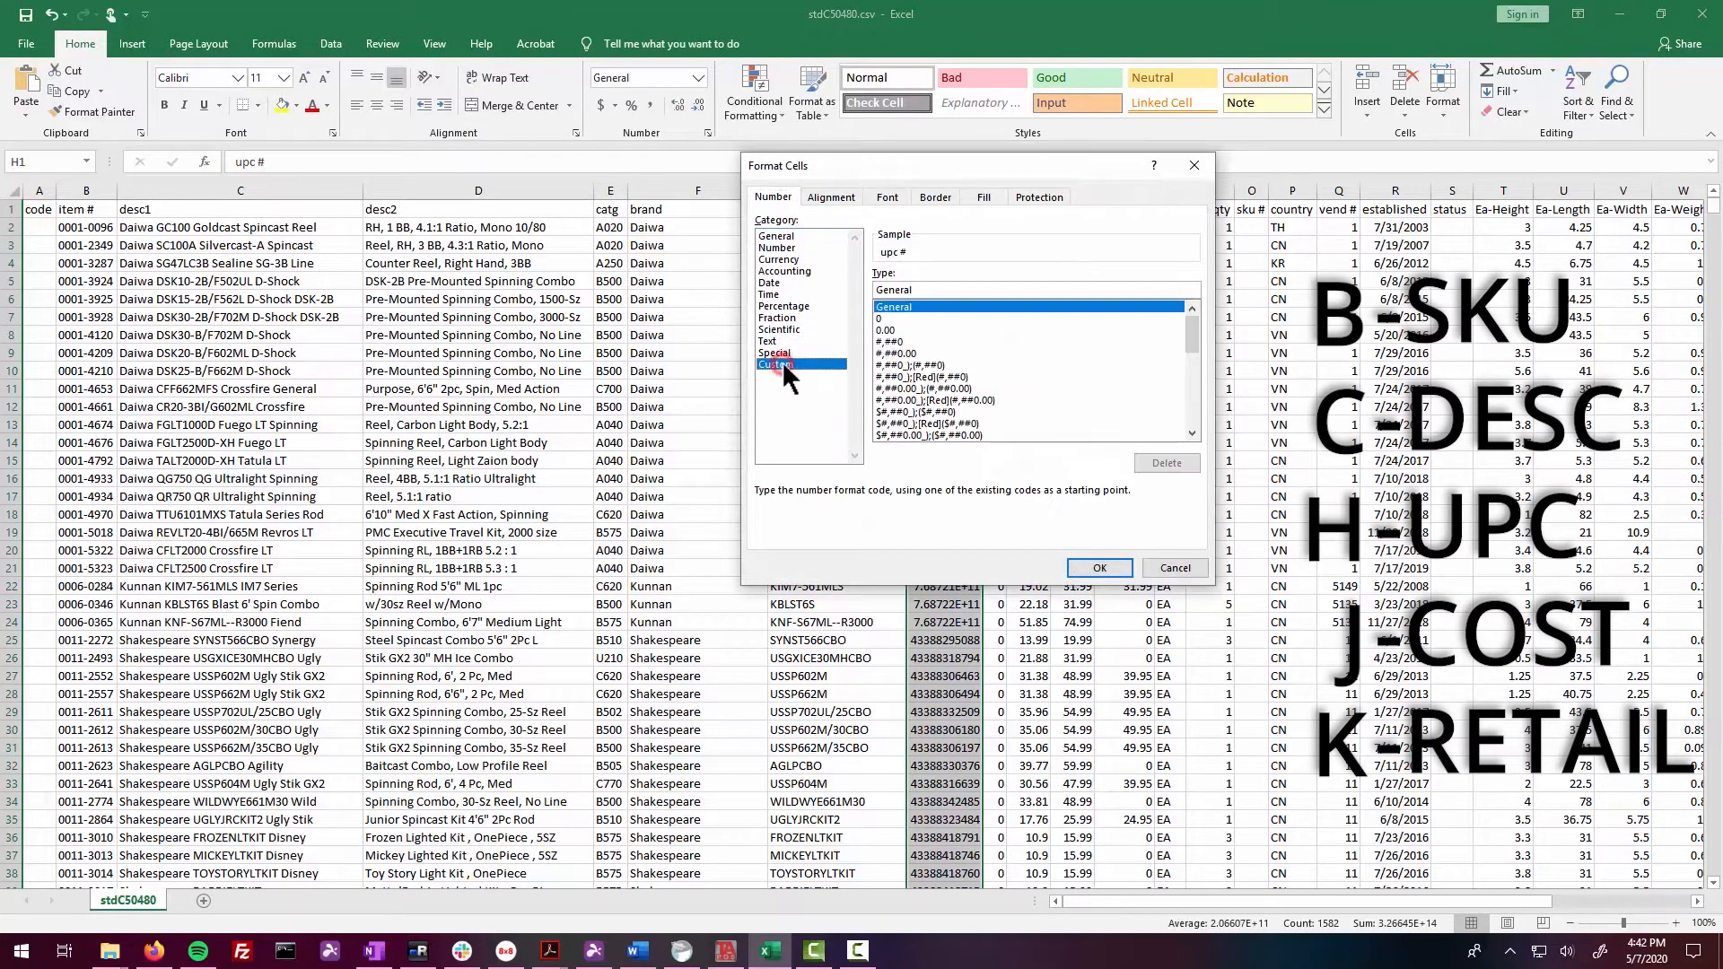
pyautogui.click(880, 319)
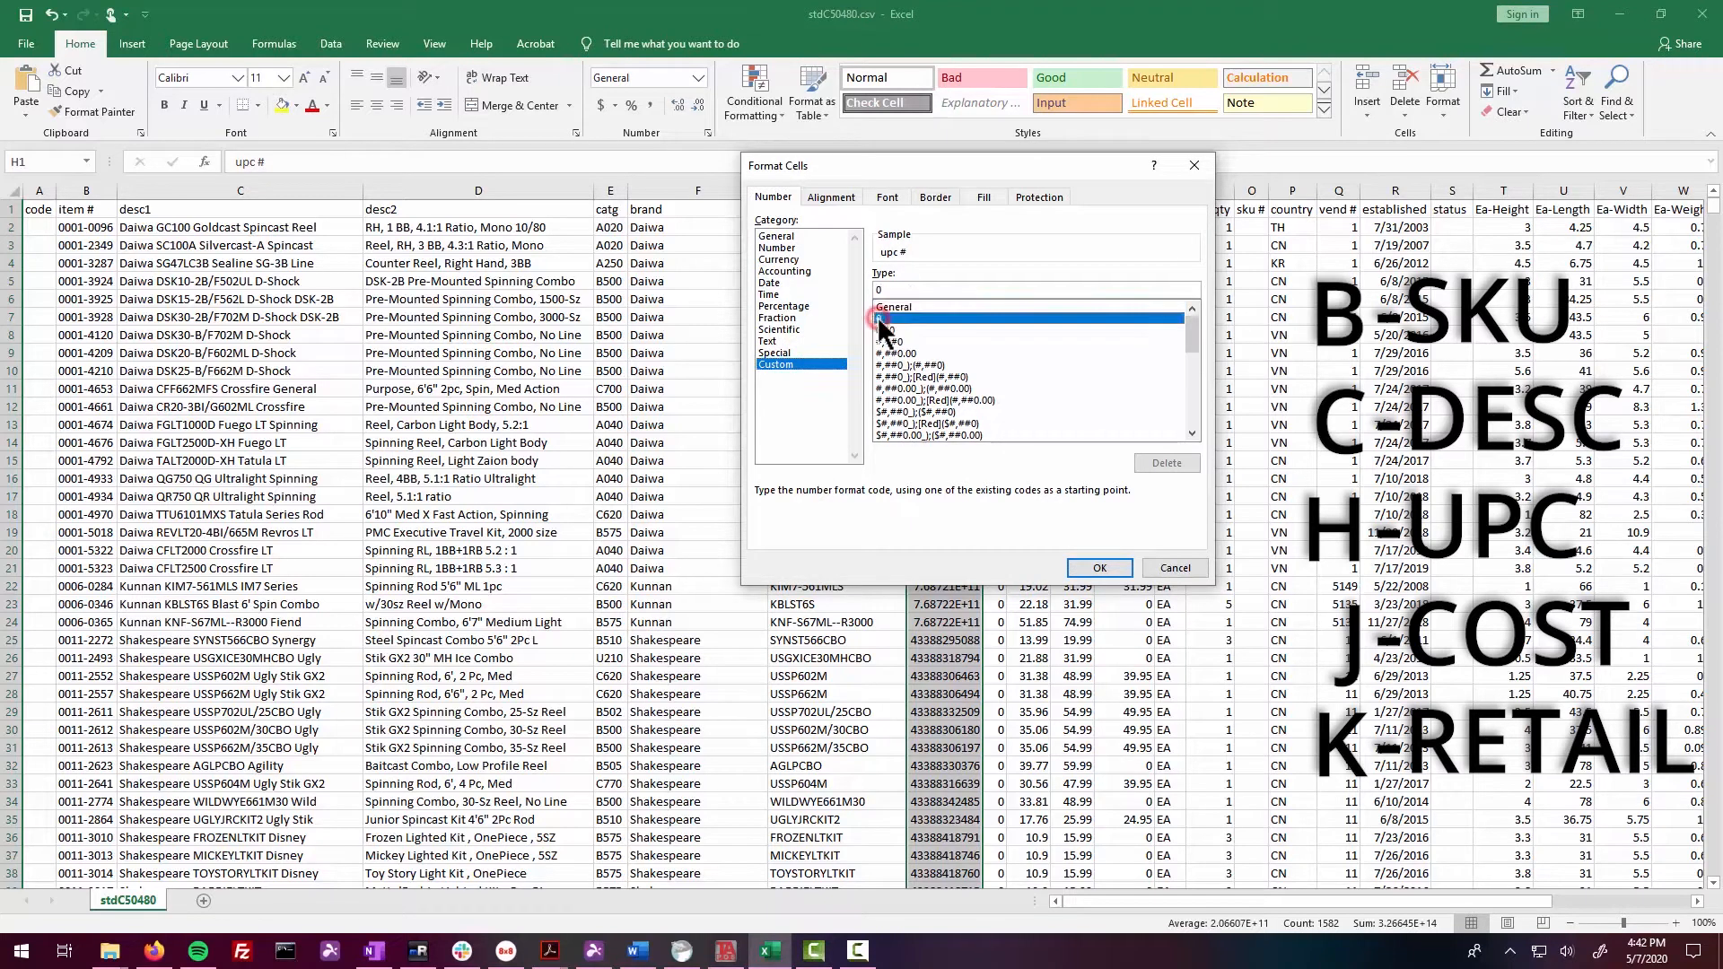
pyautogui.click(1079, 559)
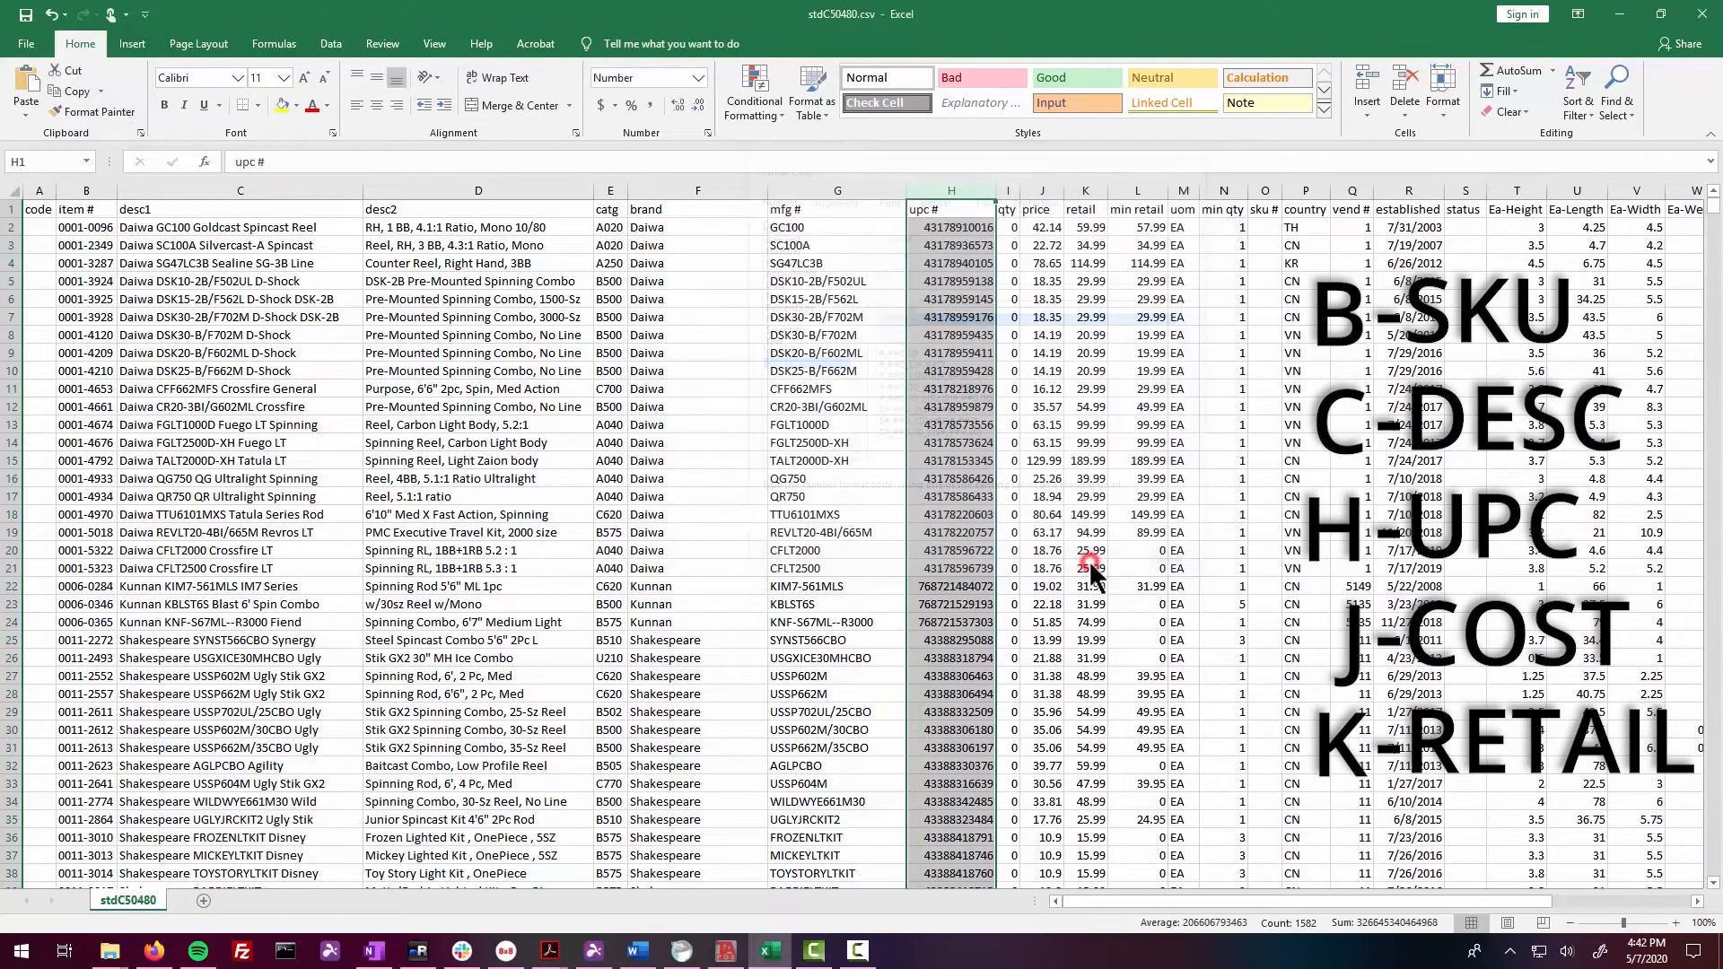
pyautogui.click(957, 550)
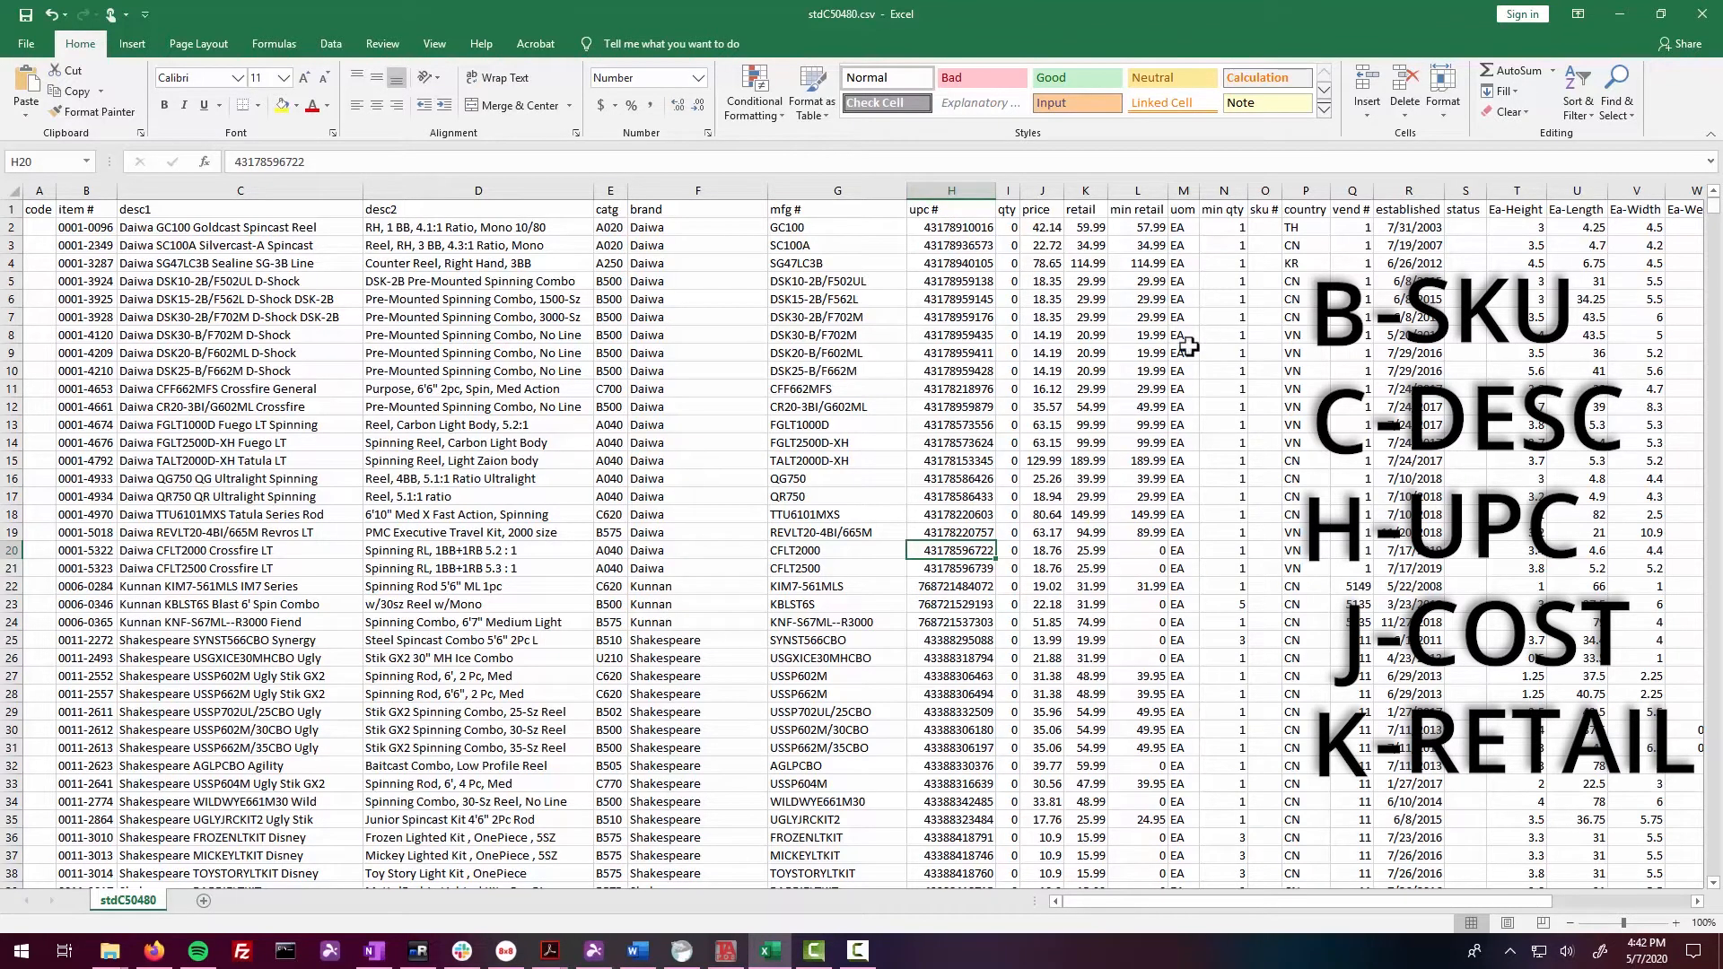
# Step: Examine the price column J and the retail column K as the cost and retail sources
pyautogui.click(1046, 245)
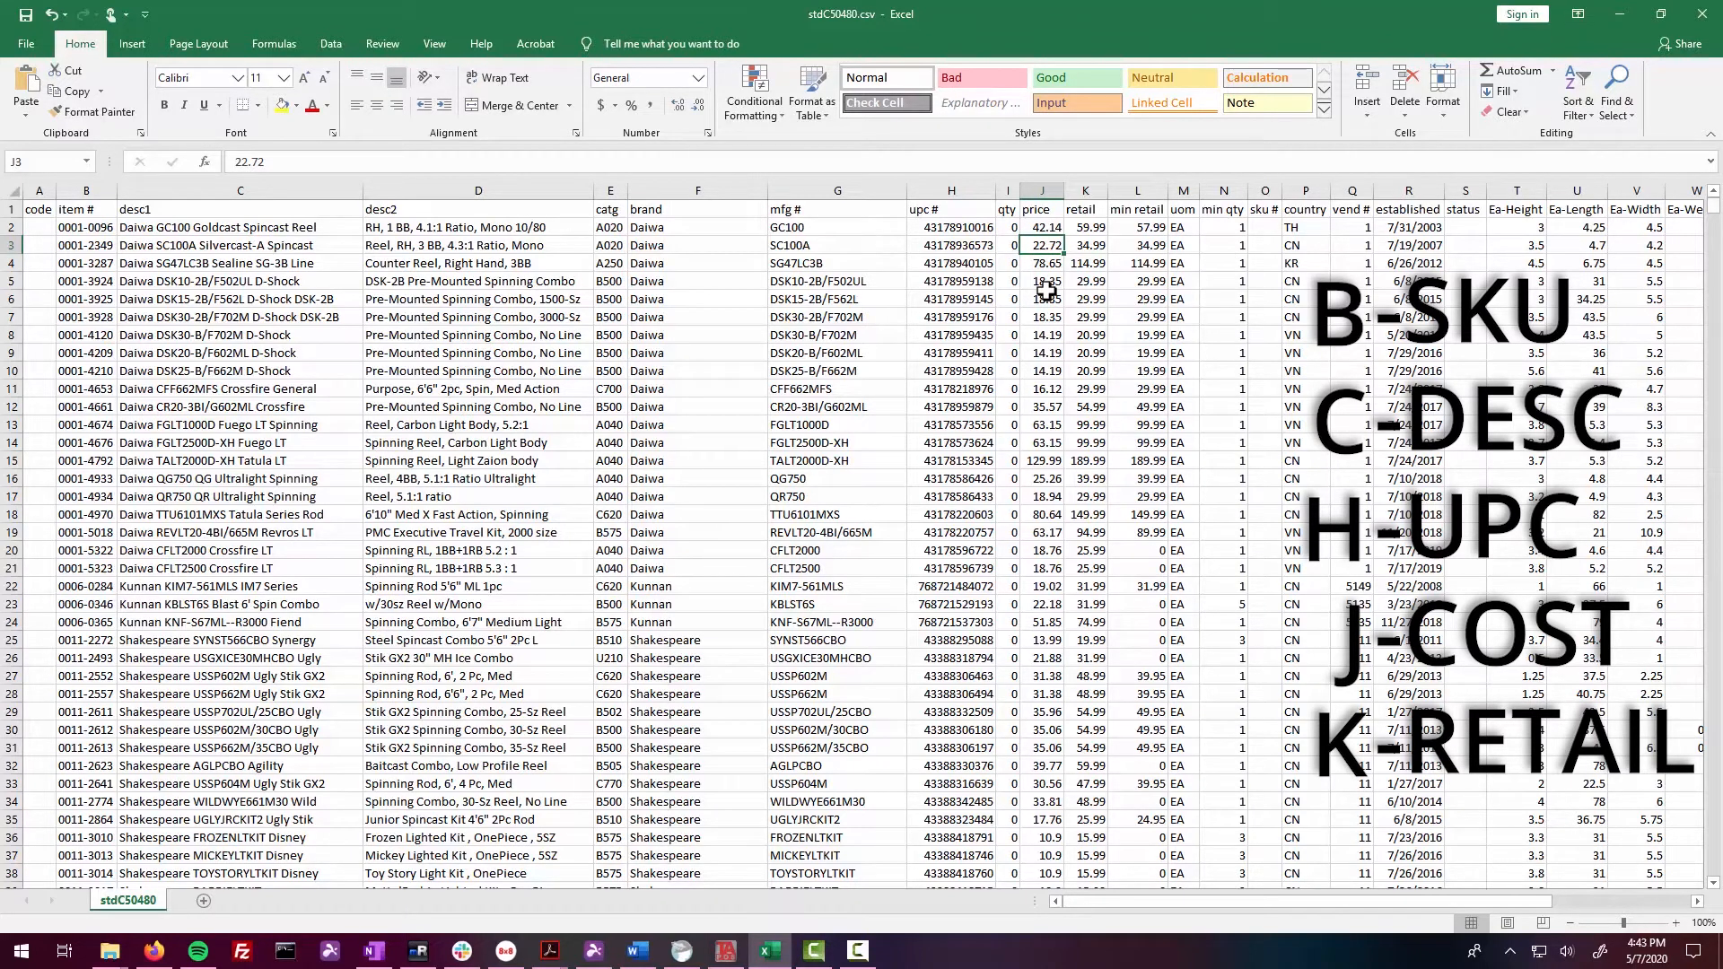
pyautogui.click(1042, 210)
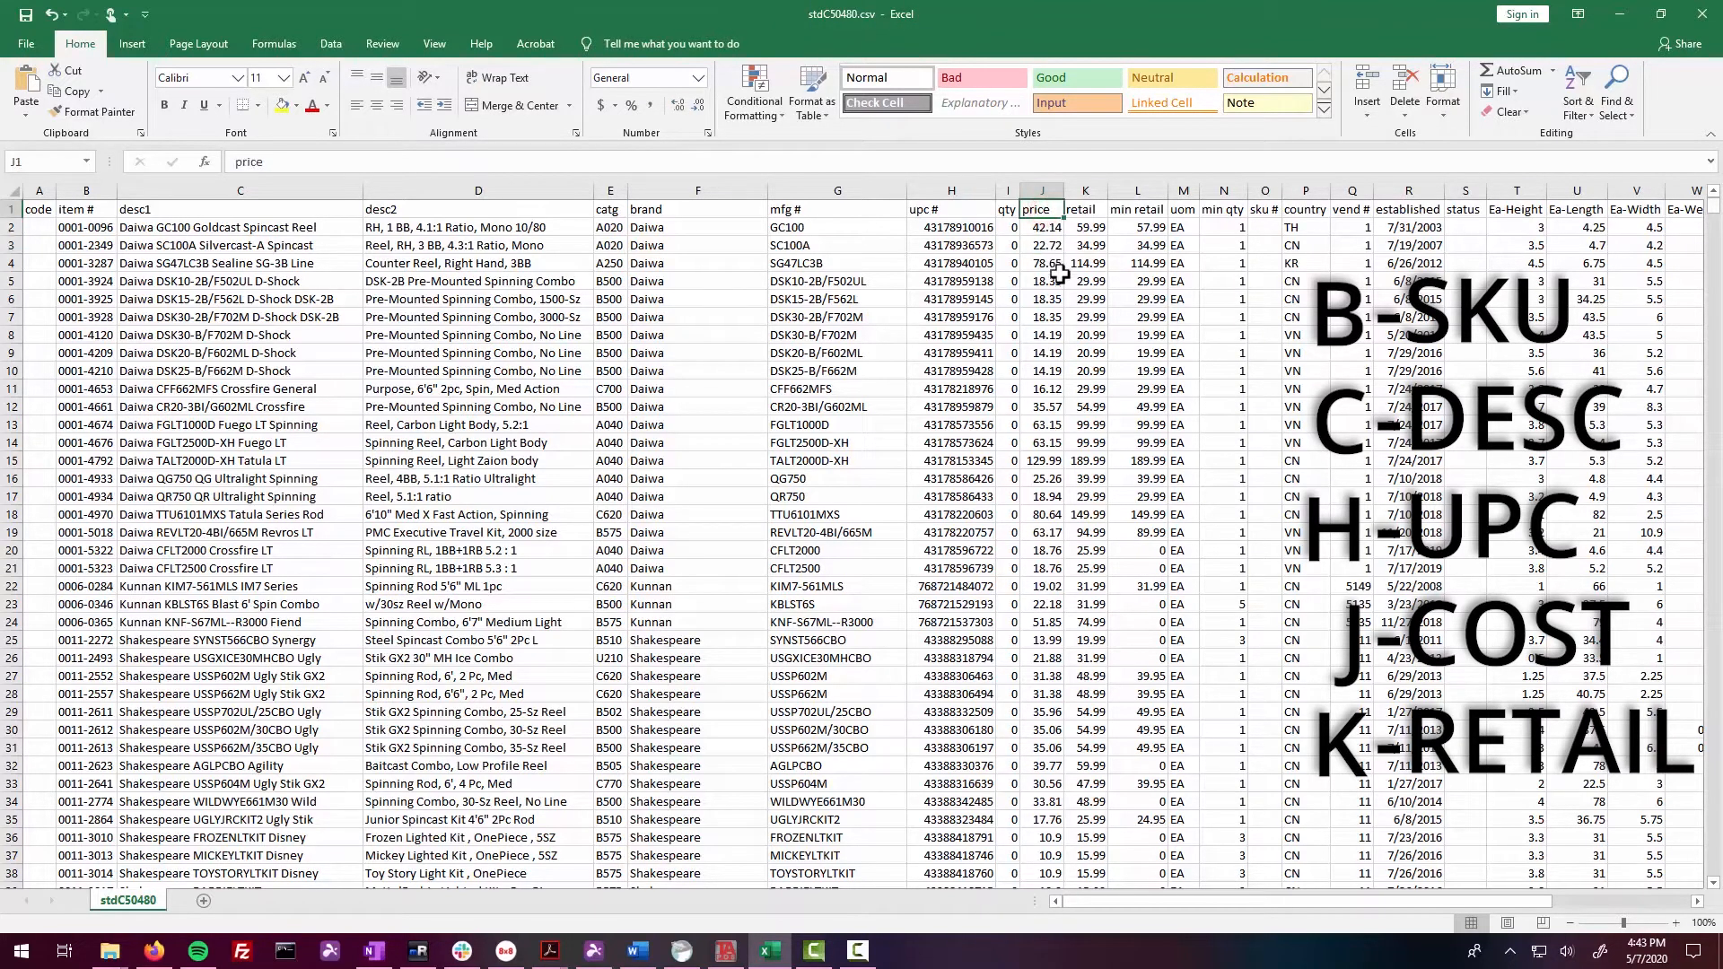
pyautogui.click(1050, 246)
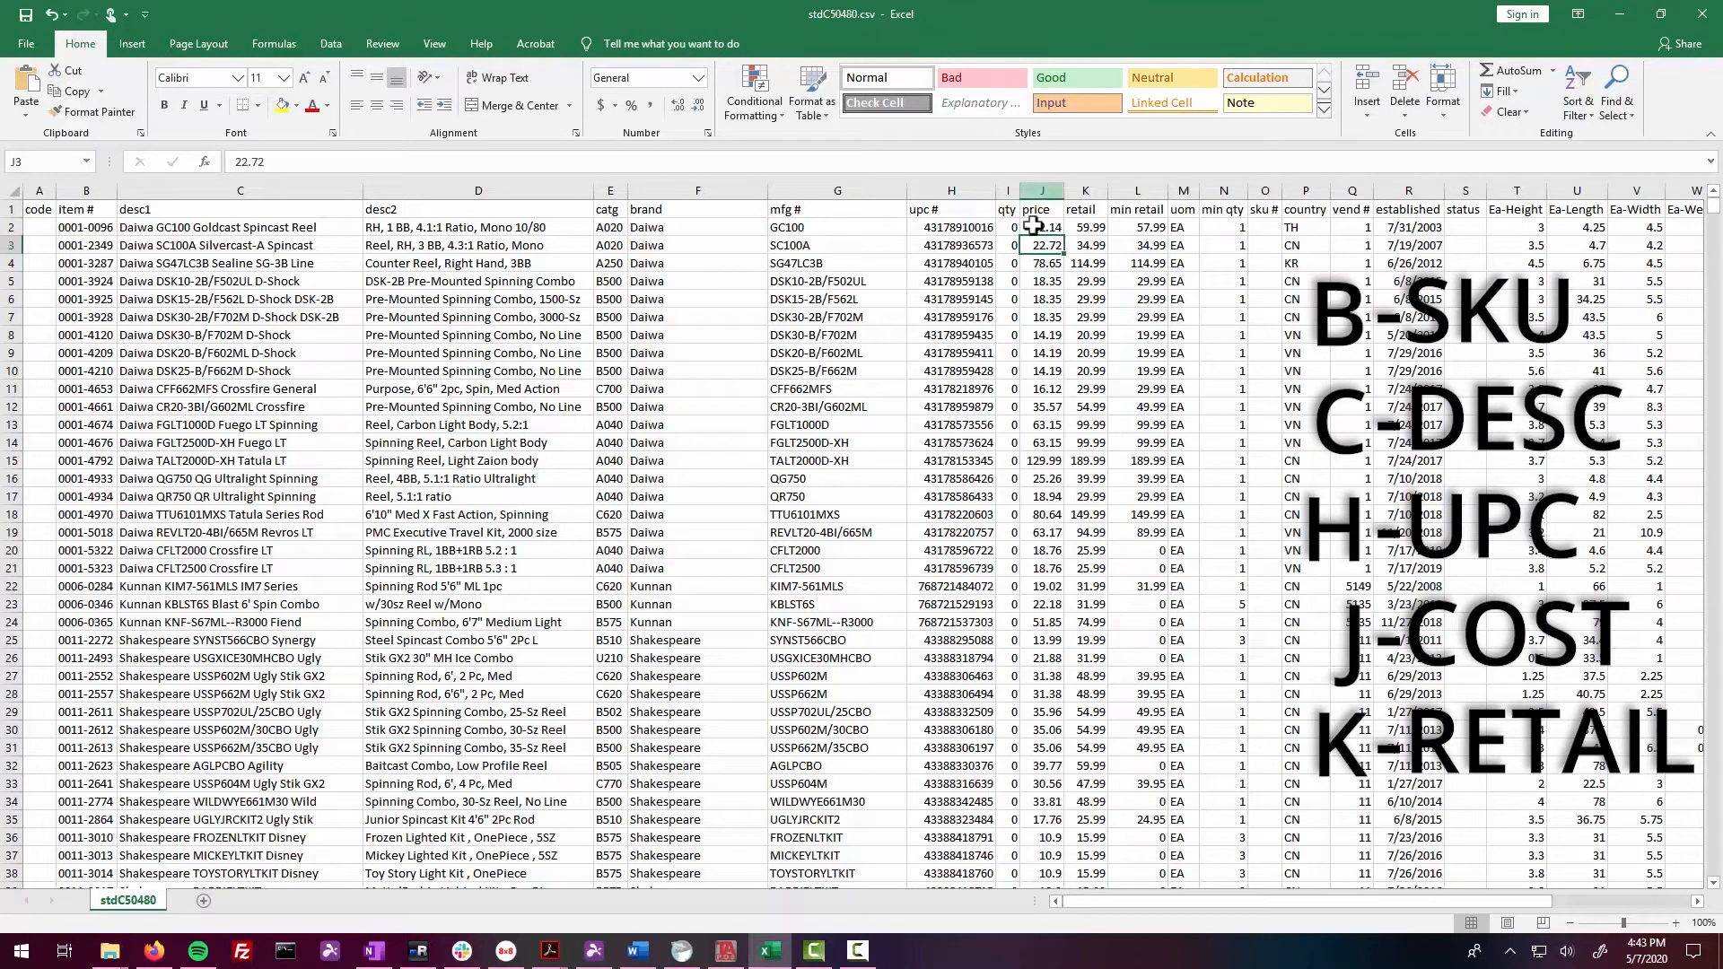
pyautogui.click(1088, 213)
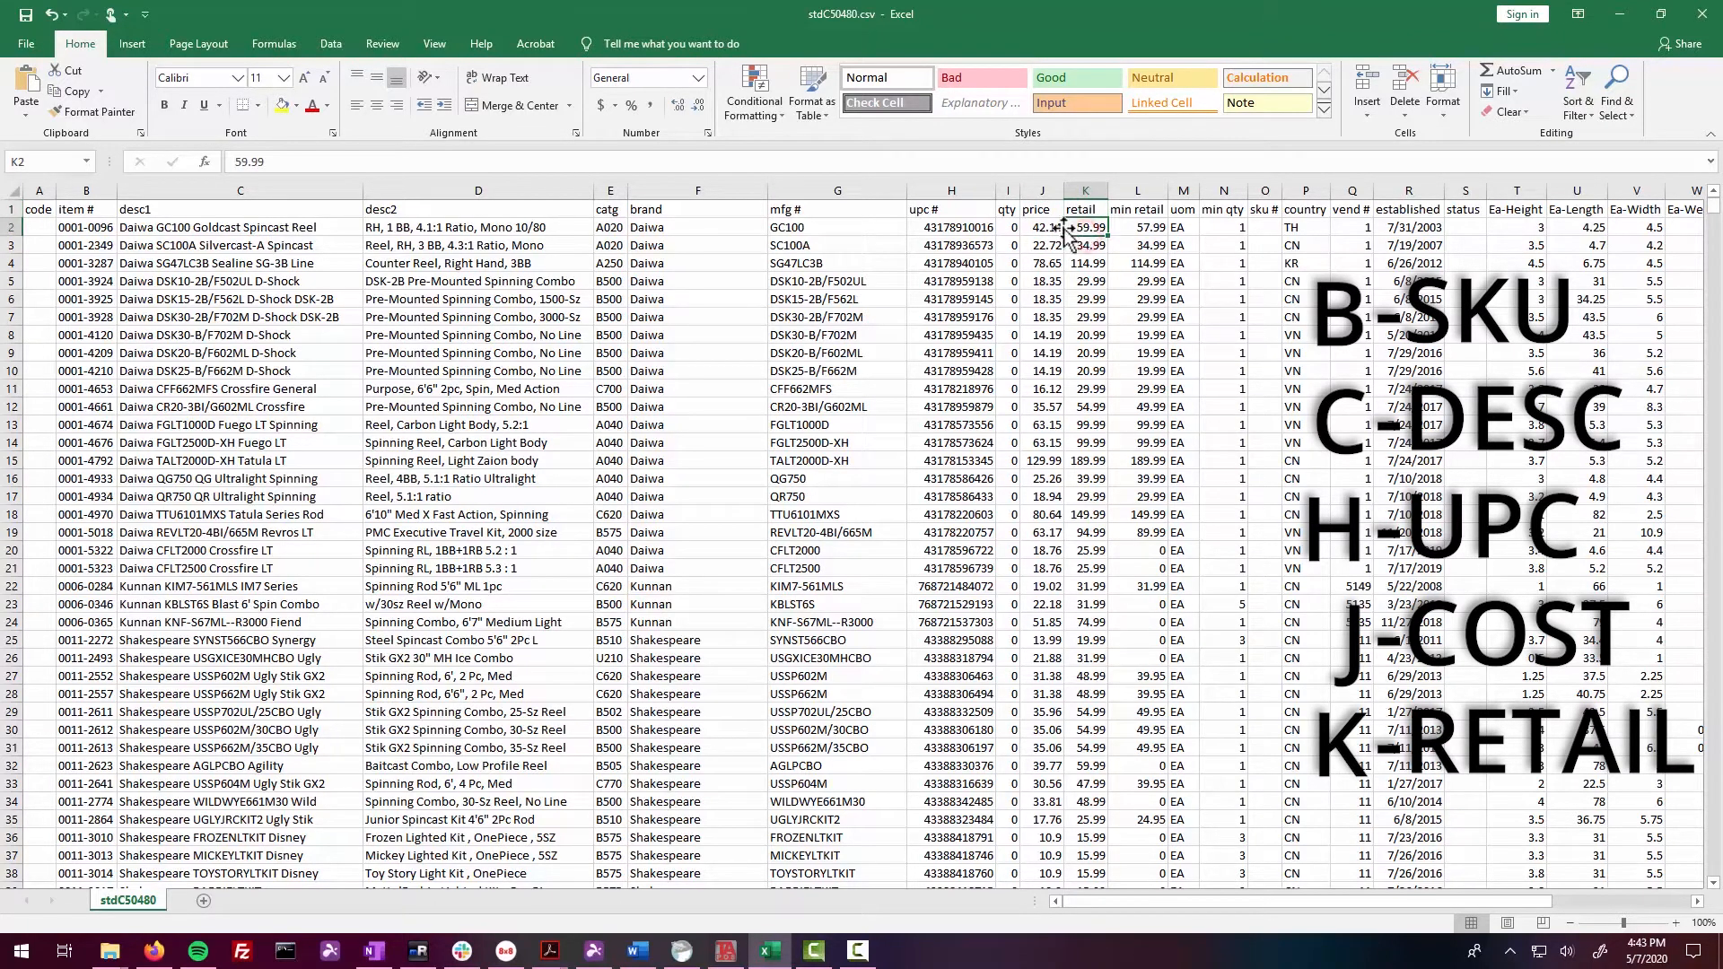
pyautogui.click(1041, 230)
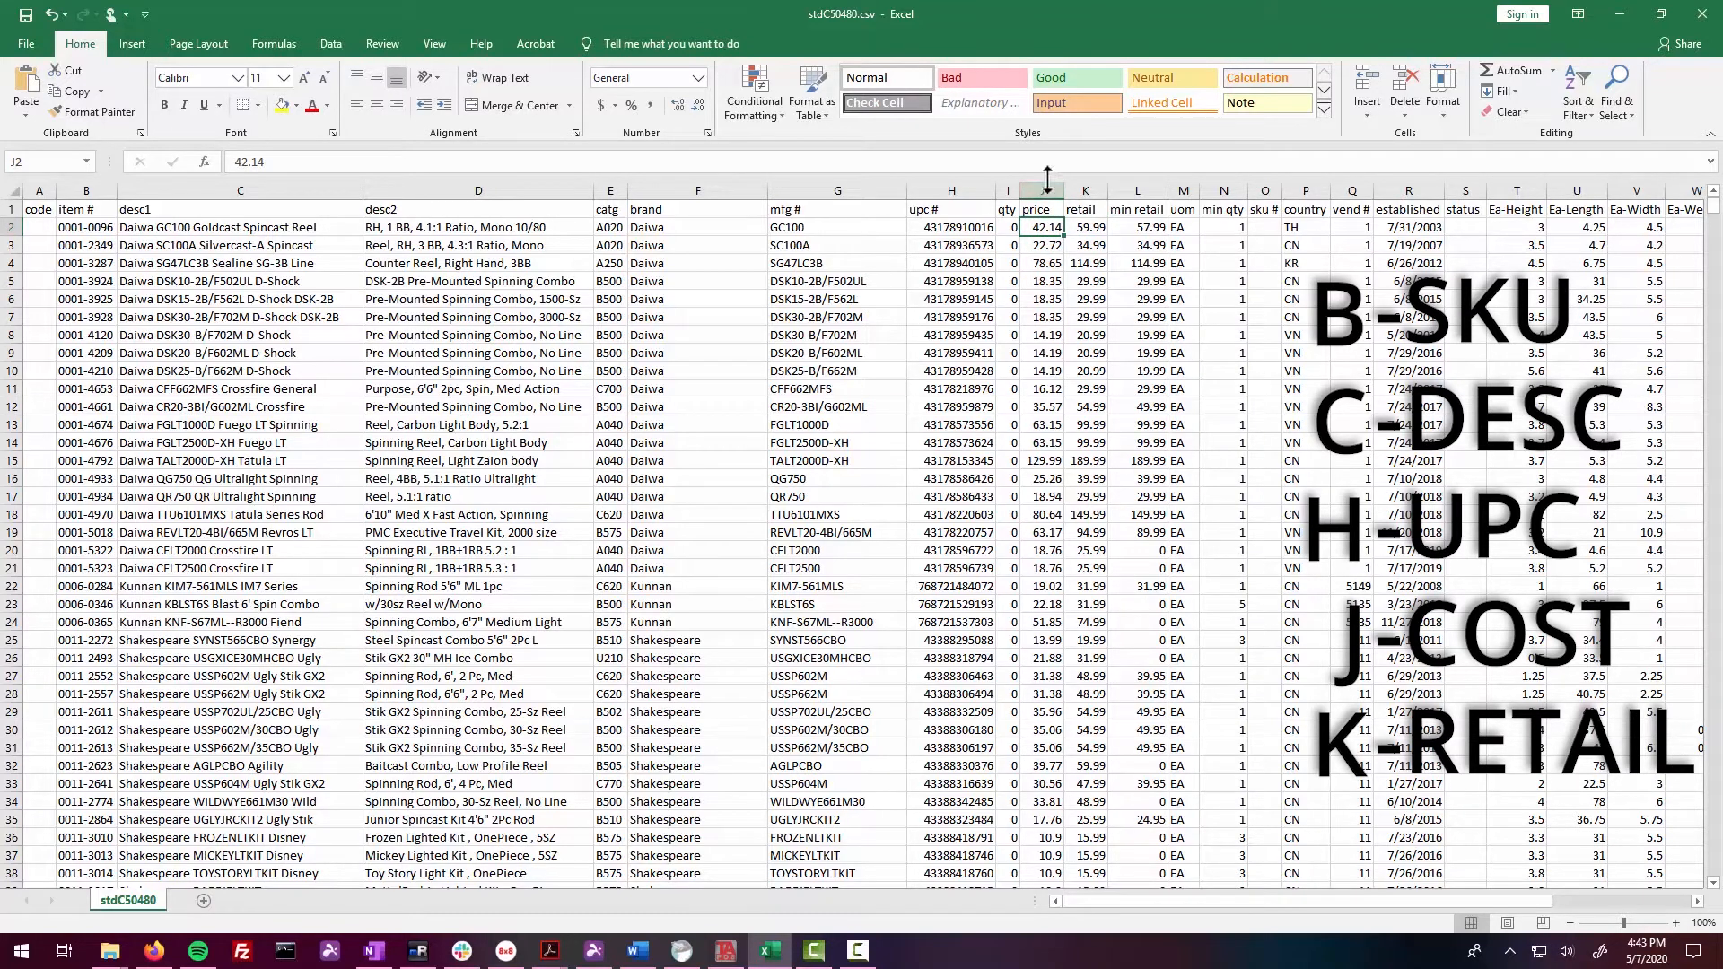
pyautogui.click(1089, 230)
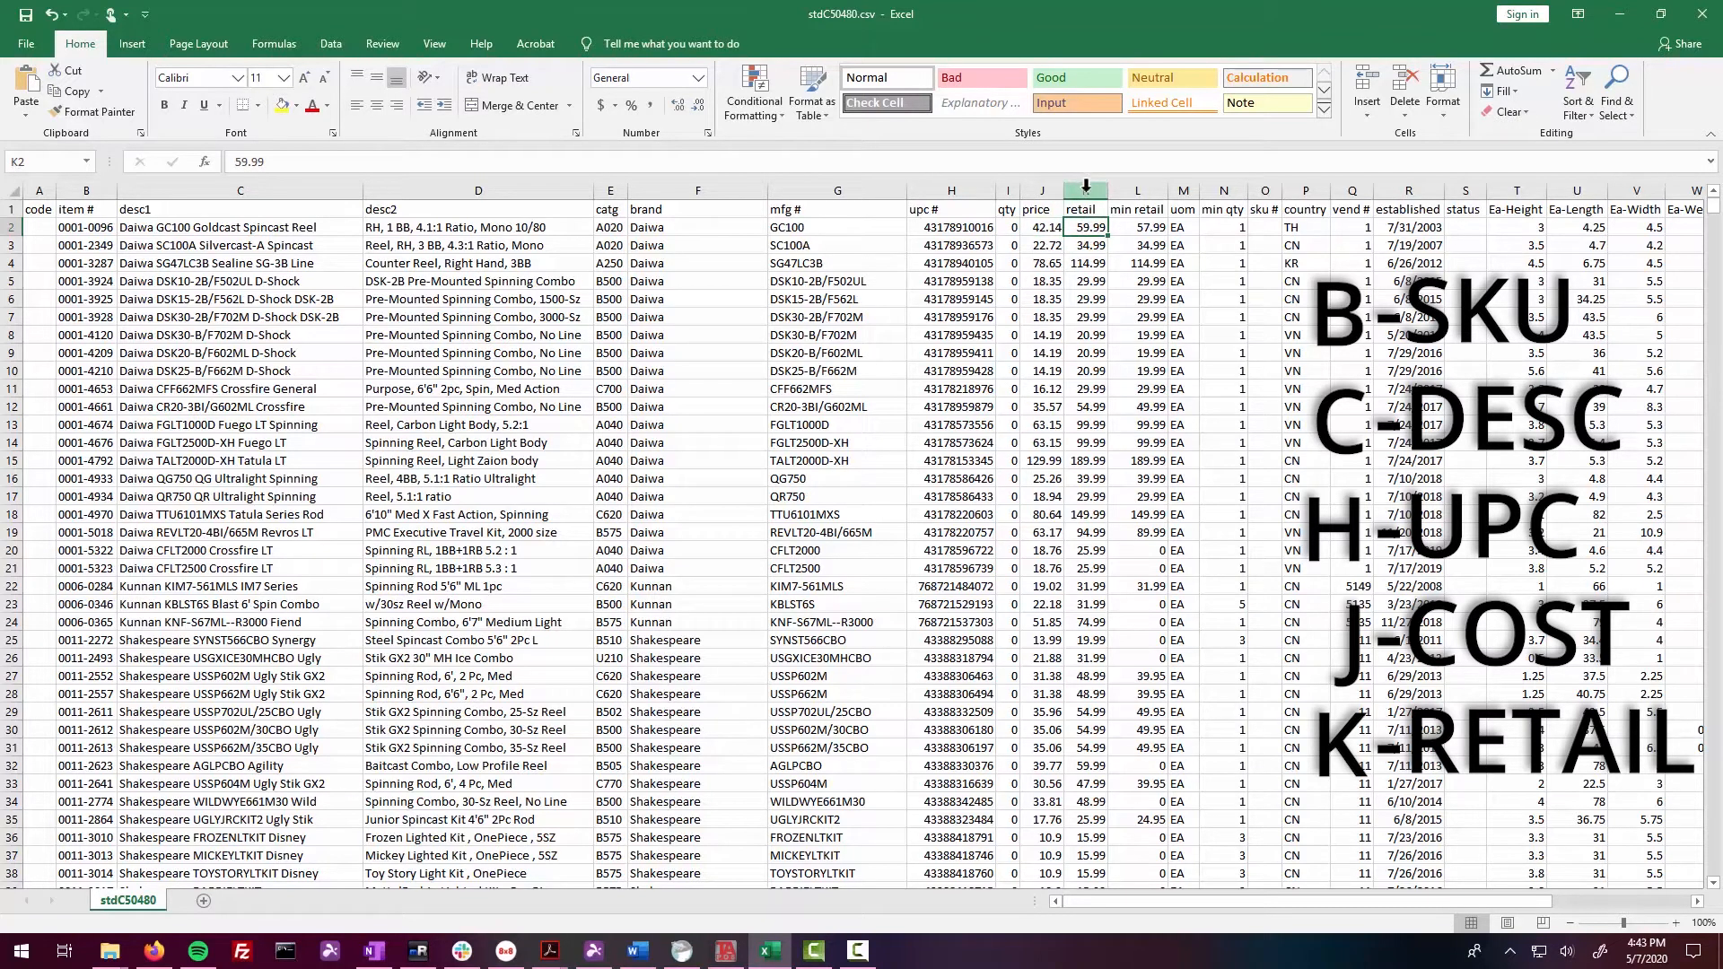
pyautogui.click(1088, 280)
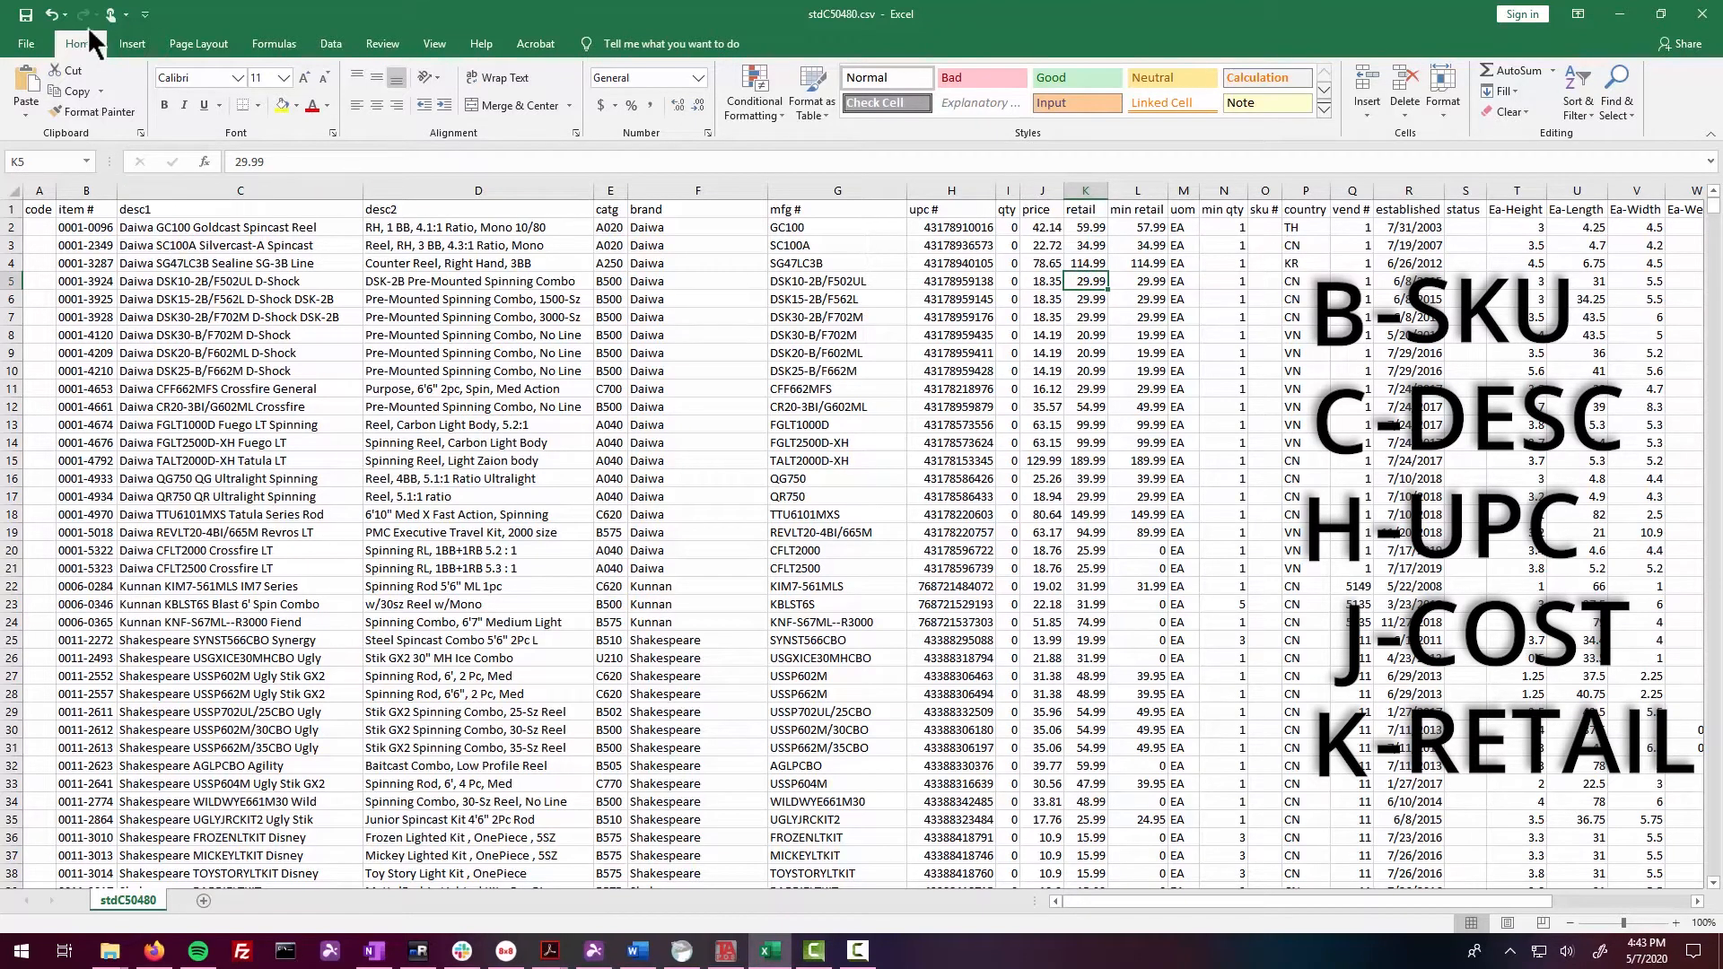
# Step: Save the reformatted stdC50480.csv file and check a long UPC number in column H
pyautogui.click(25, 15)
pyautogui.click(790, 529)
pyautogui.click(938, 588)
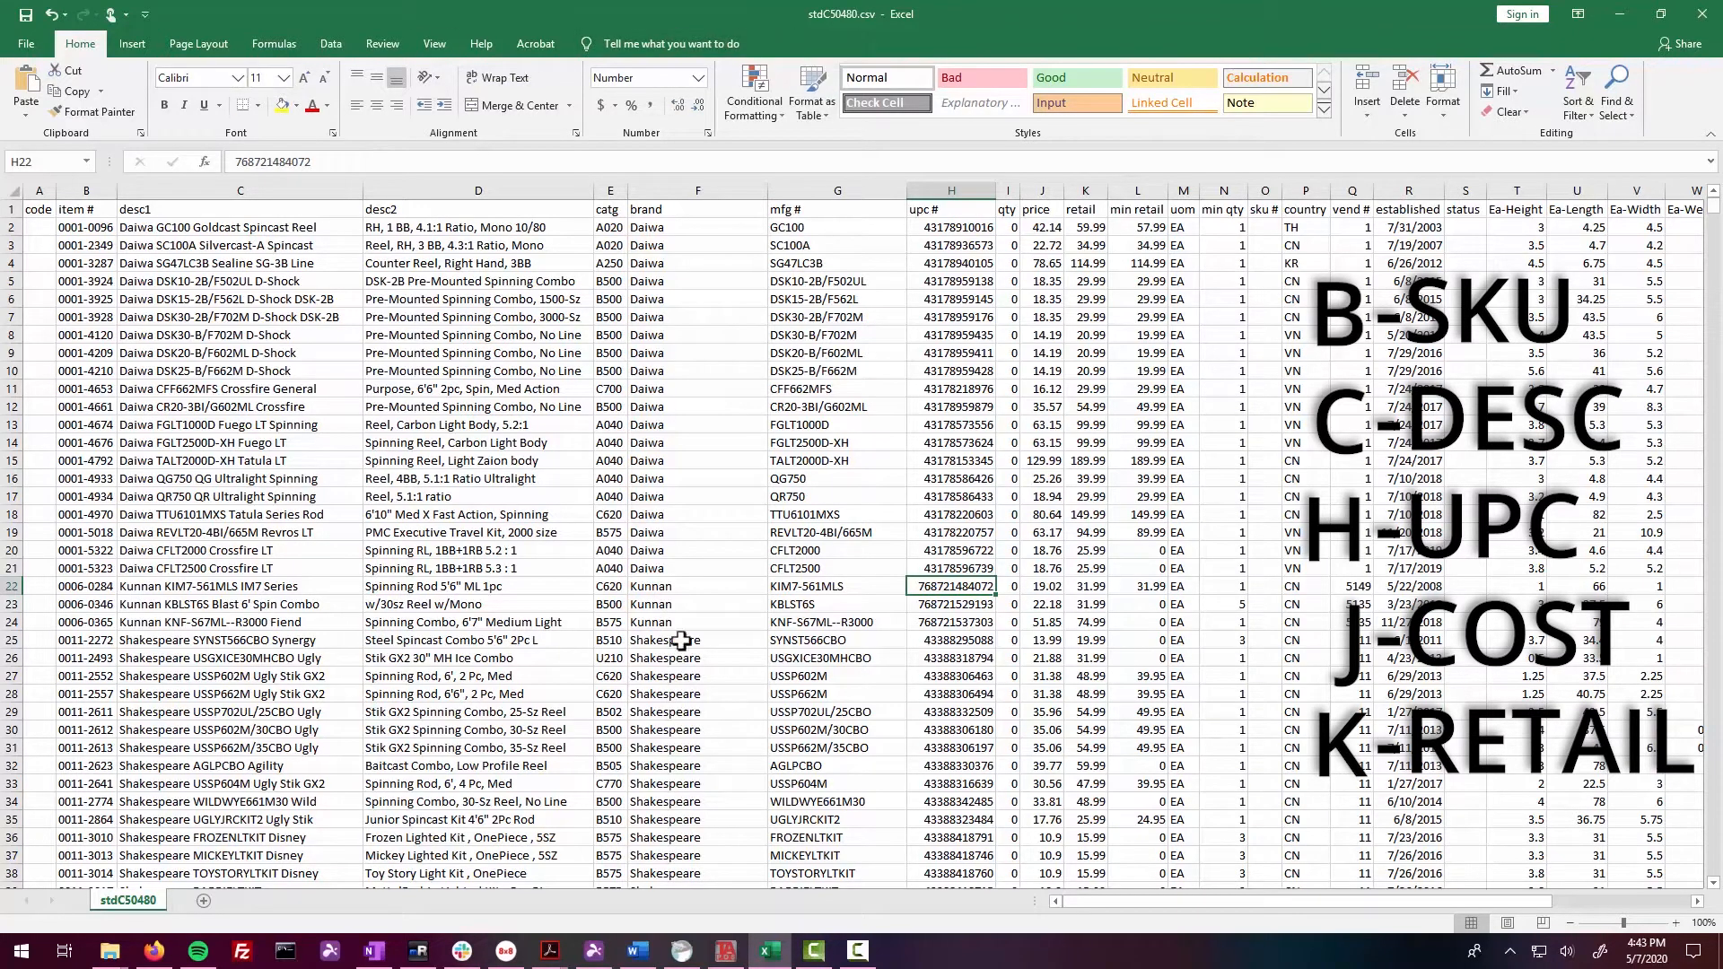
# Step: Switch to TransActPOS and open the inventory maintenance Import/Export functions, logging in with the user ID
pyautogui.click(725, 951)
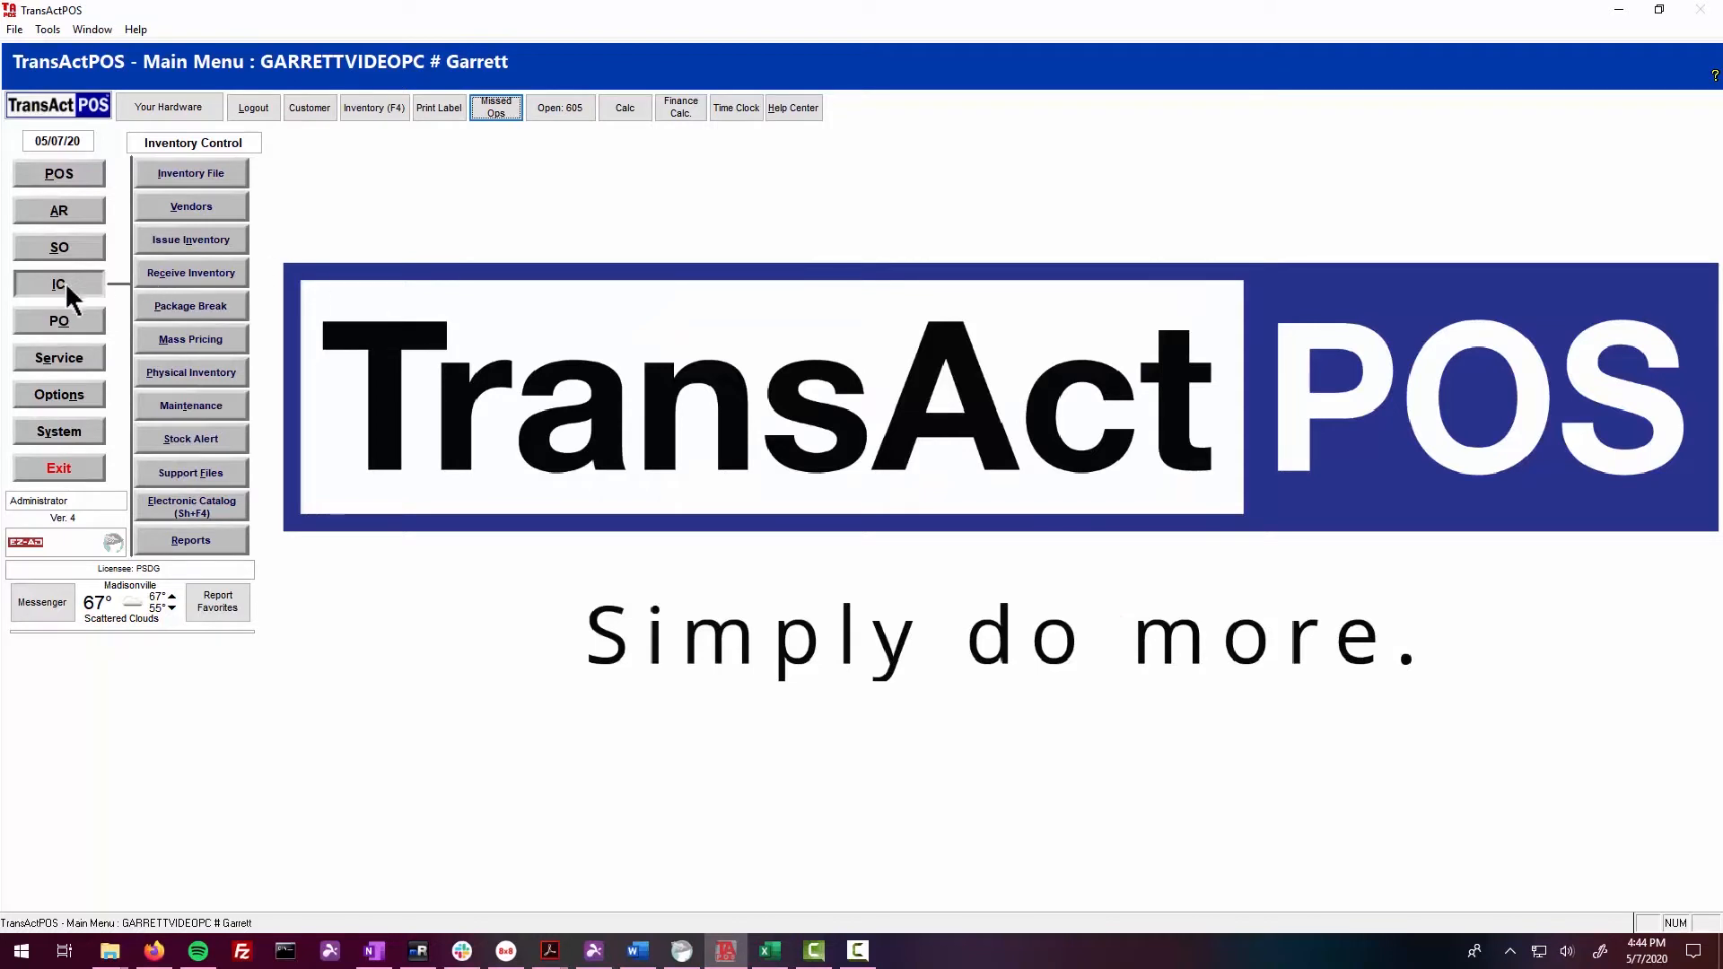
pyautogui.click(199, 408)
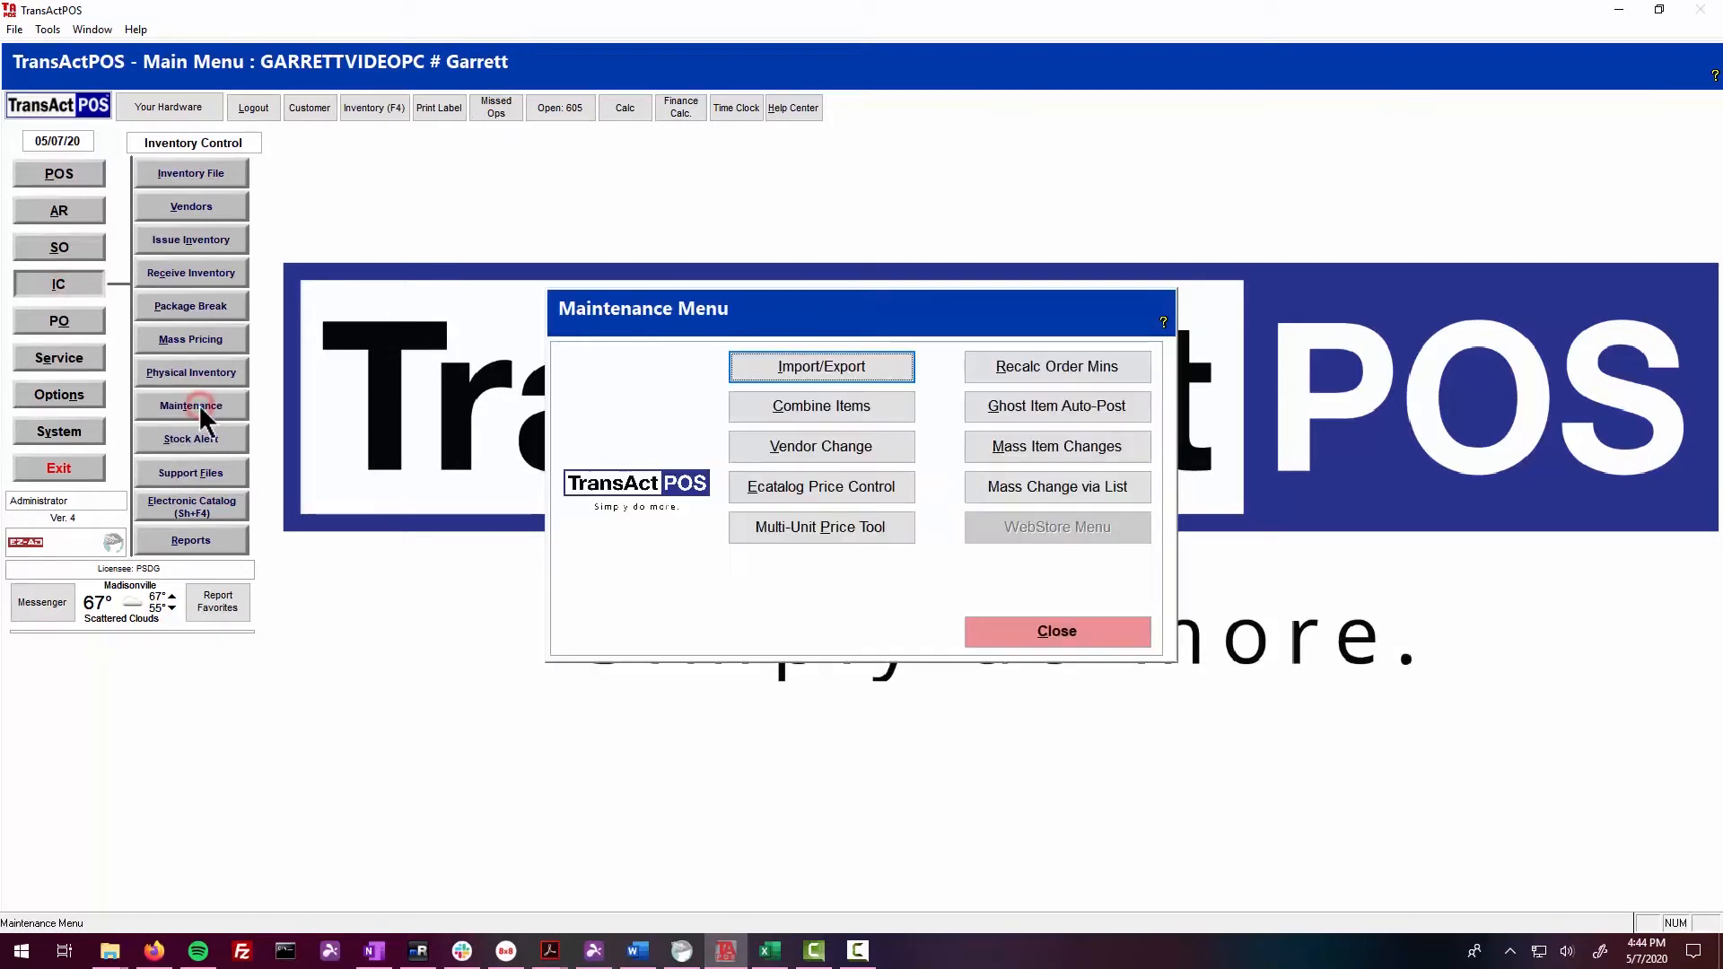
pyautogui.click(781, 375)
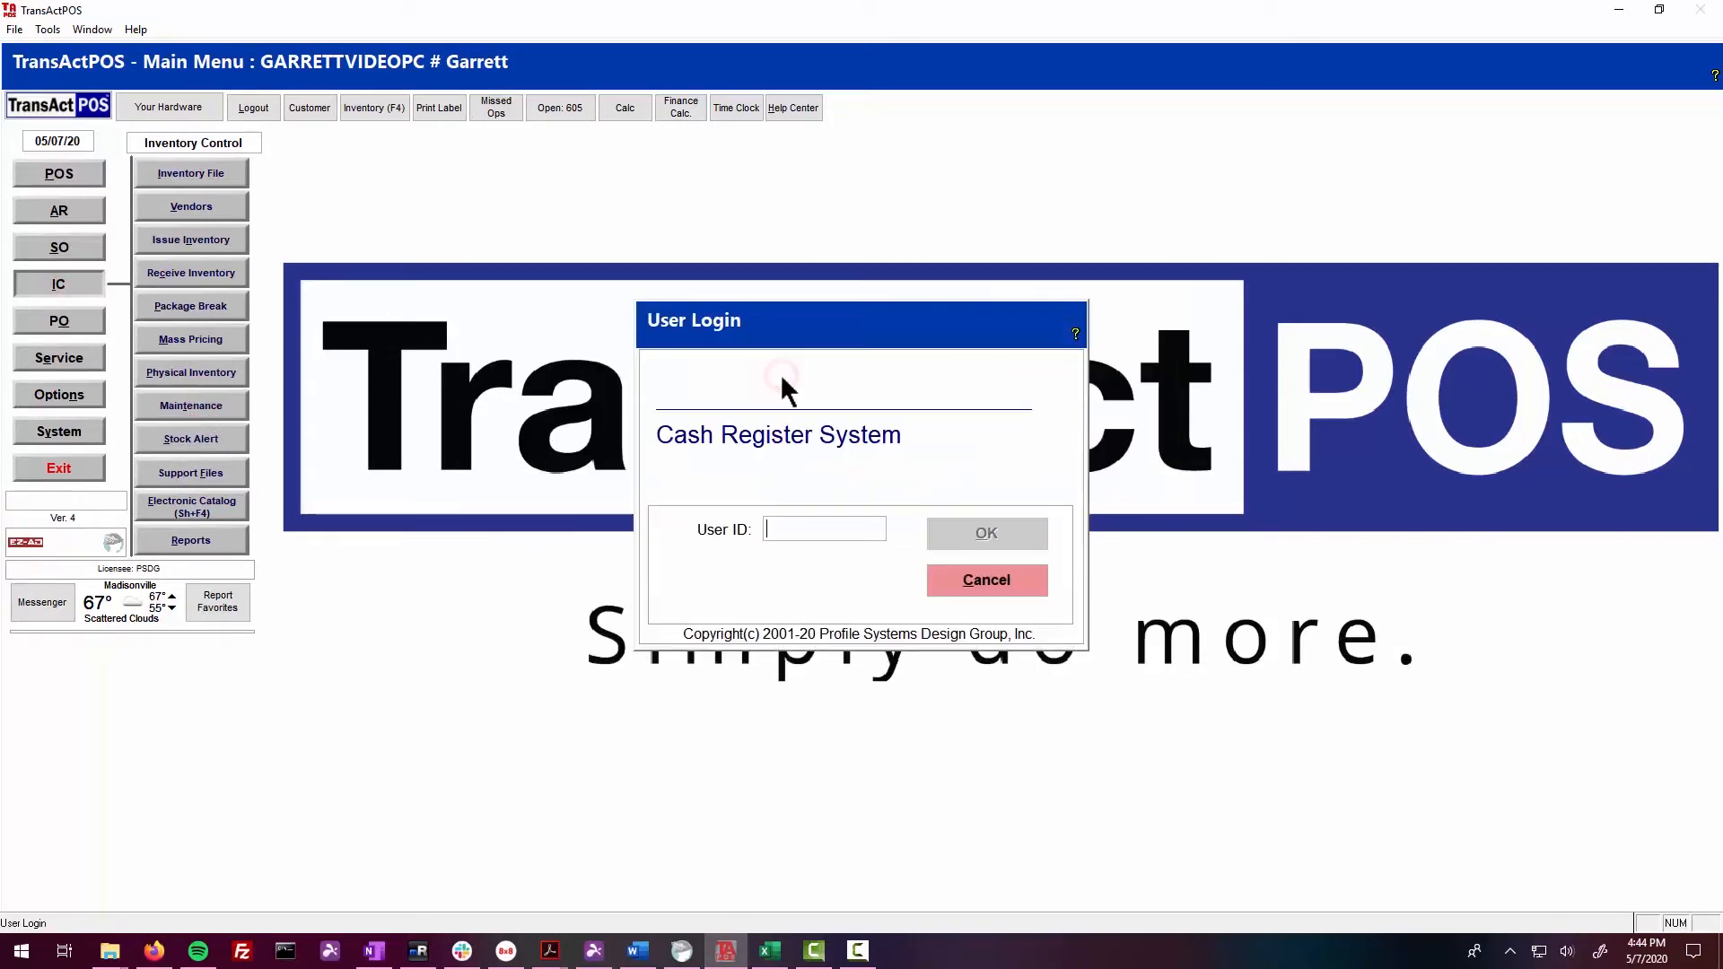
pyautogui.write('*')
pyautogui.press('Return')
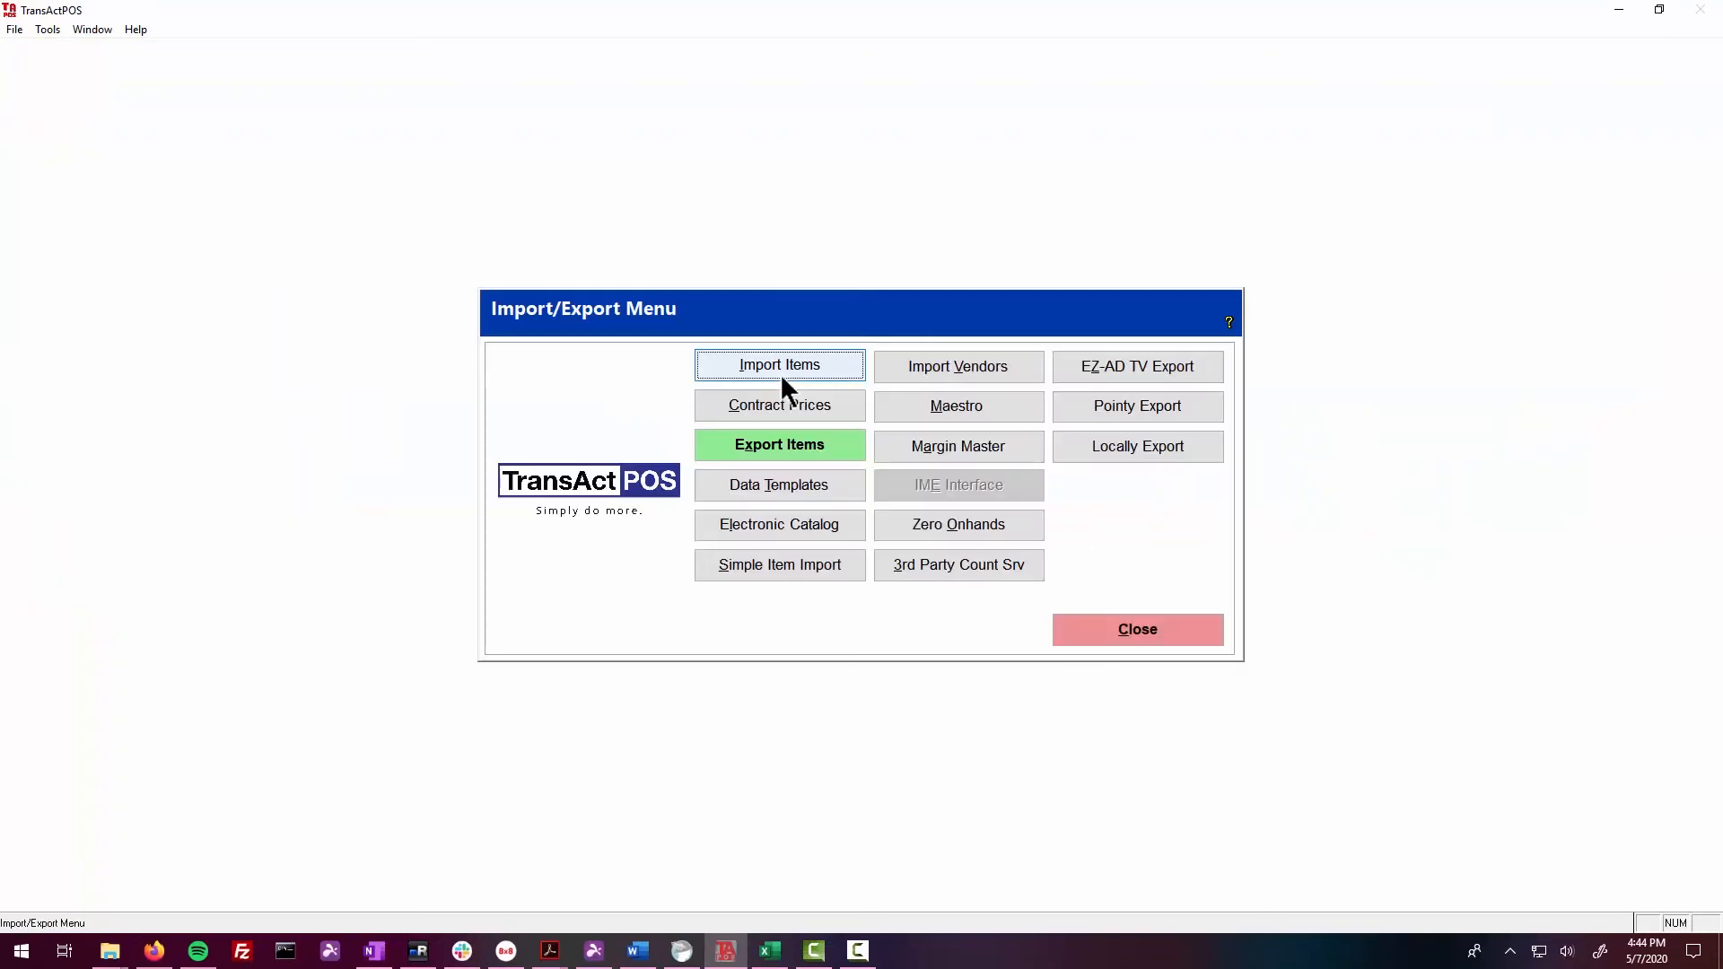
# Step: Open the Import Catalog form for electronic catalog items
pyautogui.click(781, 525)
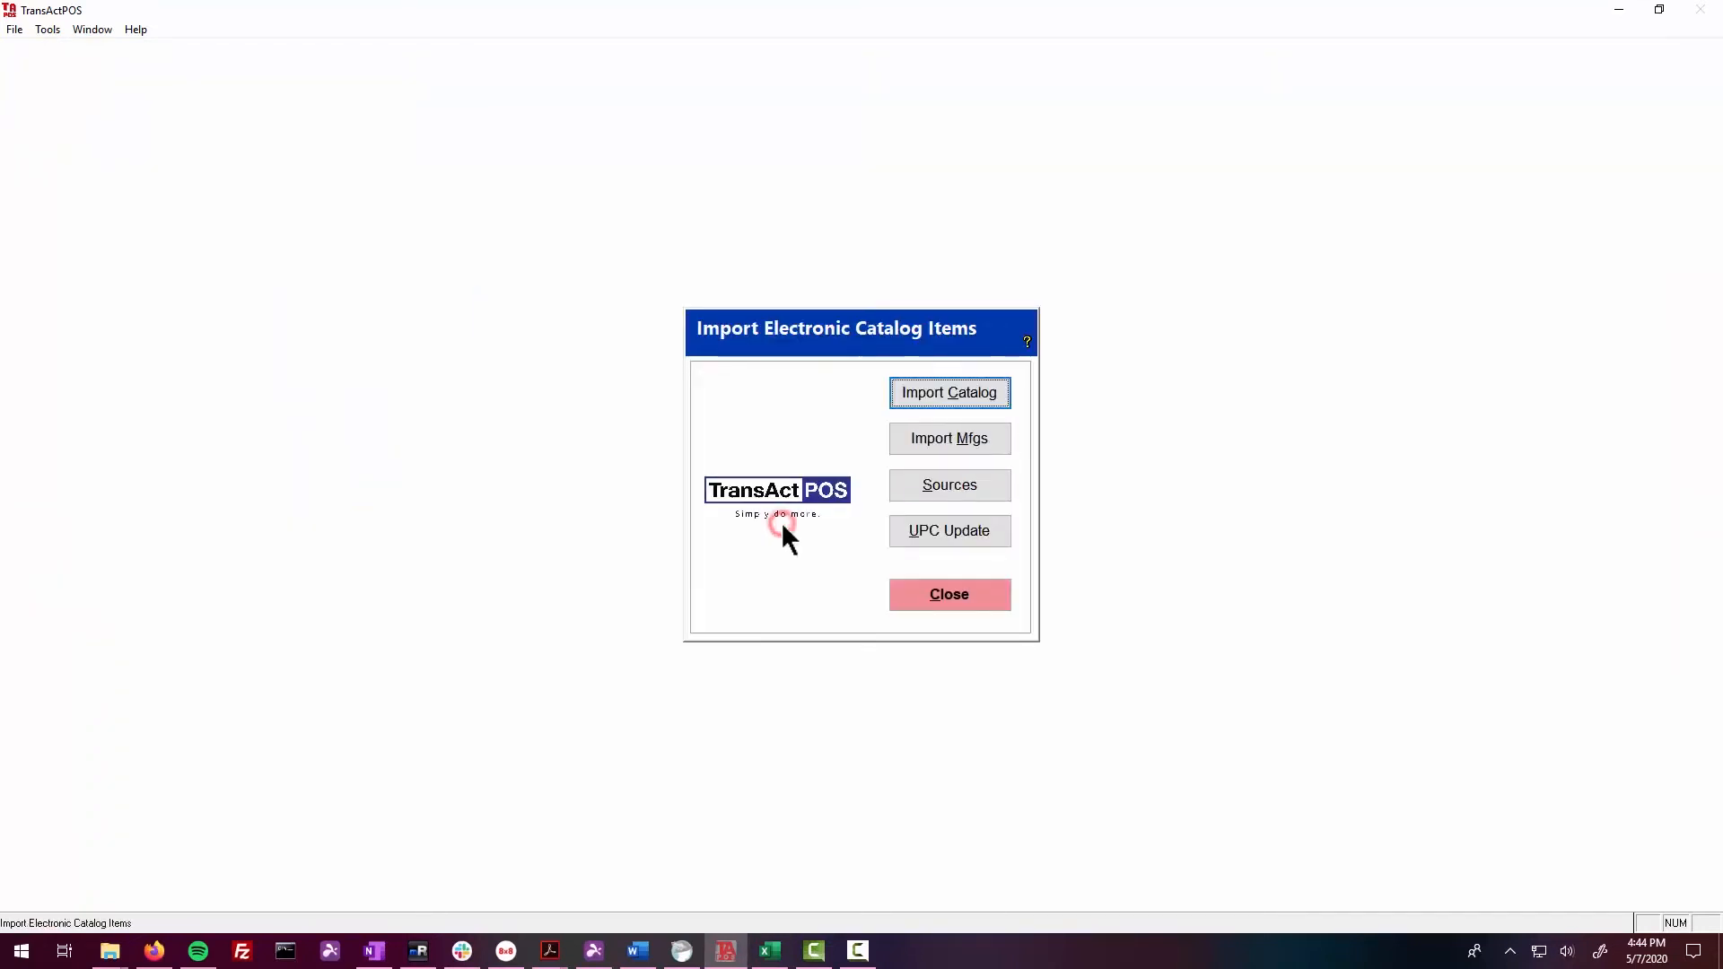
pyautogui.click(937, 392)
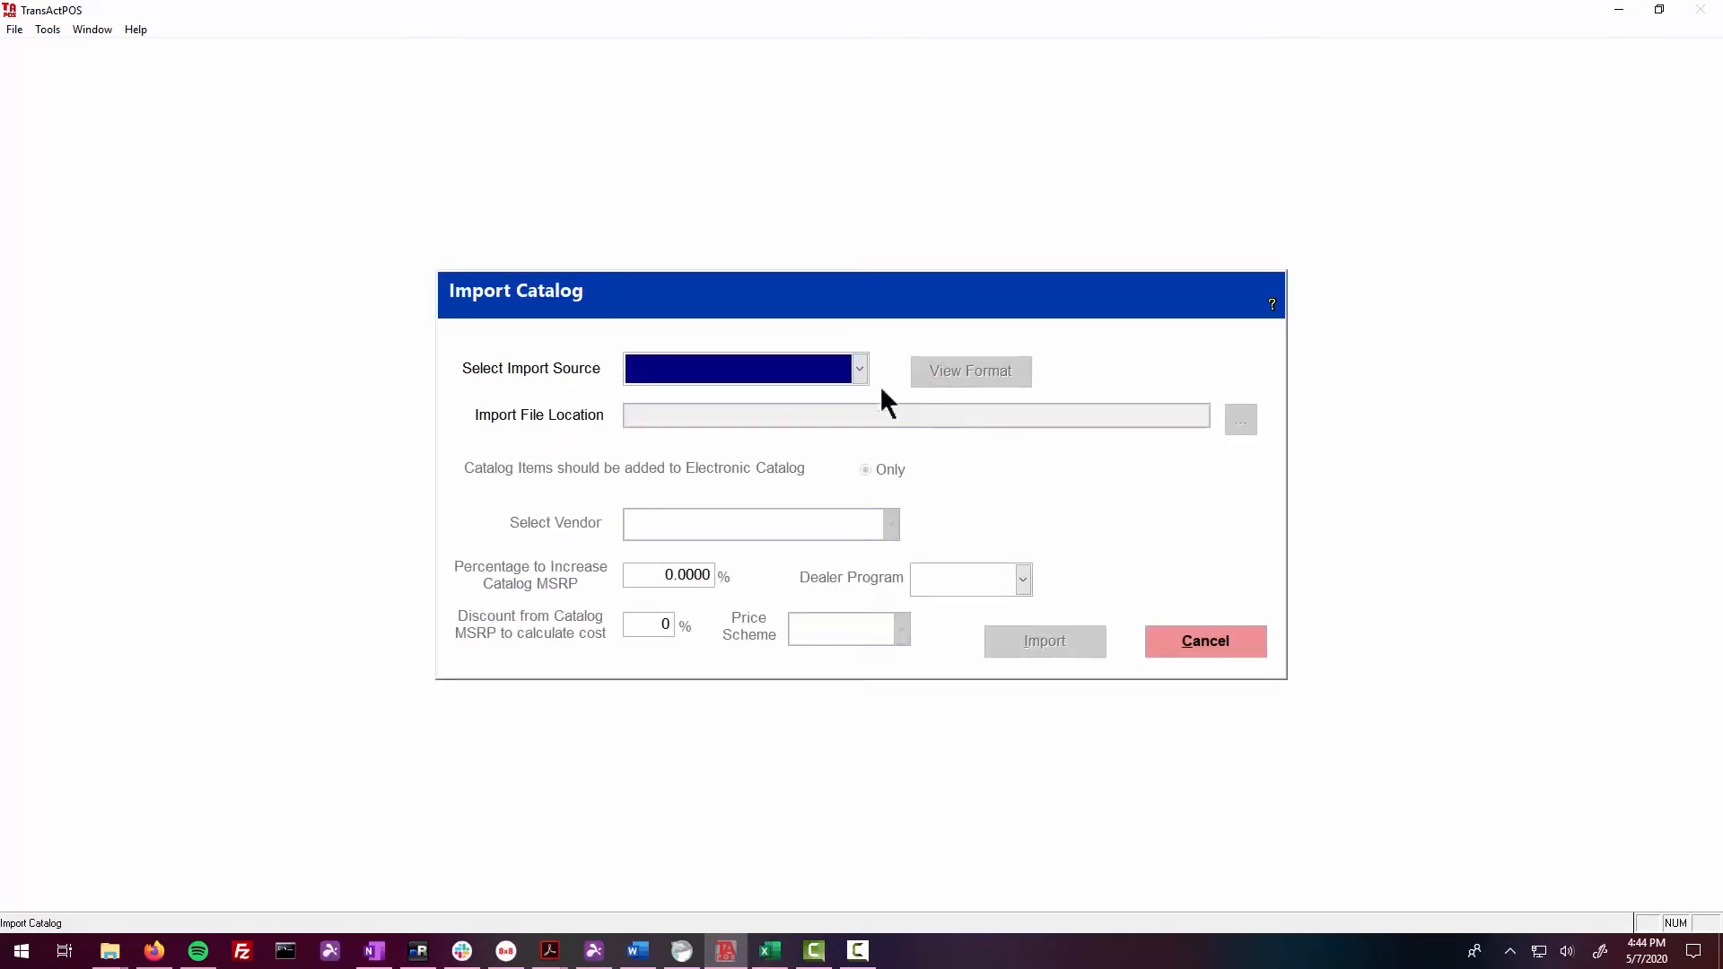
# Step: Choose Hillman (CSV) as the import source and review its column format note
pyautogui.click(859, 369)
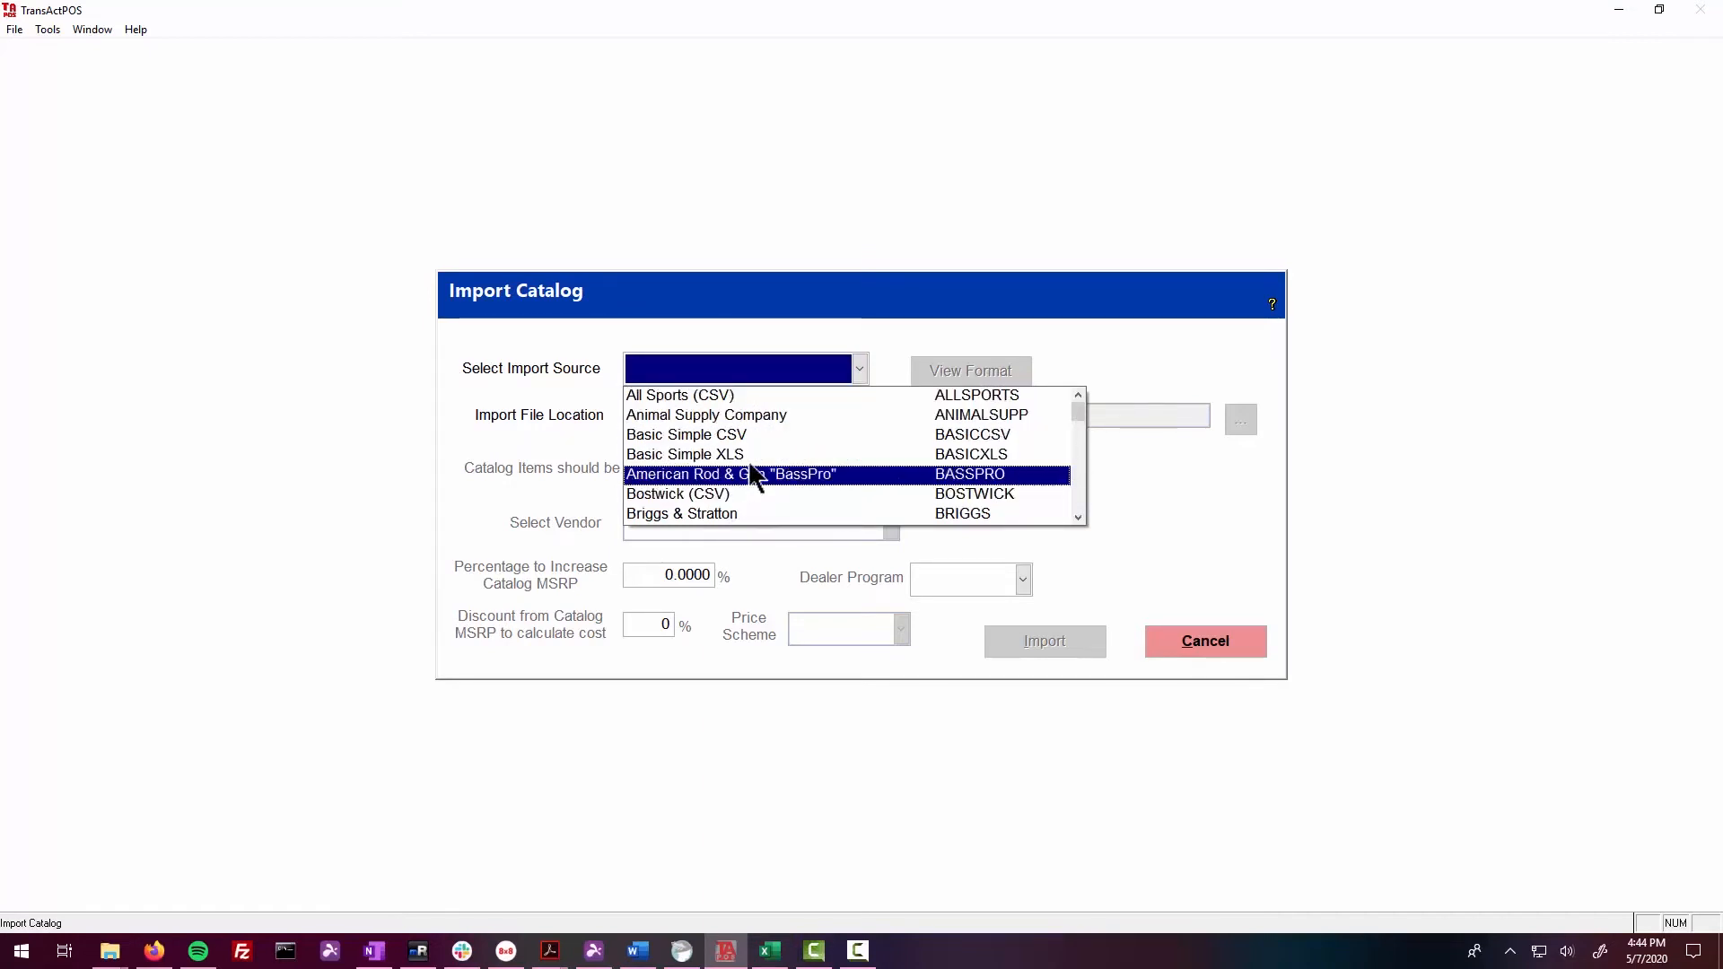
pyautogui.click(1077, 517)
pyautogui.click(1077, 517)
pyautogui.click(1077, 517)
pyautogui.click(1077, 517)
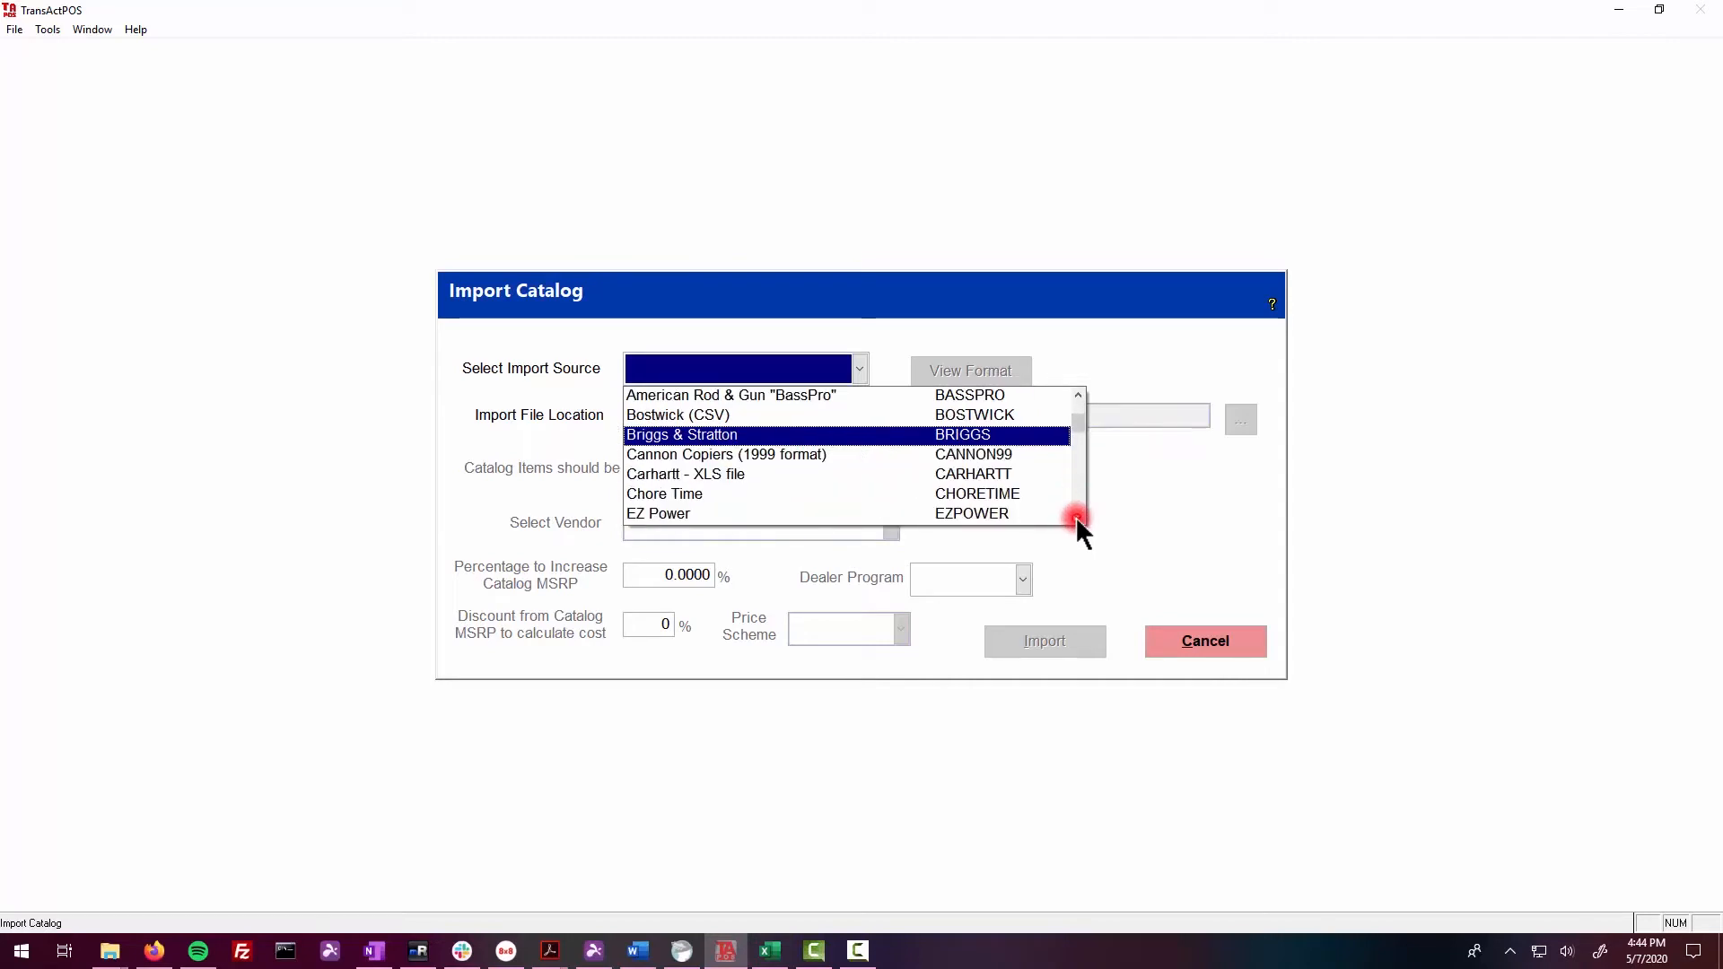
pyautogui.click(1077, 517)
pyautogui.click(1077, 517)
pyautogui.click(1077, 517)
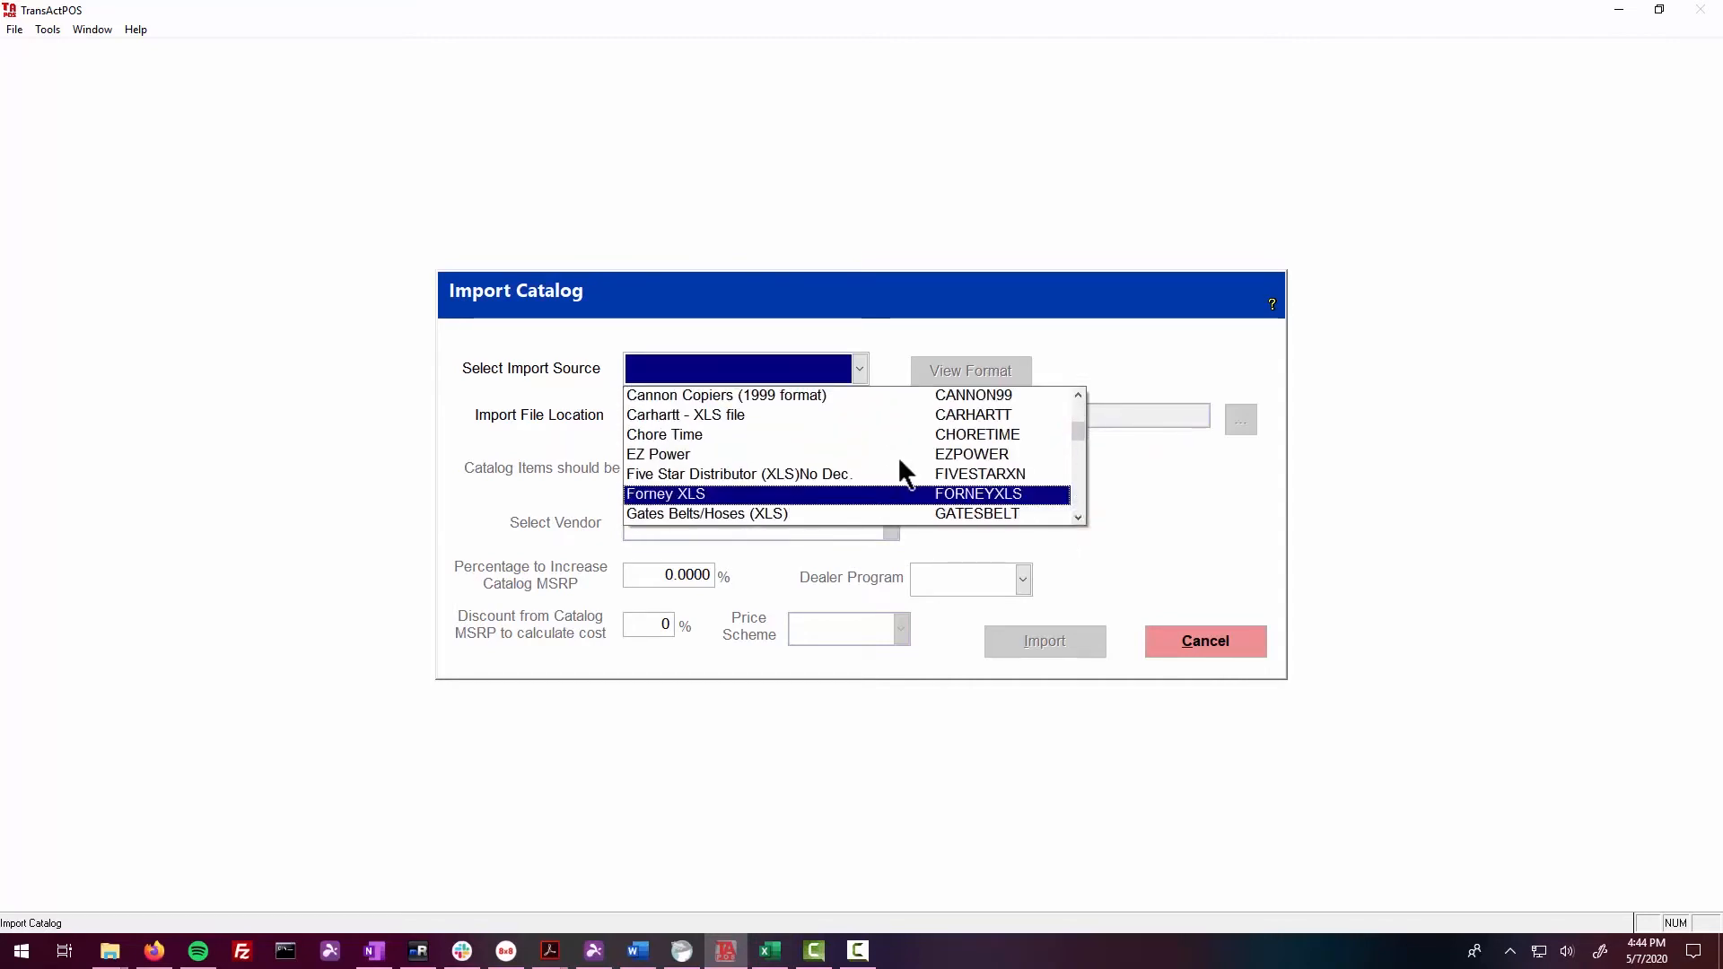
pyautogui.click(1079, 515)
pyautogui.click(1078, 515)
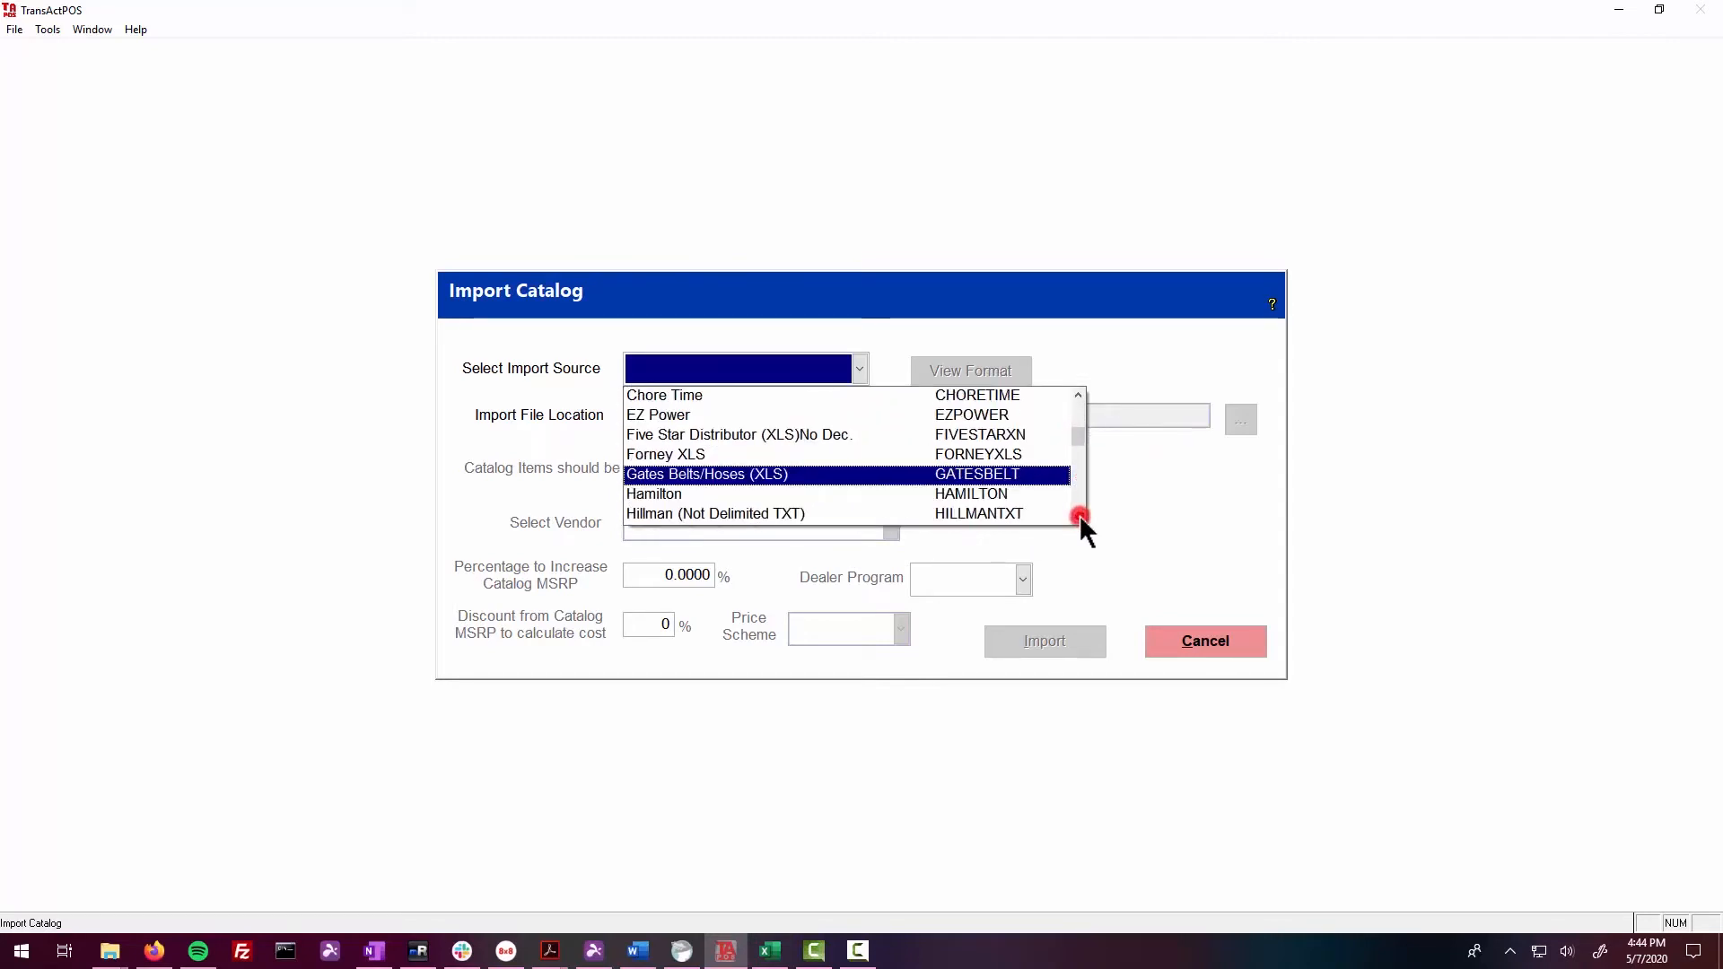
pyautogui.click(1079, 514)
pyautogui.click(1079, 515)
pyautogui.click(1079, 514)
pyautogui.click(1079, 514)
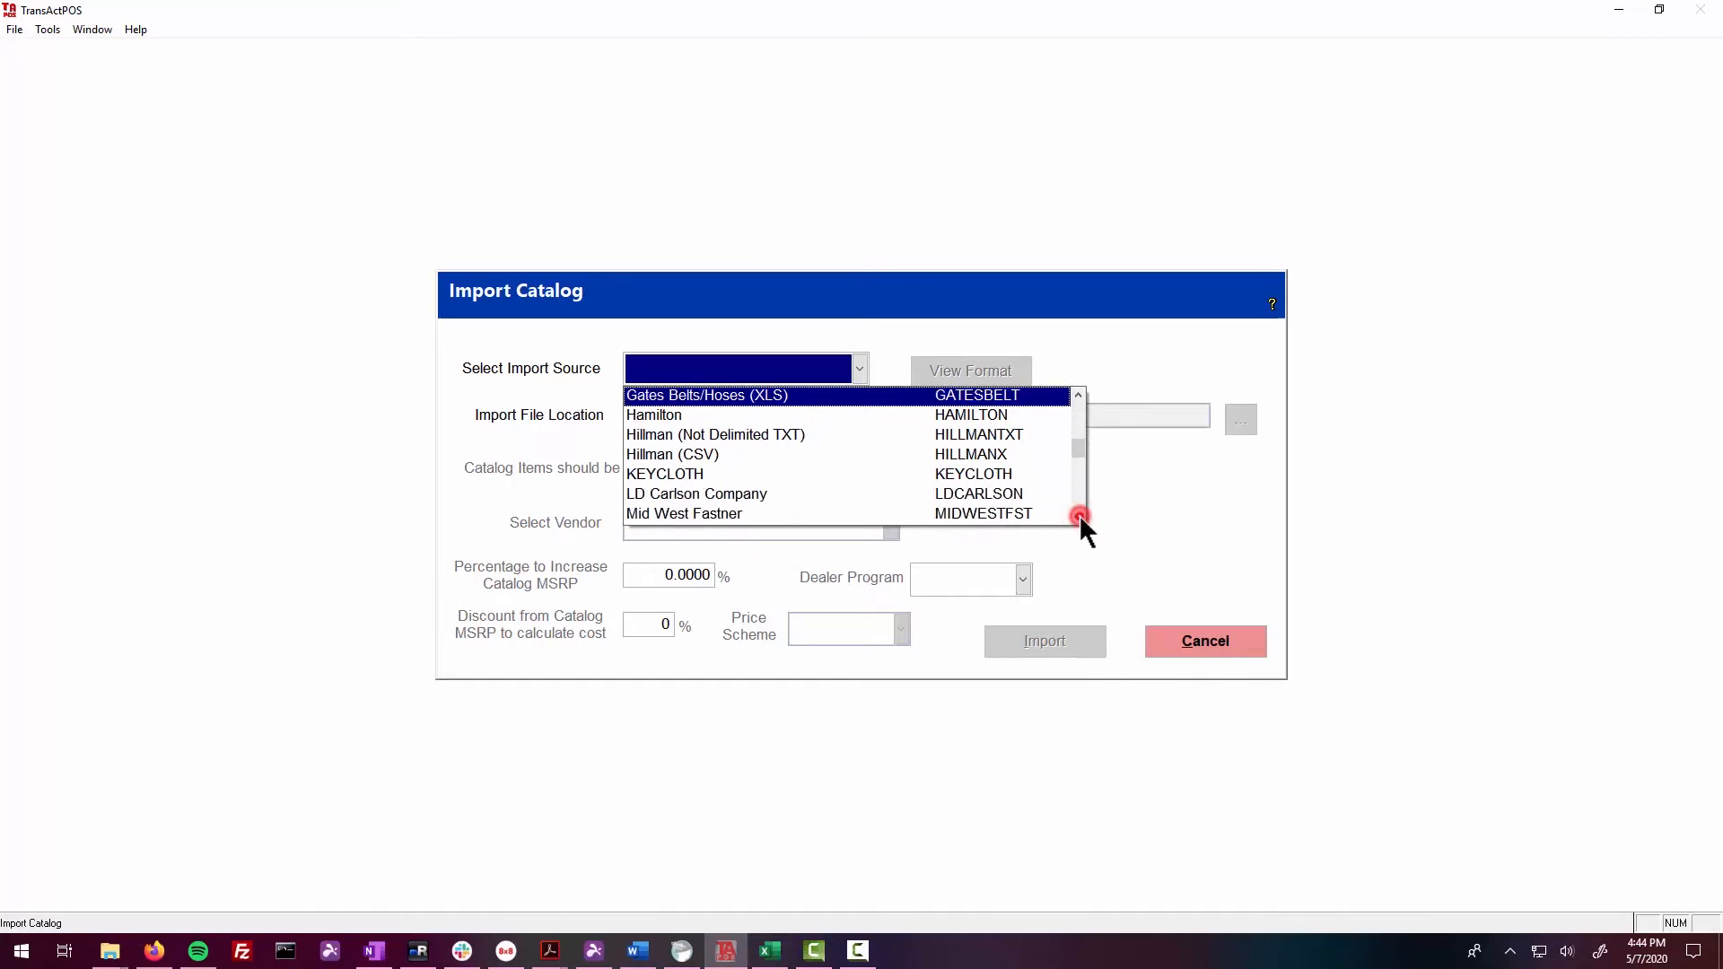
pyautogui.click(688, 455)
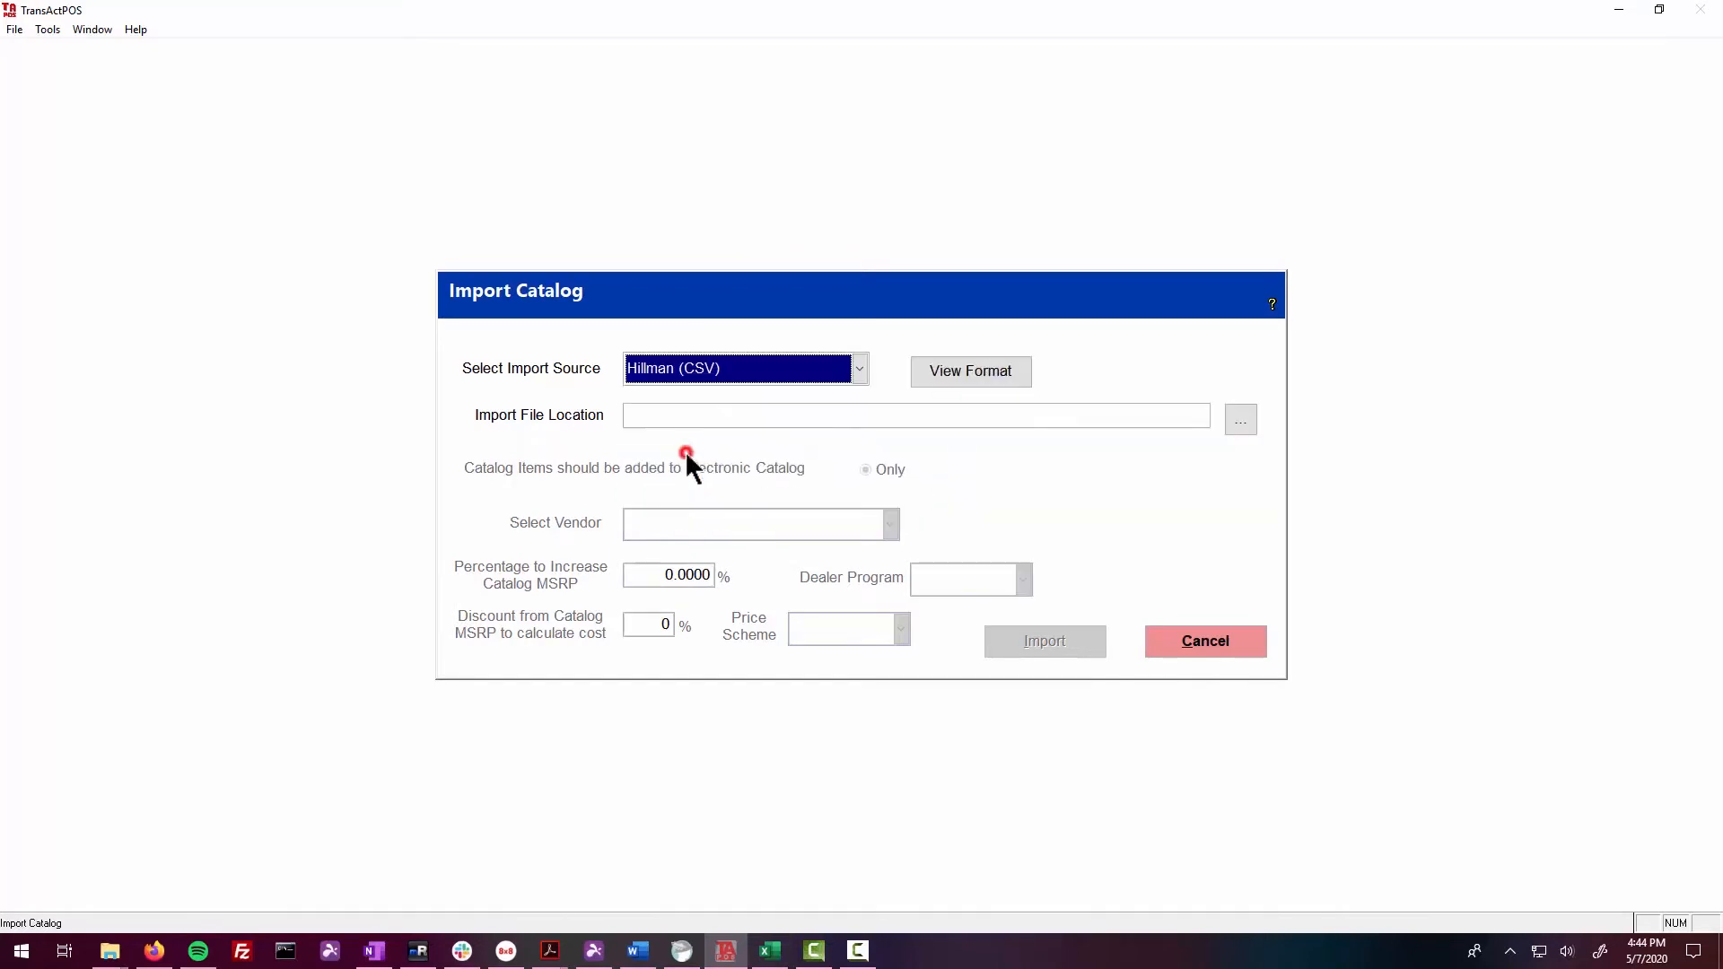
pyautogui.click(940, 370)
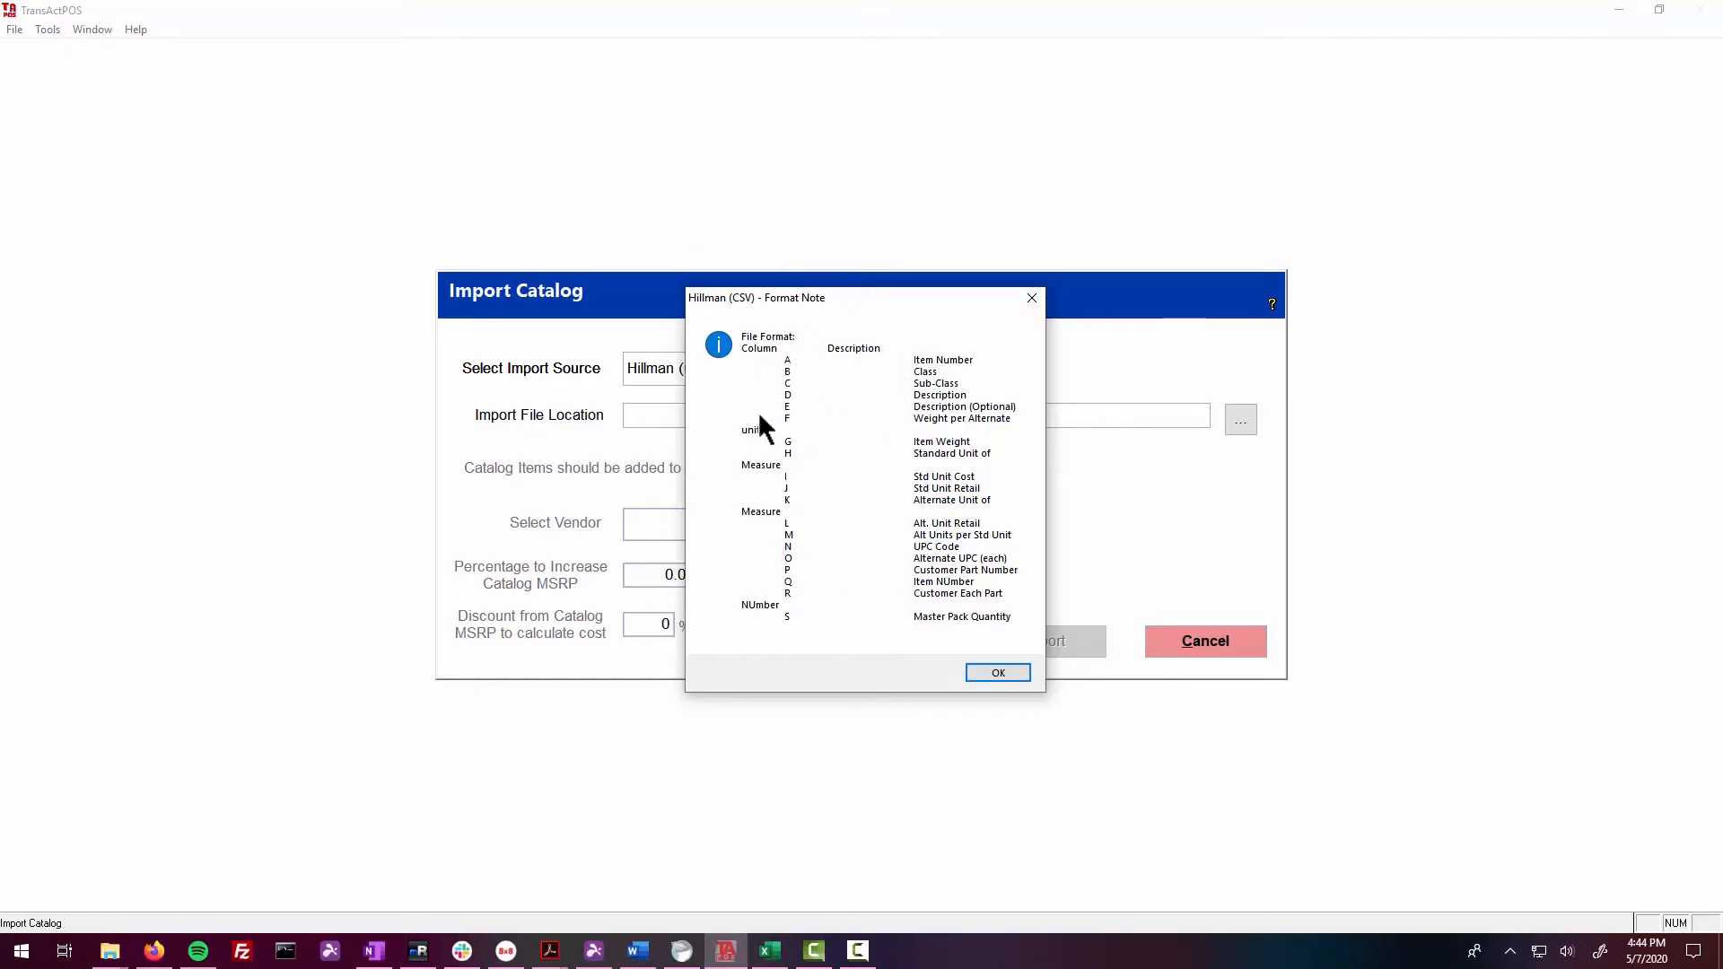
pyautogui.click(994, 675)
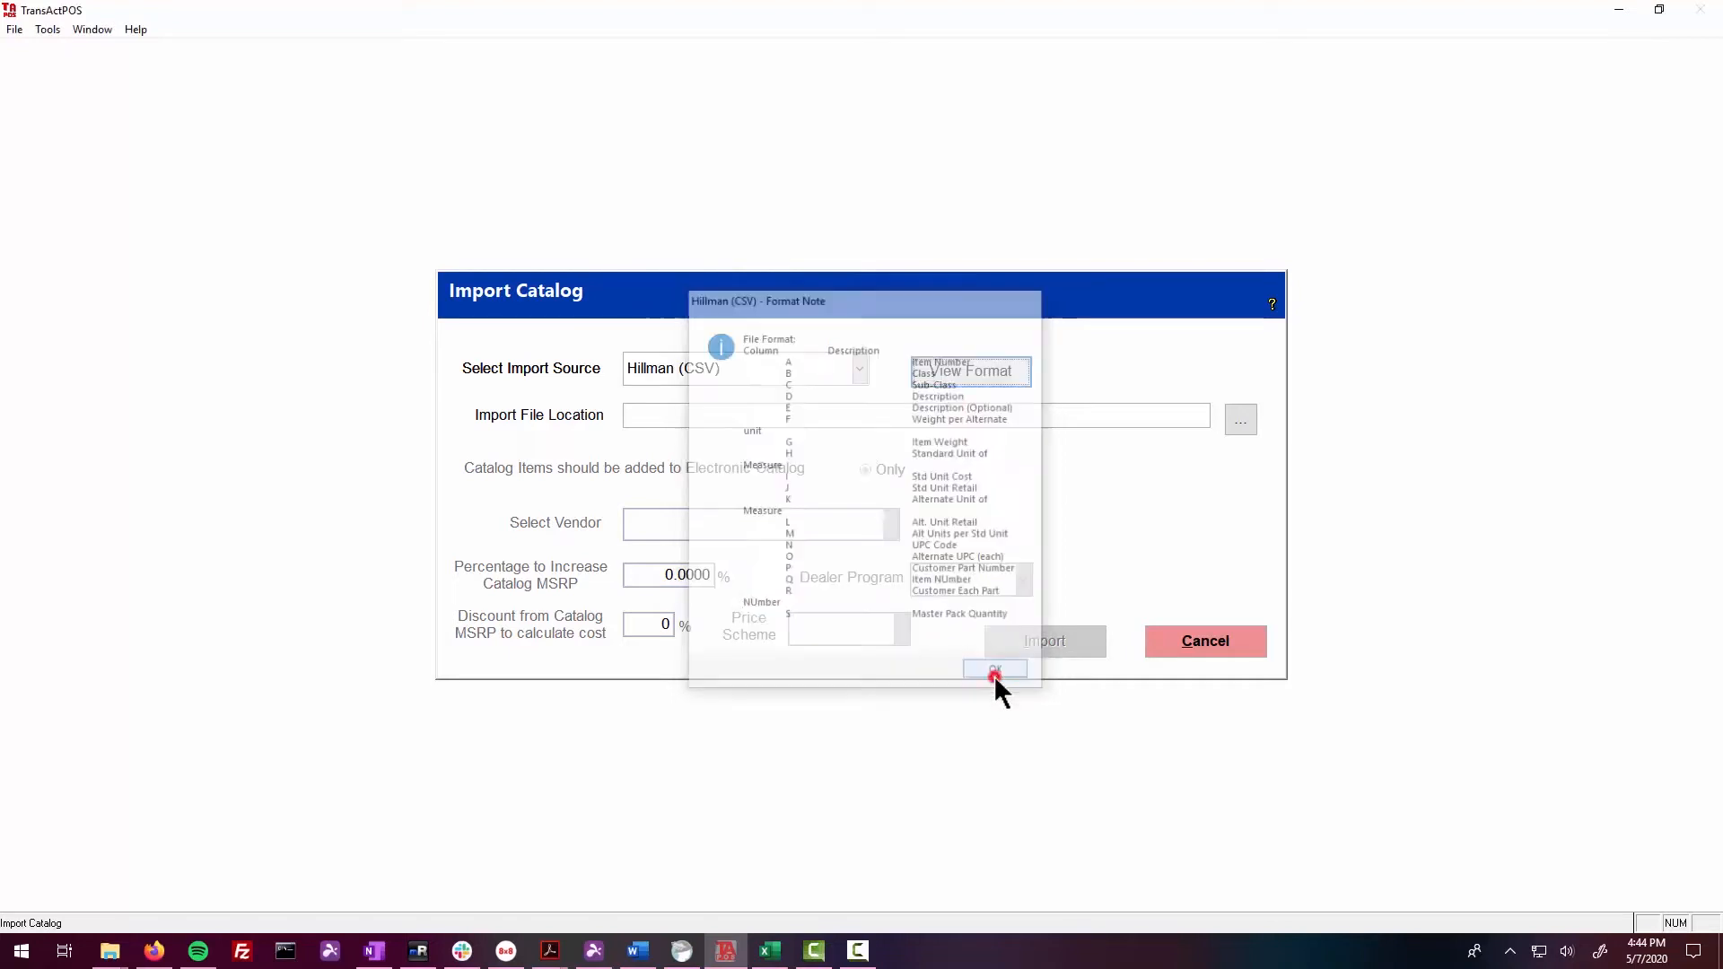
# Step: Set the import source to Custom columns CSV file import
pyautogui.click(860, 369)
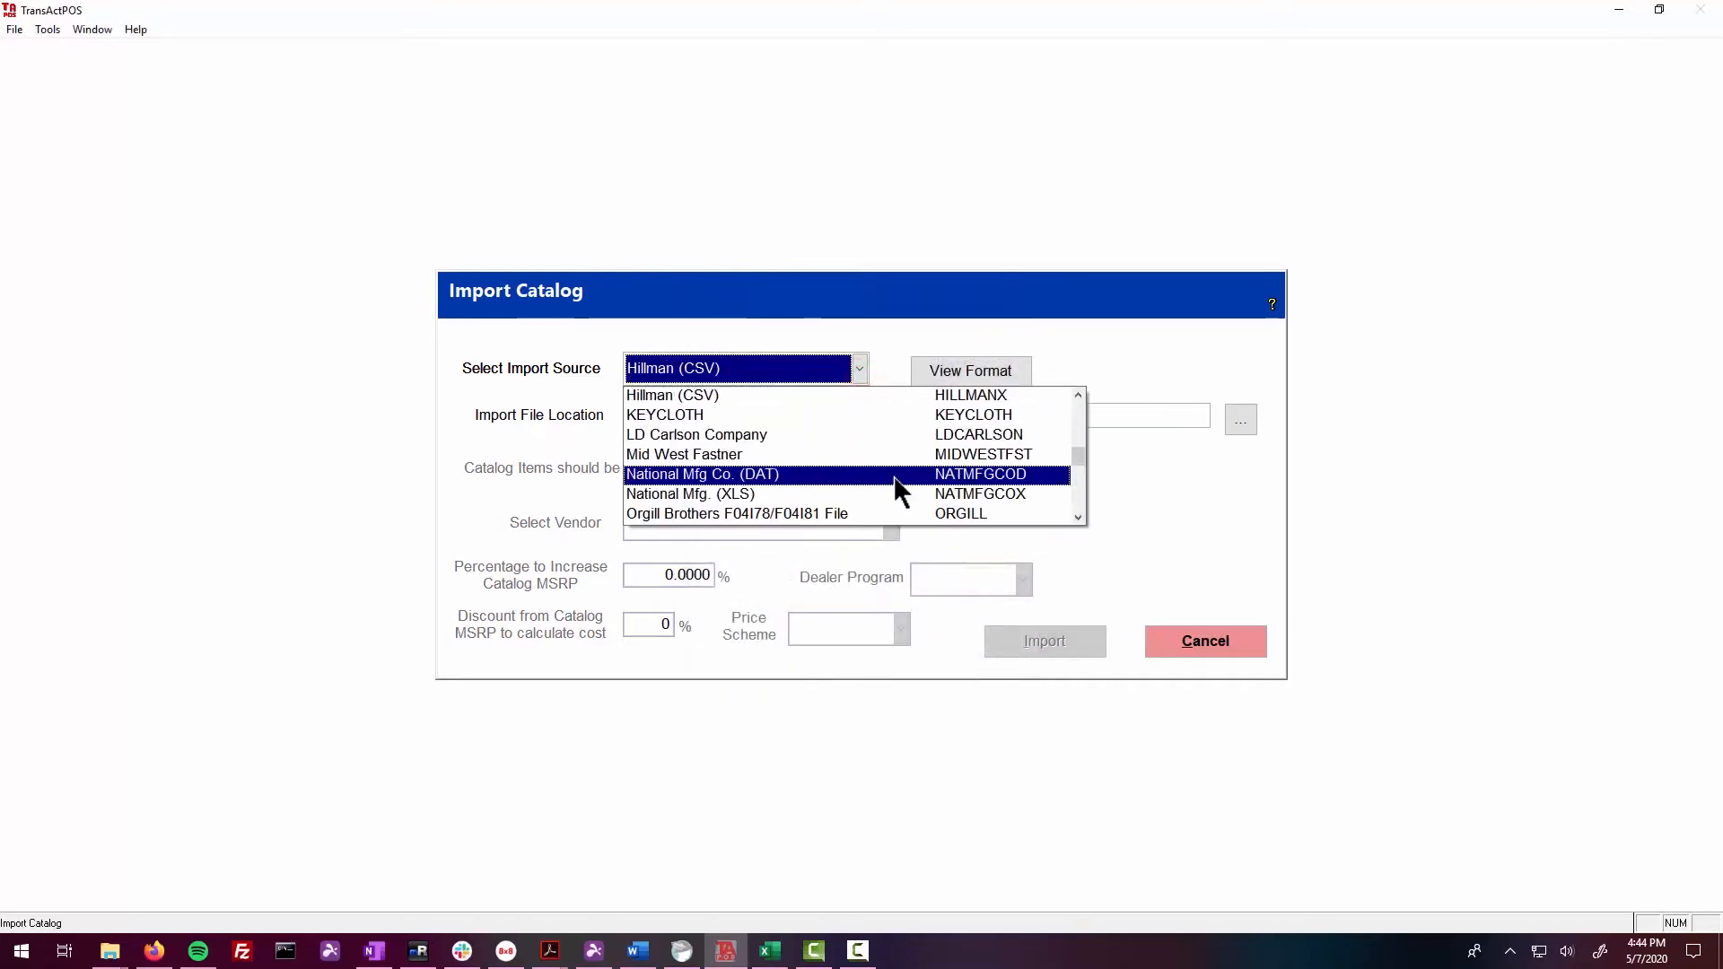
pyautogui.scroll(3, 1078, 396)
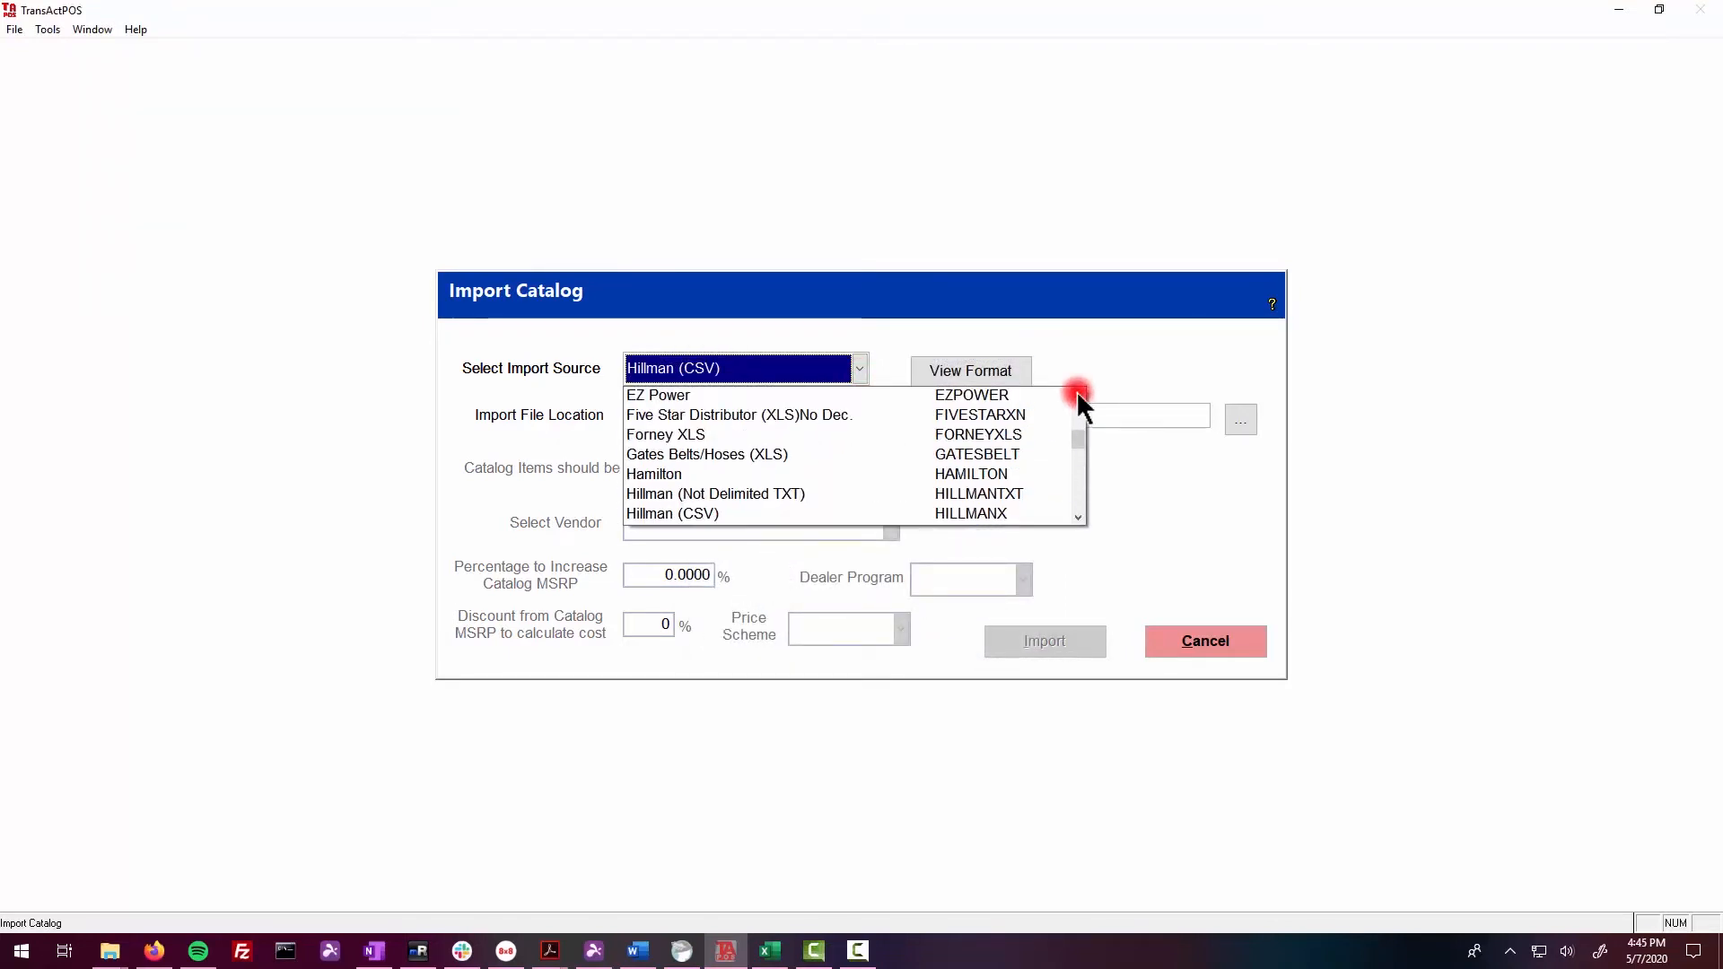
pyautogui.moveTo(1081, 431); pyautogui.dragTo(1080, 508)
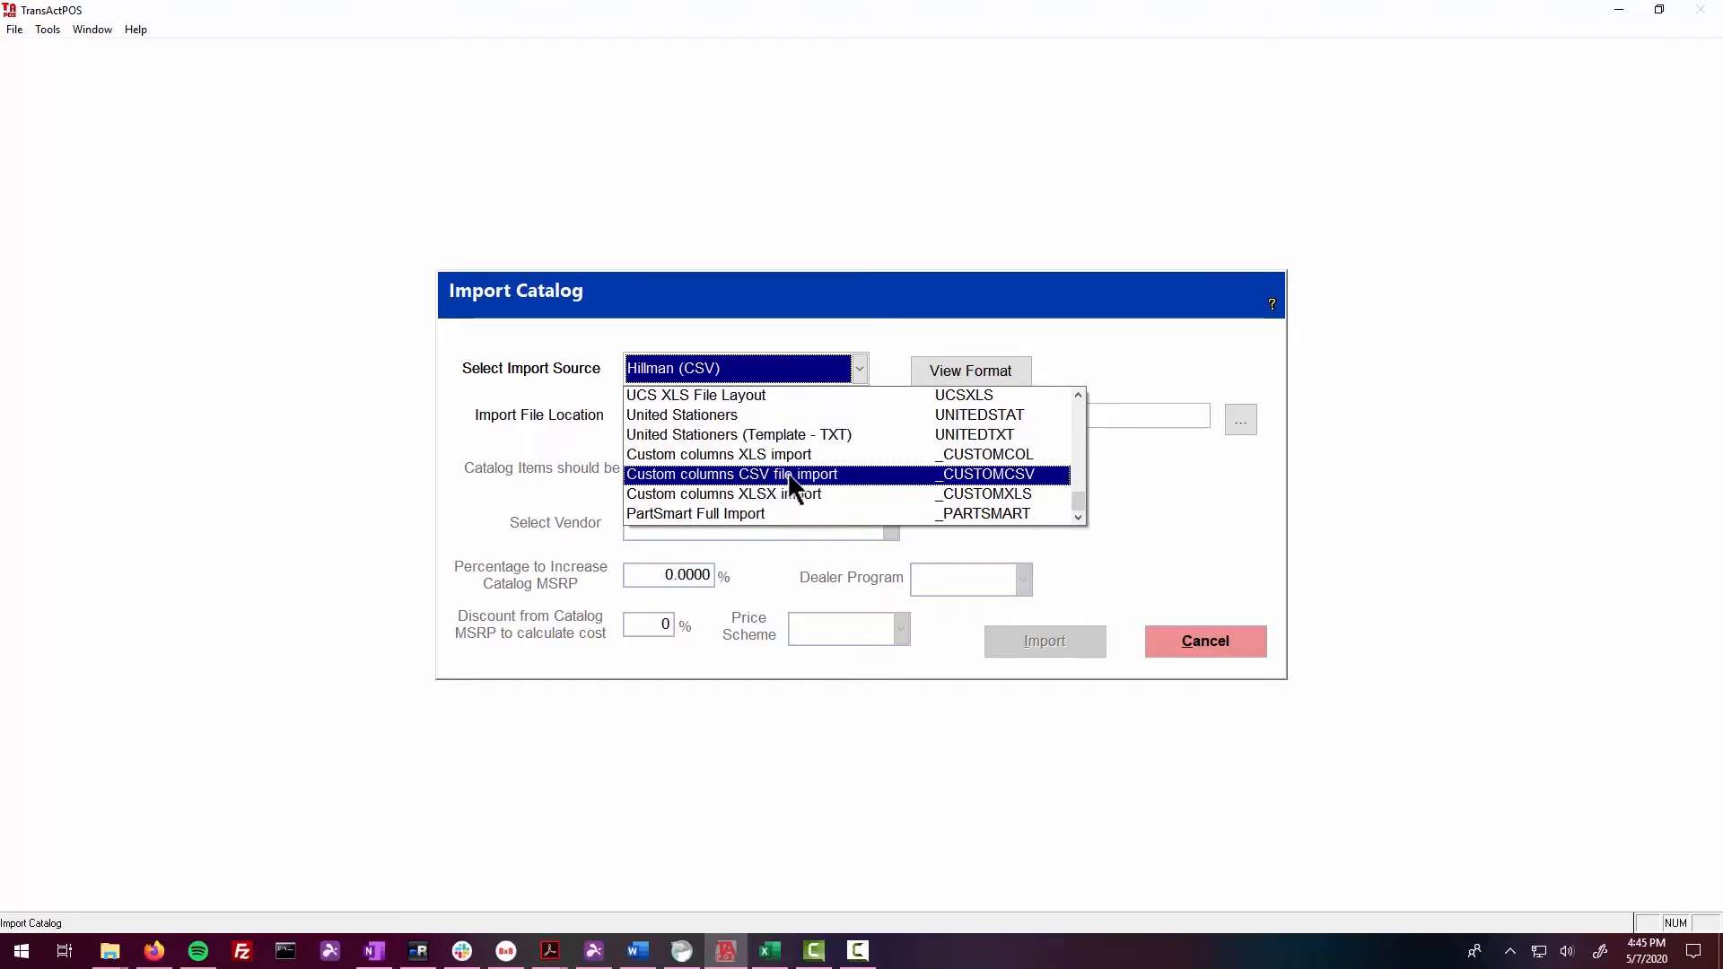
pyautogui.click(747, 475)
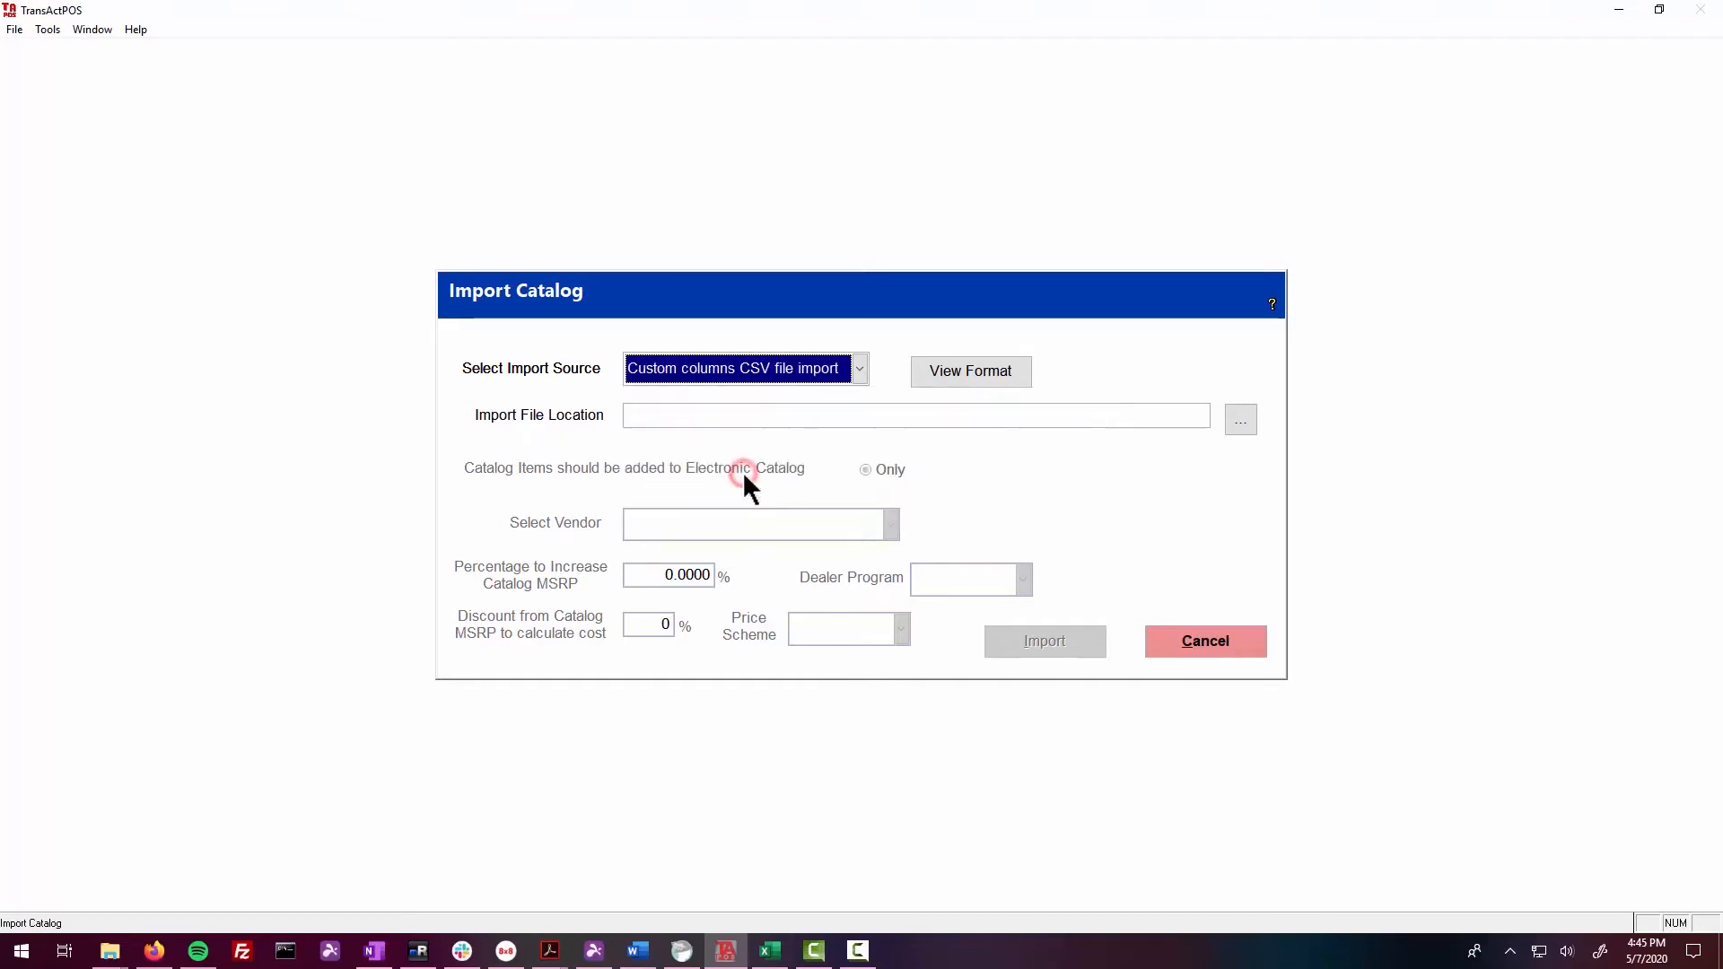
# Step: Choose stdC50480.csv from the Vendor Catalogs folder on the desktop as the import file
pyautogui.click(1239, 422)
pyautogui.click(637, 393)
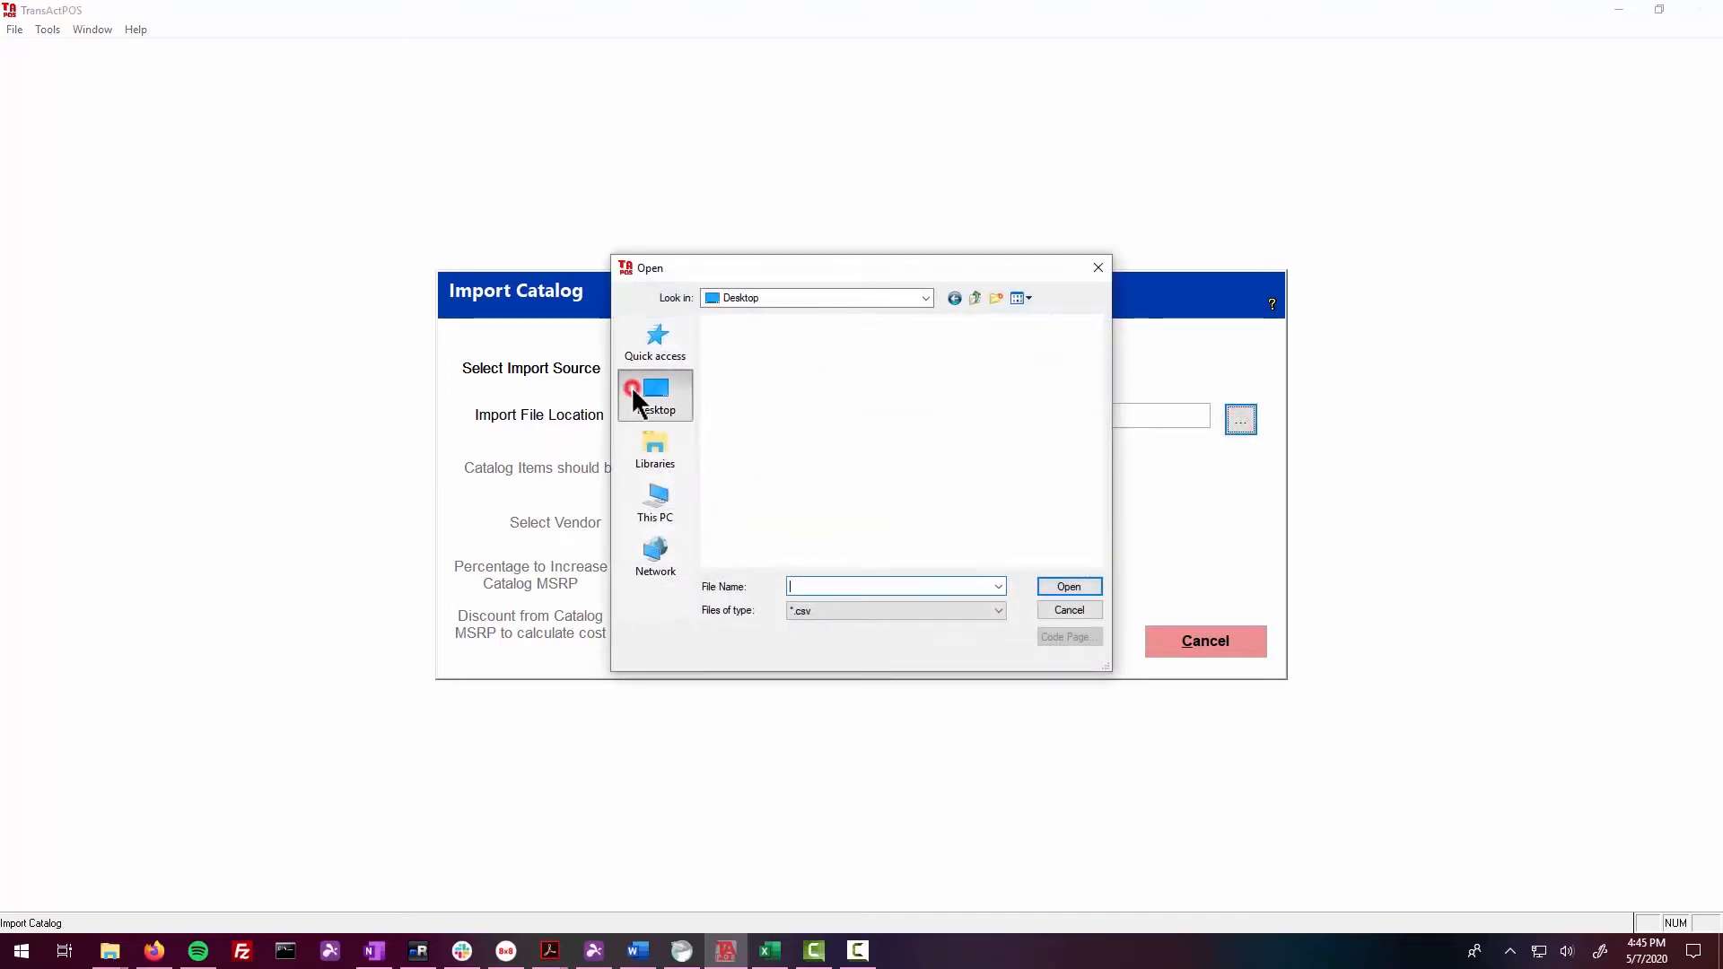
pyautogui.doubleClick(786, 484)
pyautogui.click(756, 342)
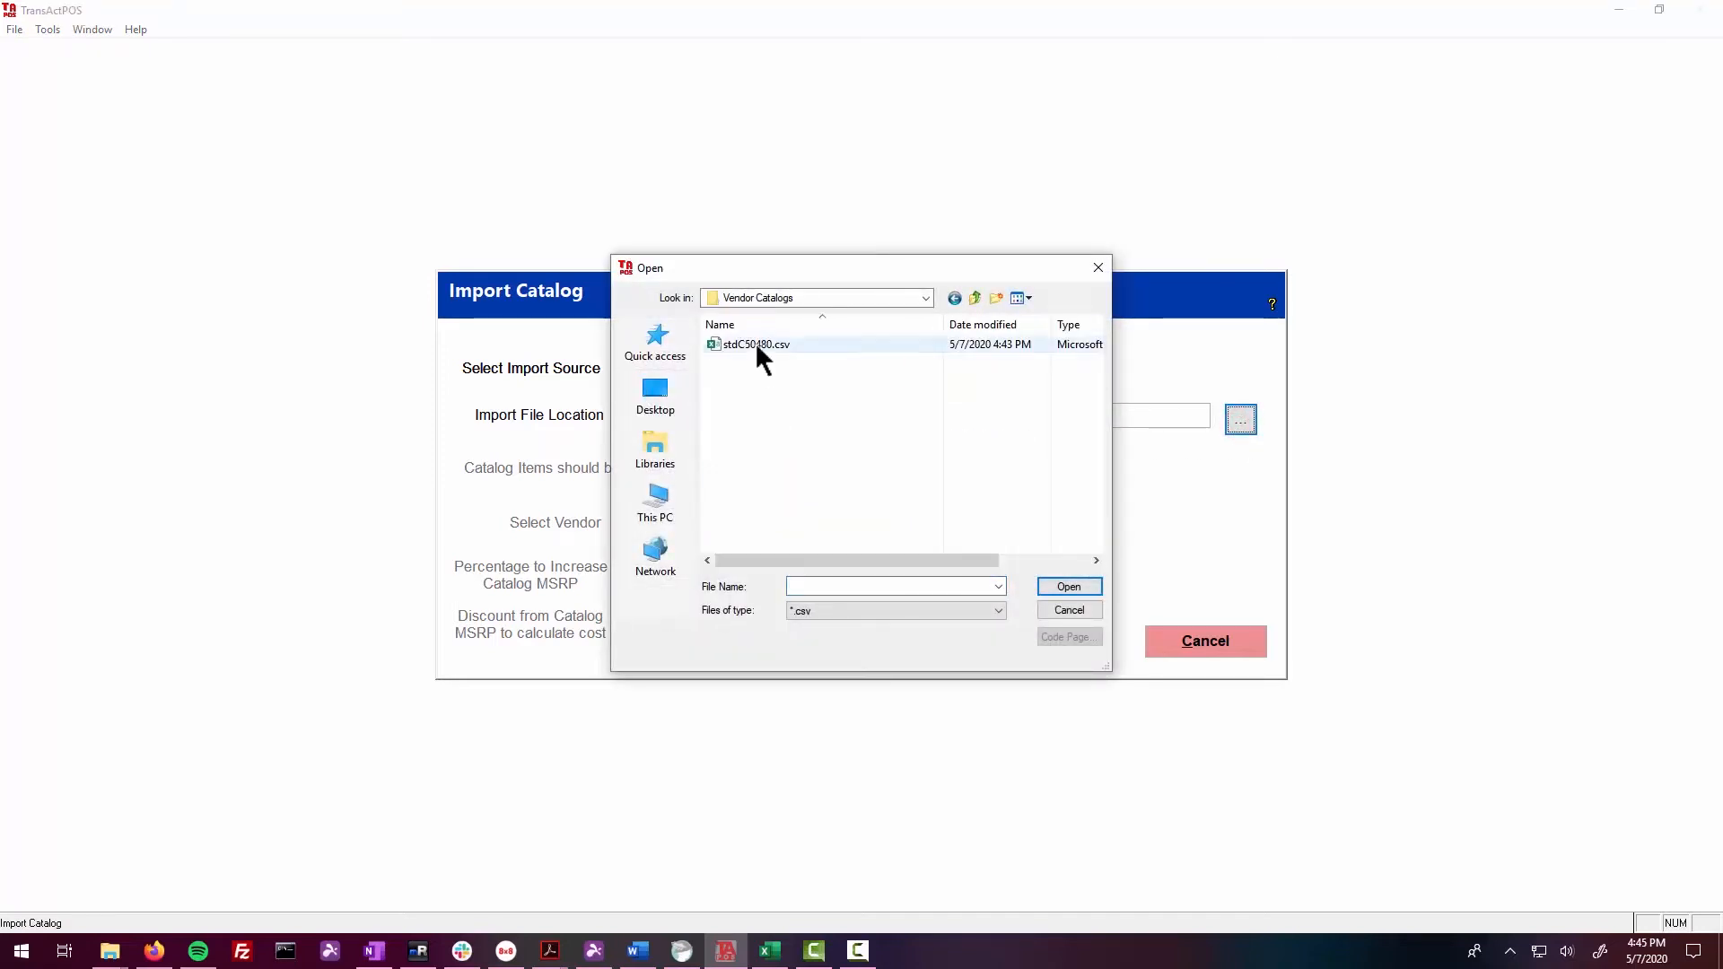
pyautogui.click(1059, 588)
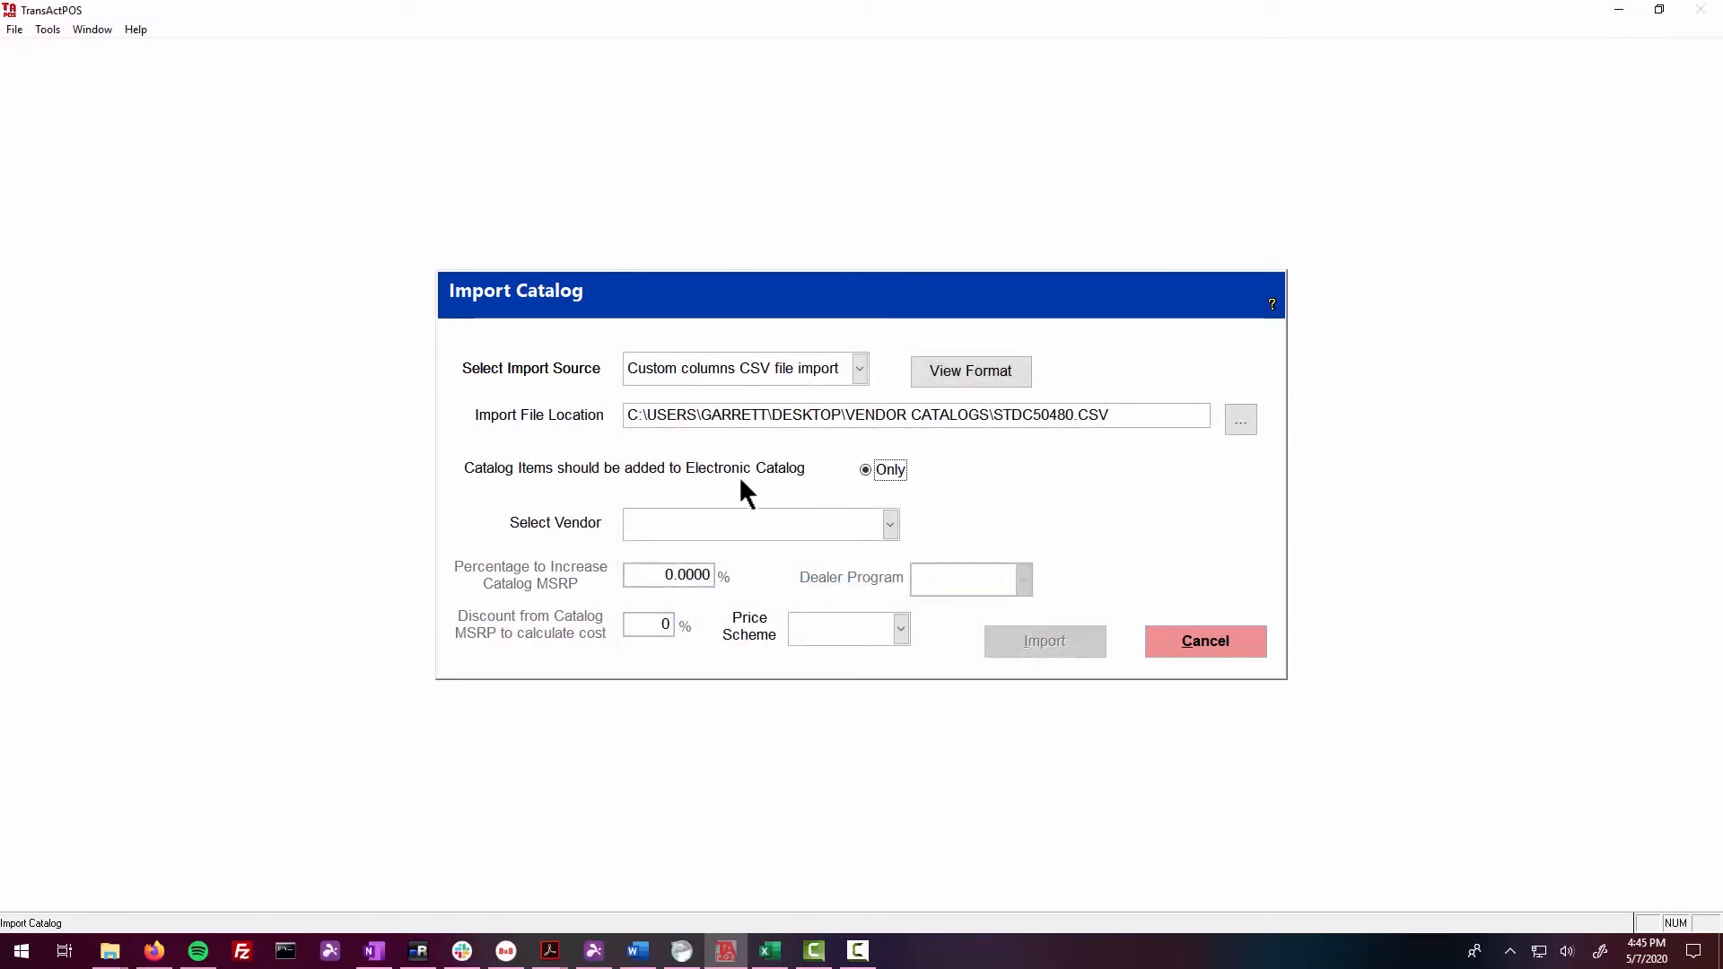
# Step: Select vendor BRS001, Big Rock Sports, and start the import to reach the spreadsheet column definitions
pyautogui.click(891, 523)
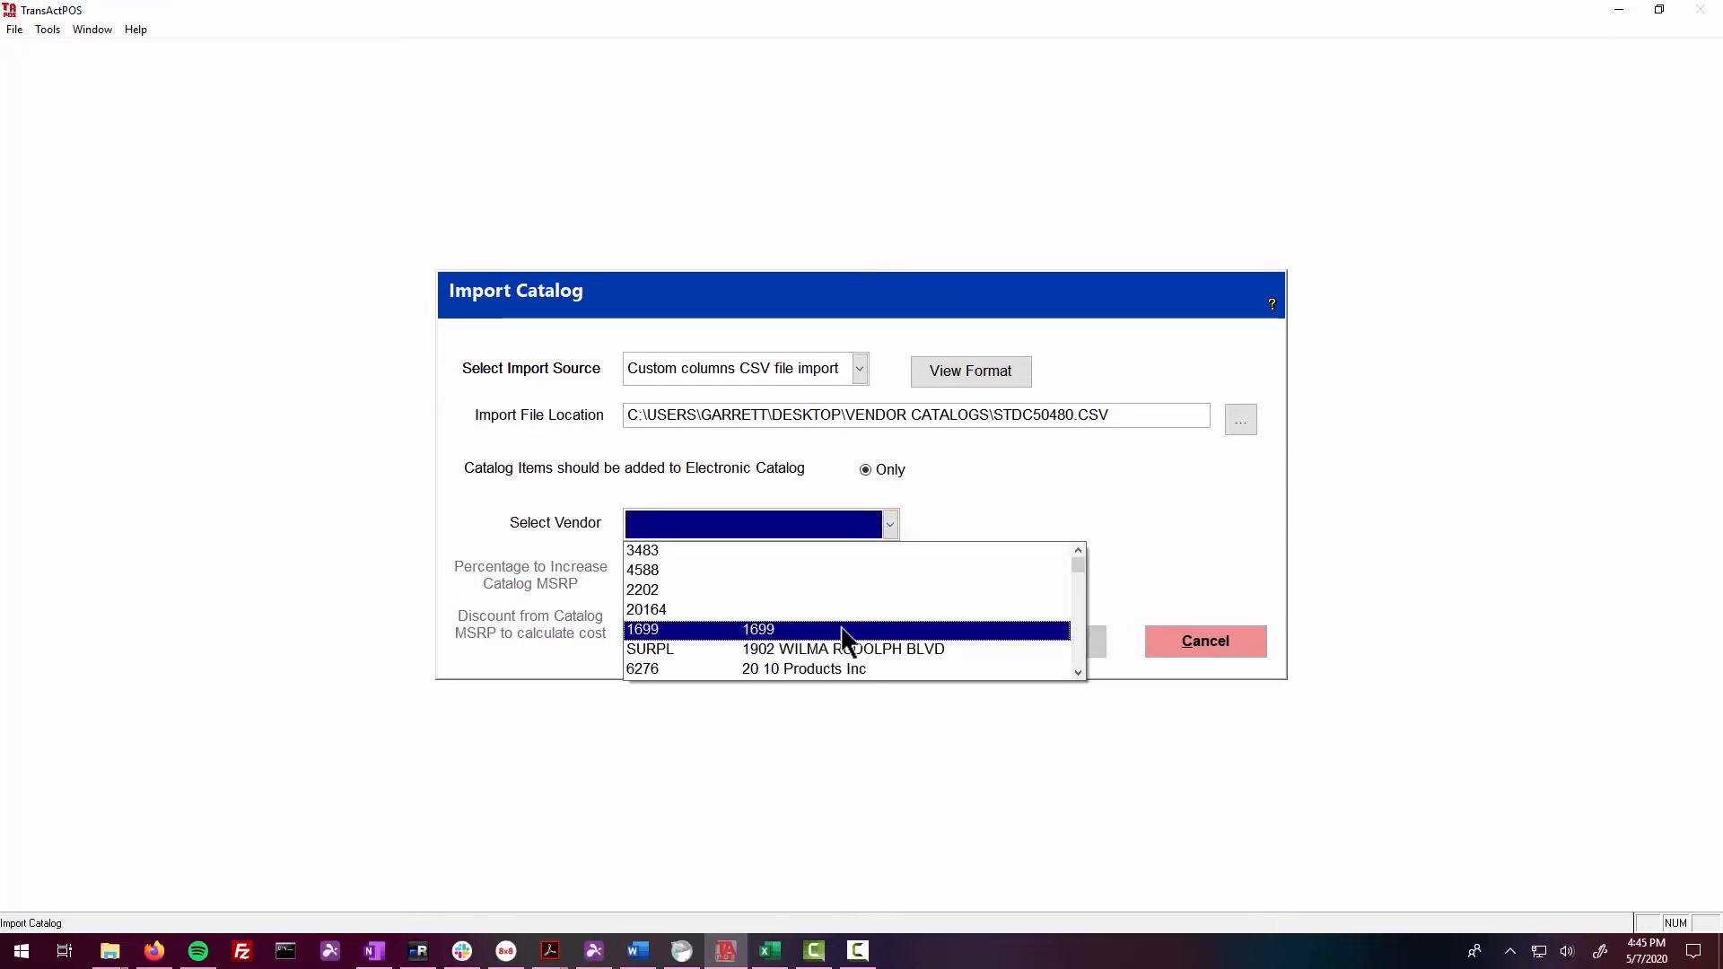
pyautogui.write('brs')
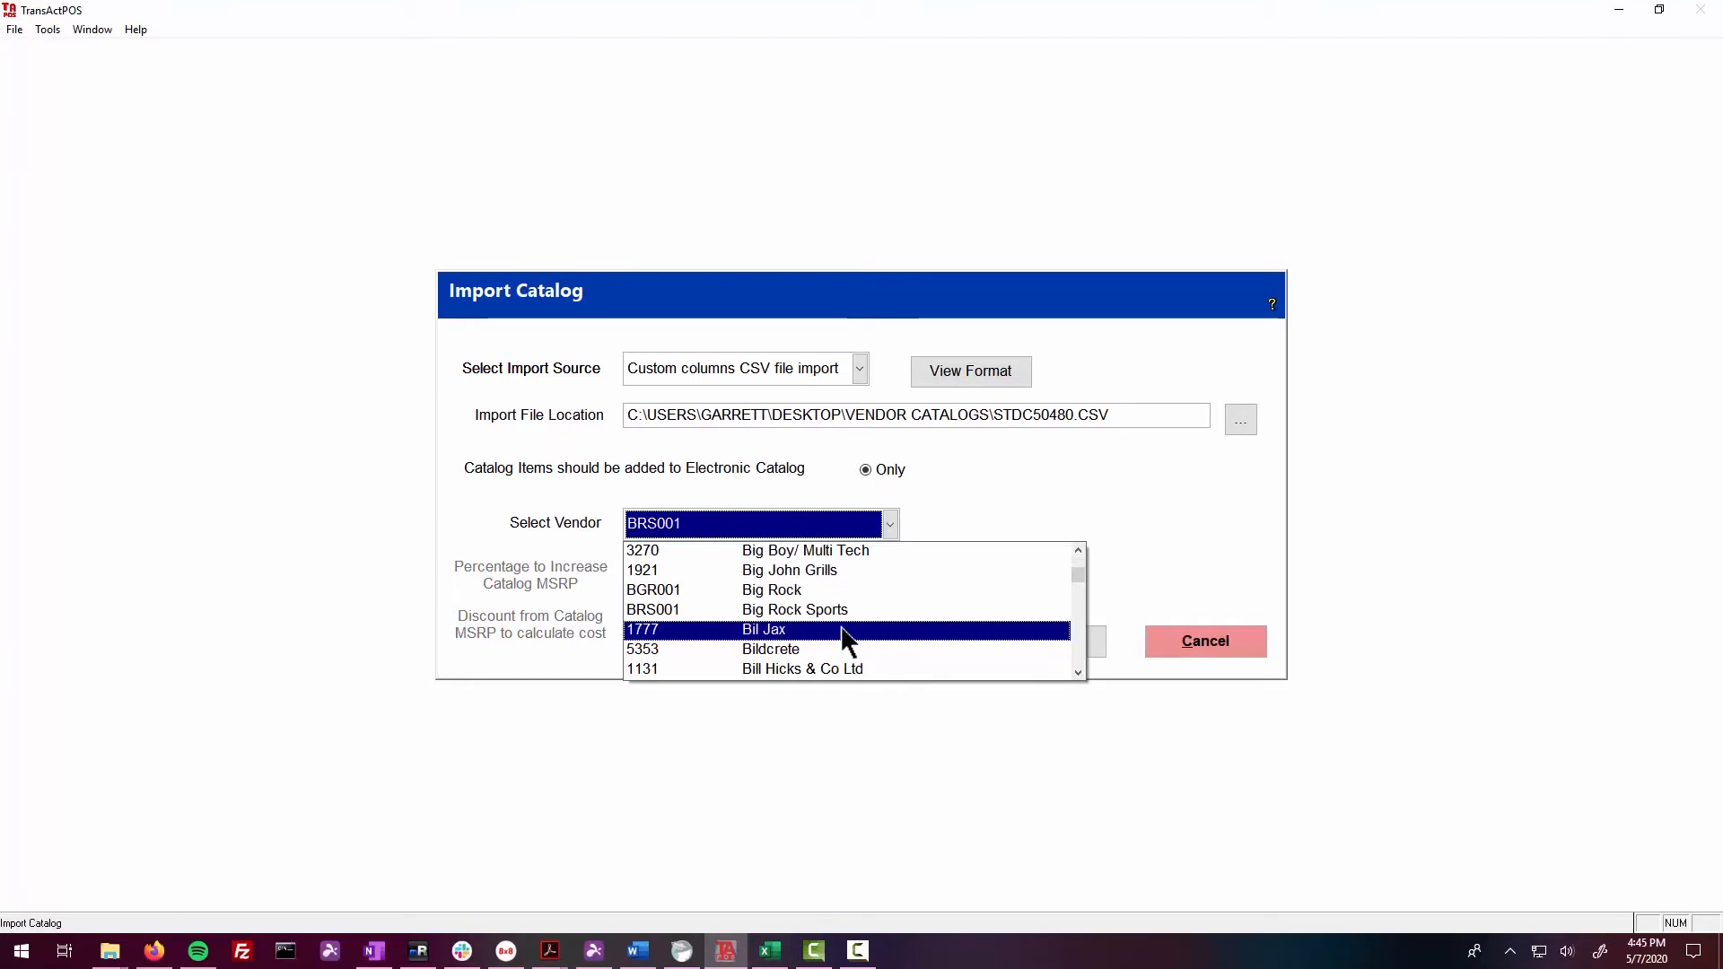
pyautogui.click(786, 611)
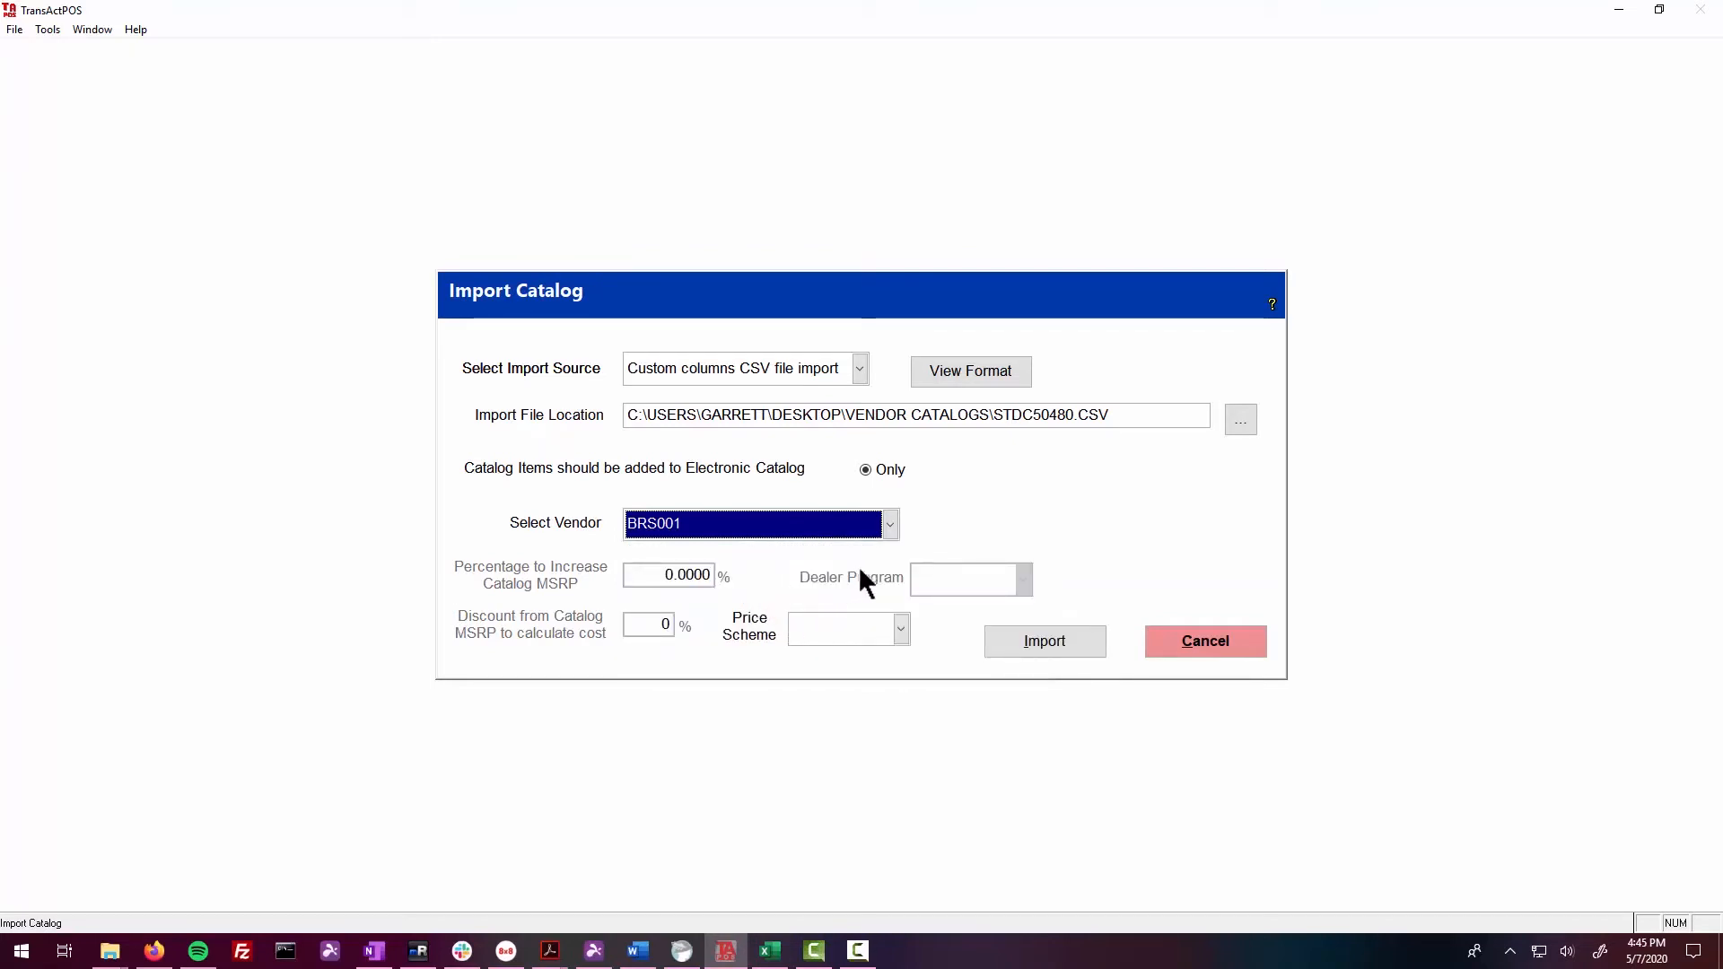
pyautogui.click(1047, 639)
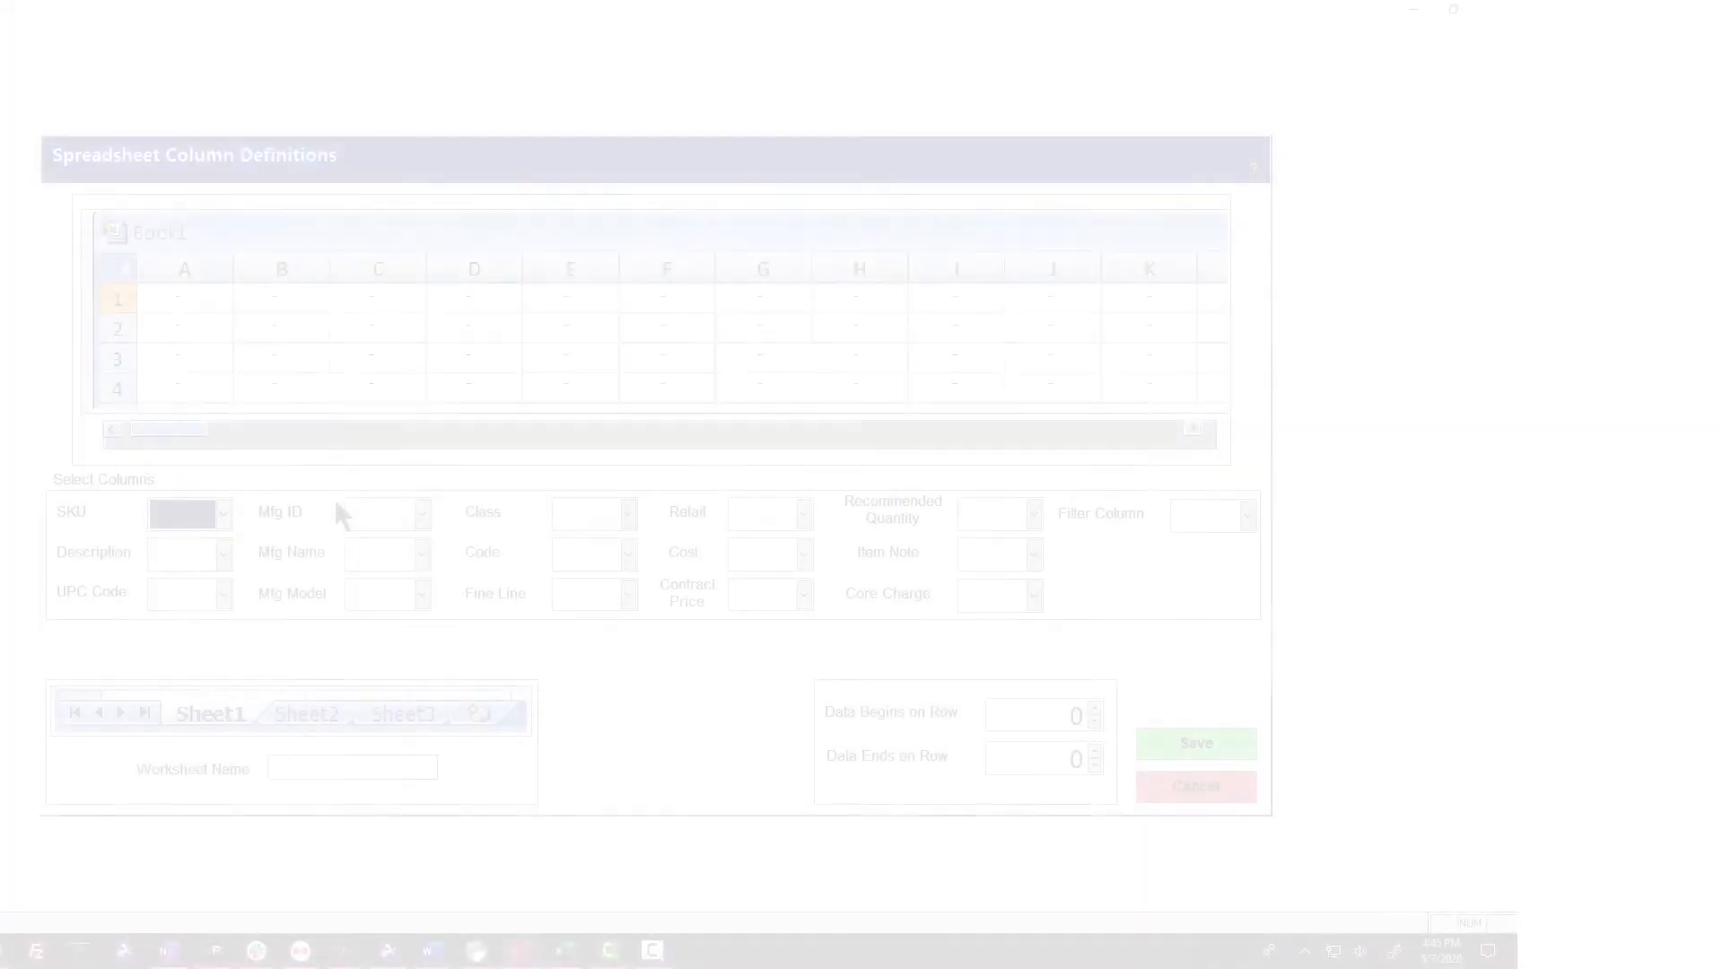
# Step: Assign the SKU to column B and the description to column C
pyautogui.click(223, 515)
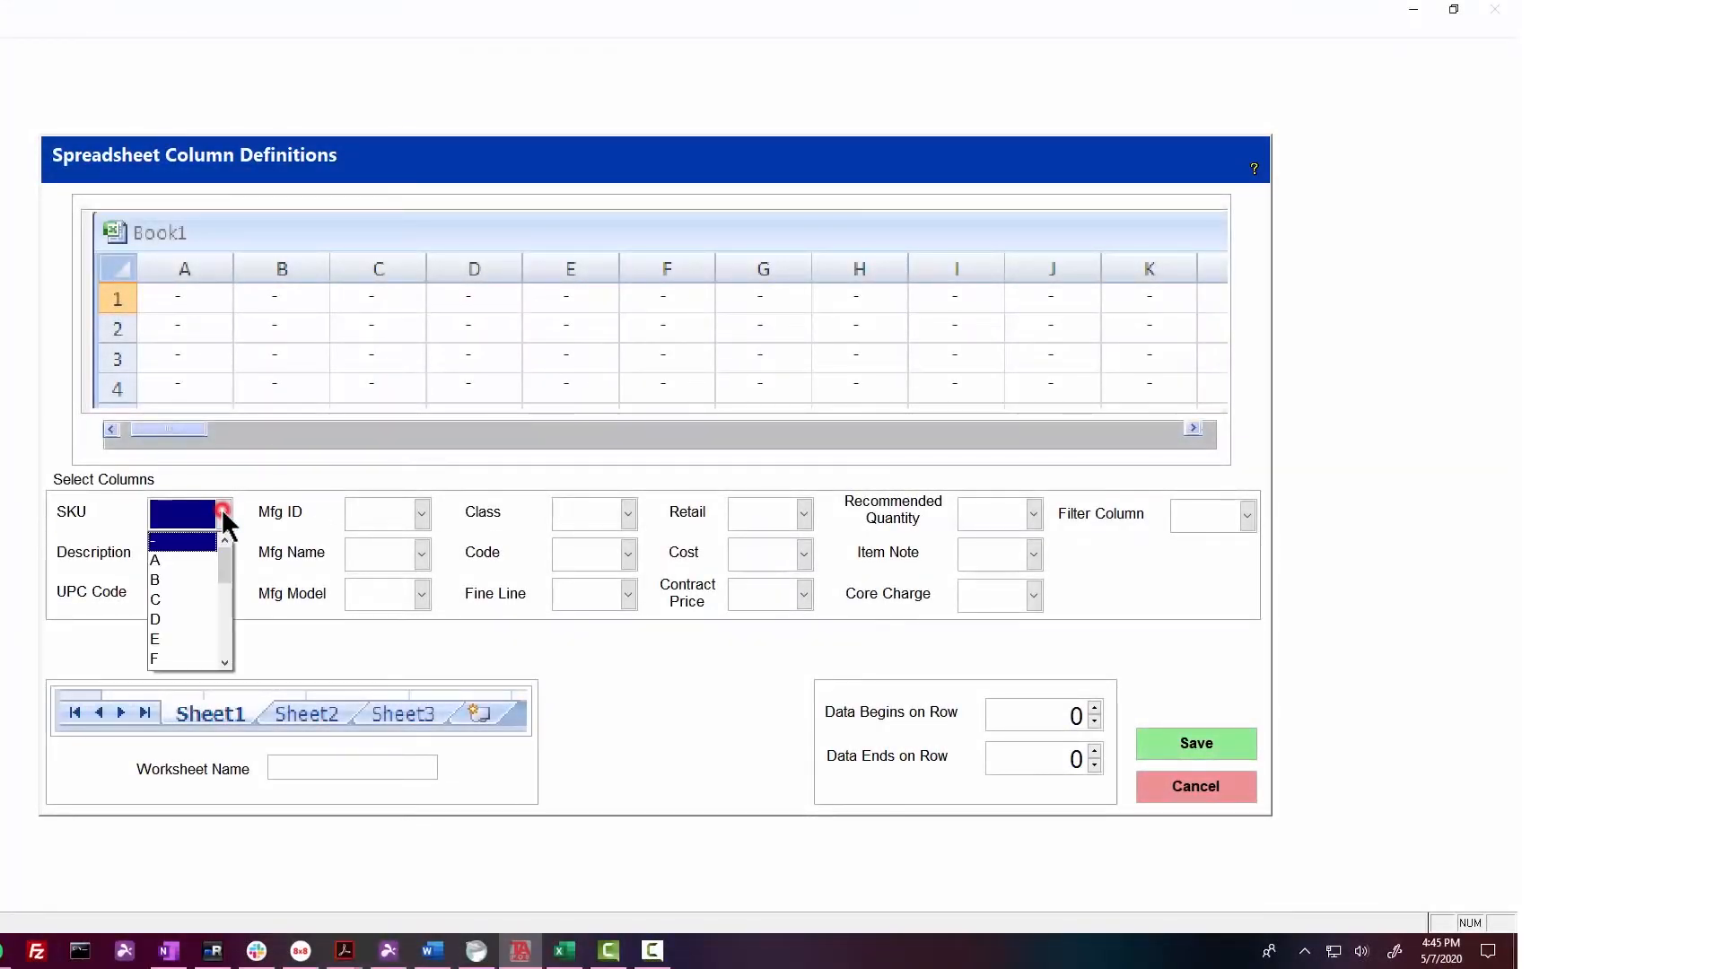
pyautogui.click(183, 579)
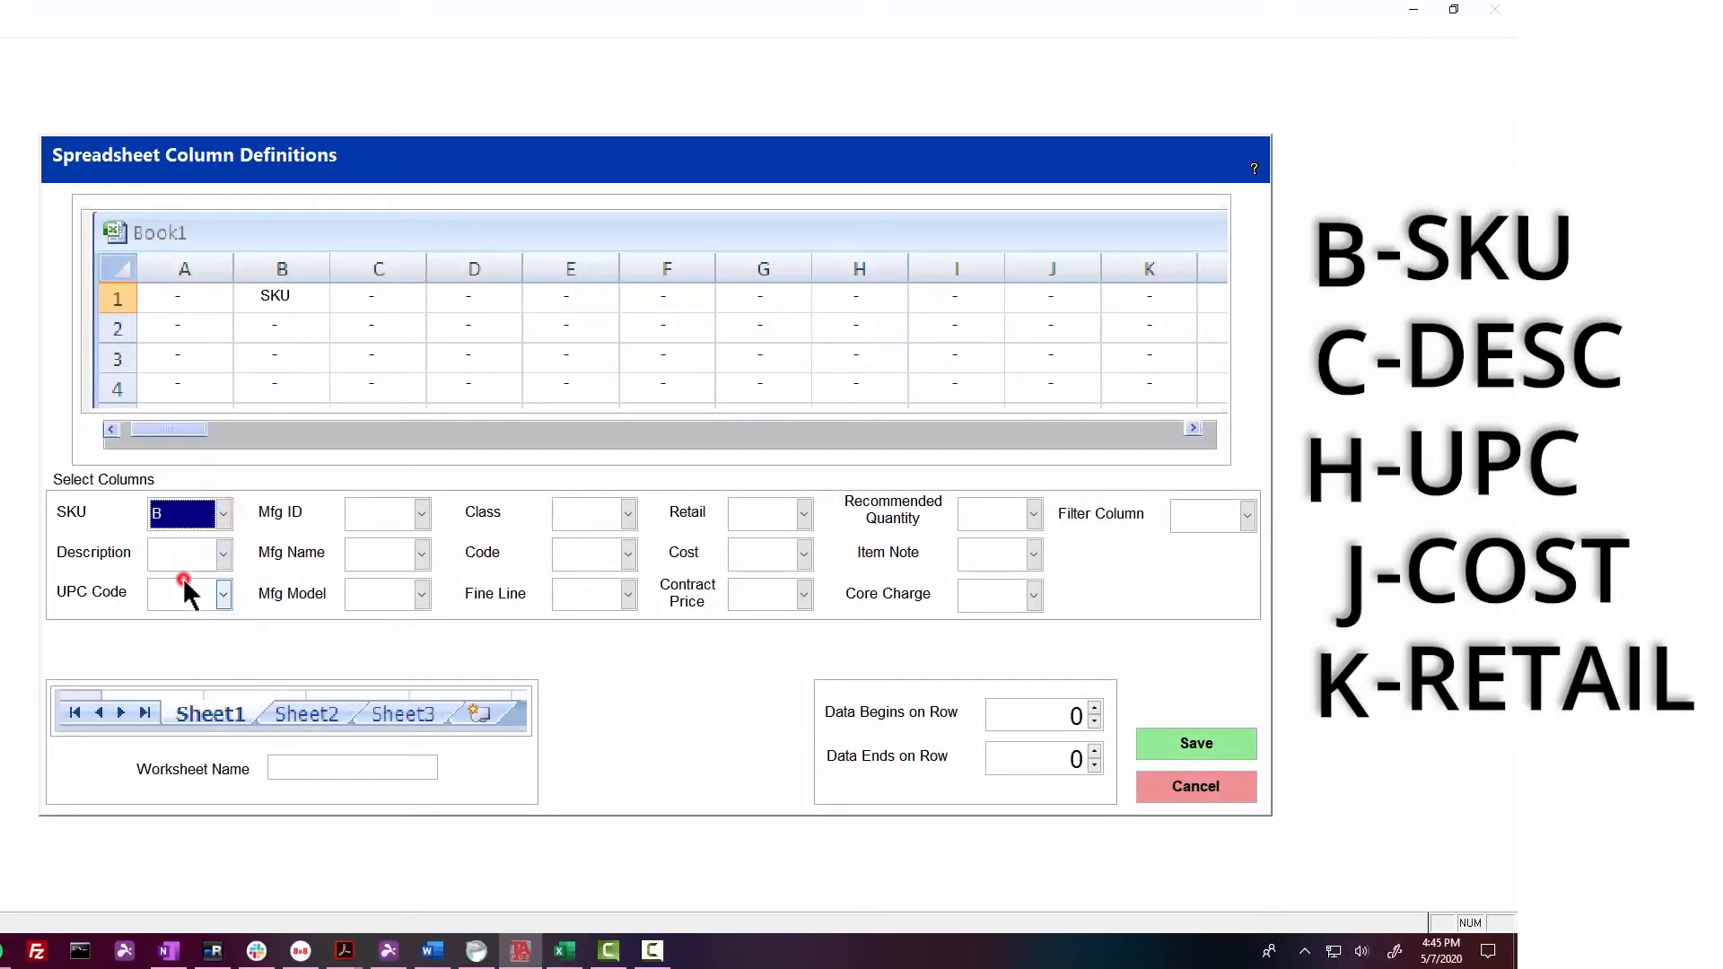
pyautogui.click(222, 553)
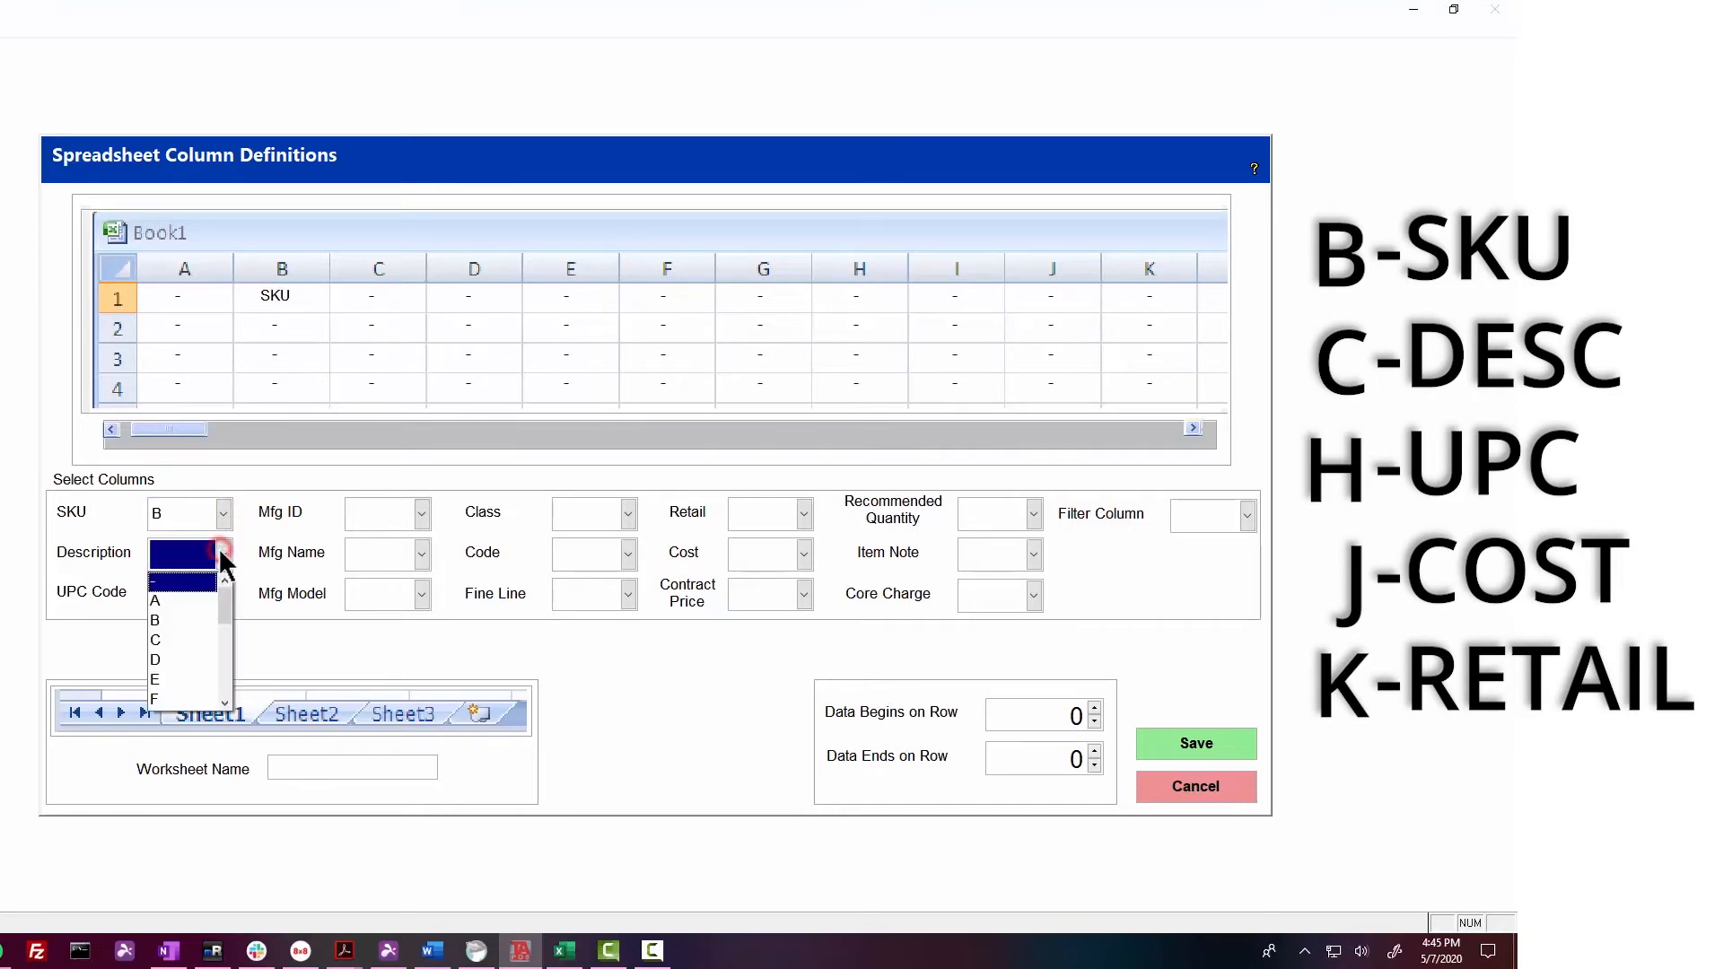
pyautogui.click(183, 641)
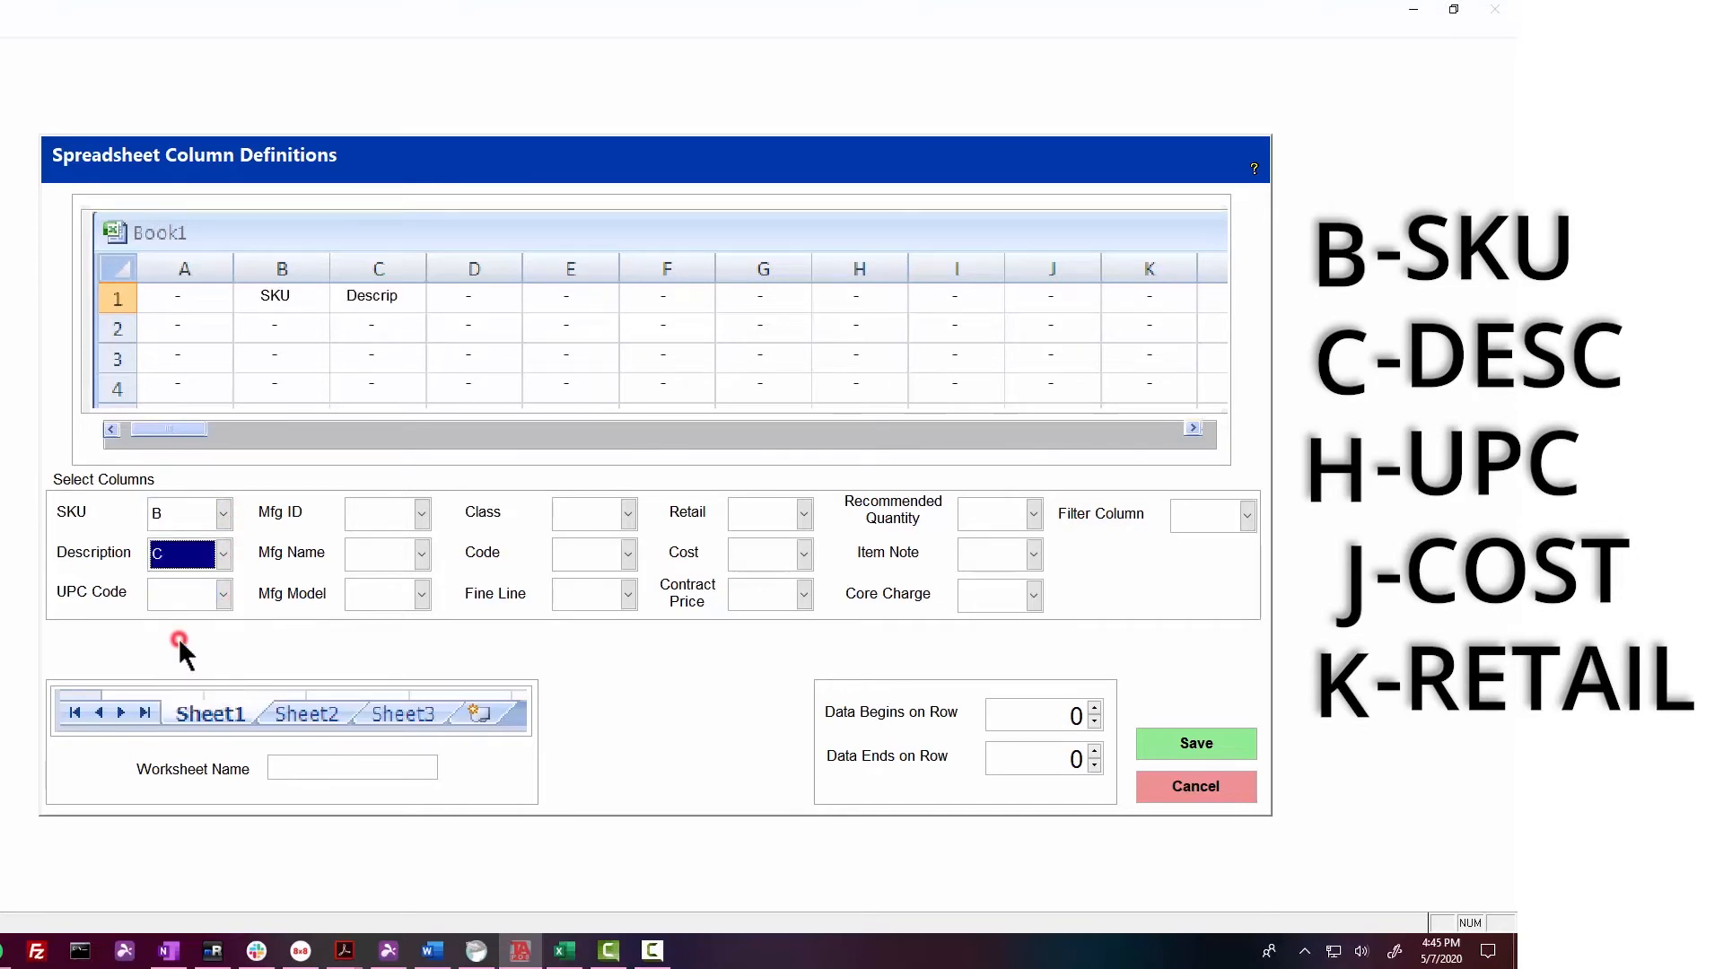
# Step: Assign the UPC code to column H
pyautogui.click(224, 595)
pyautogui.click(223, 740)
pyautogui.click(224, 740)
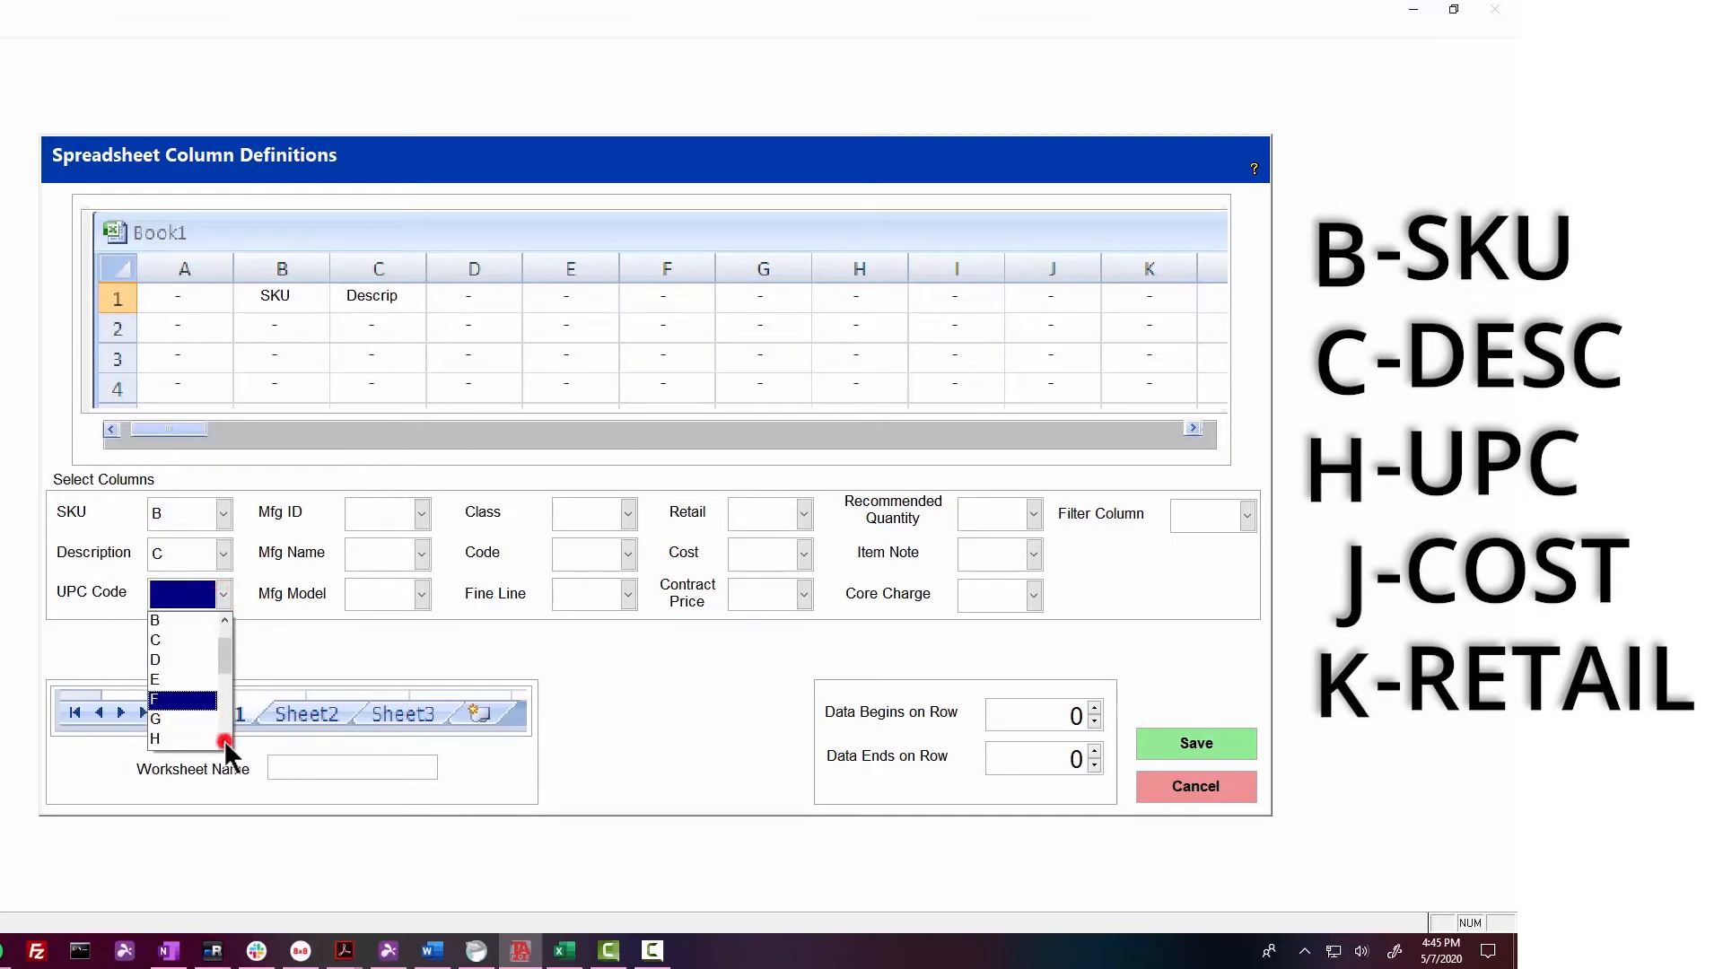
pyautogui.click(224, 740)
pyautogui.click(179, 718)
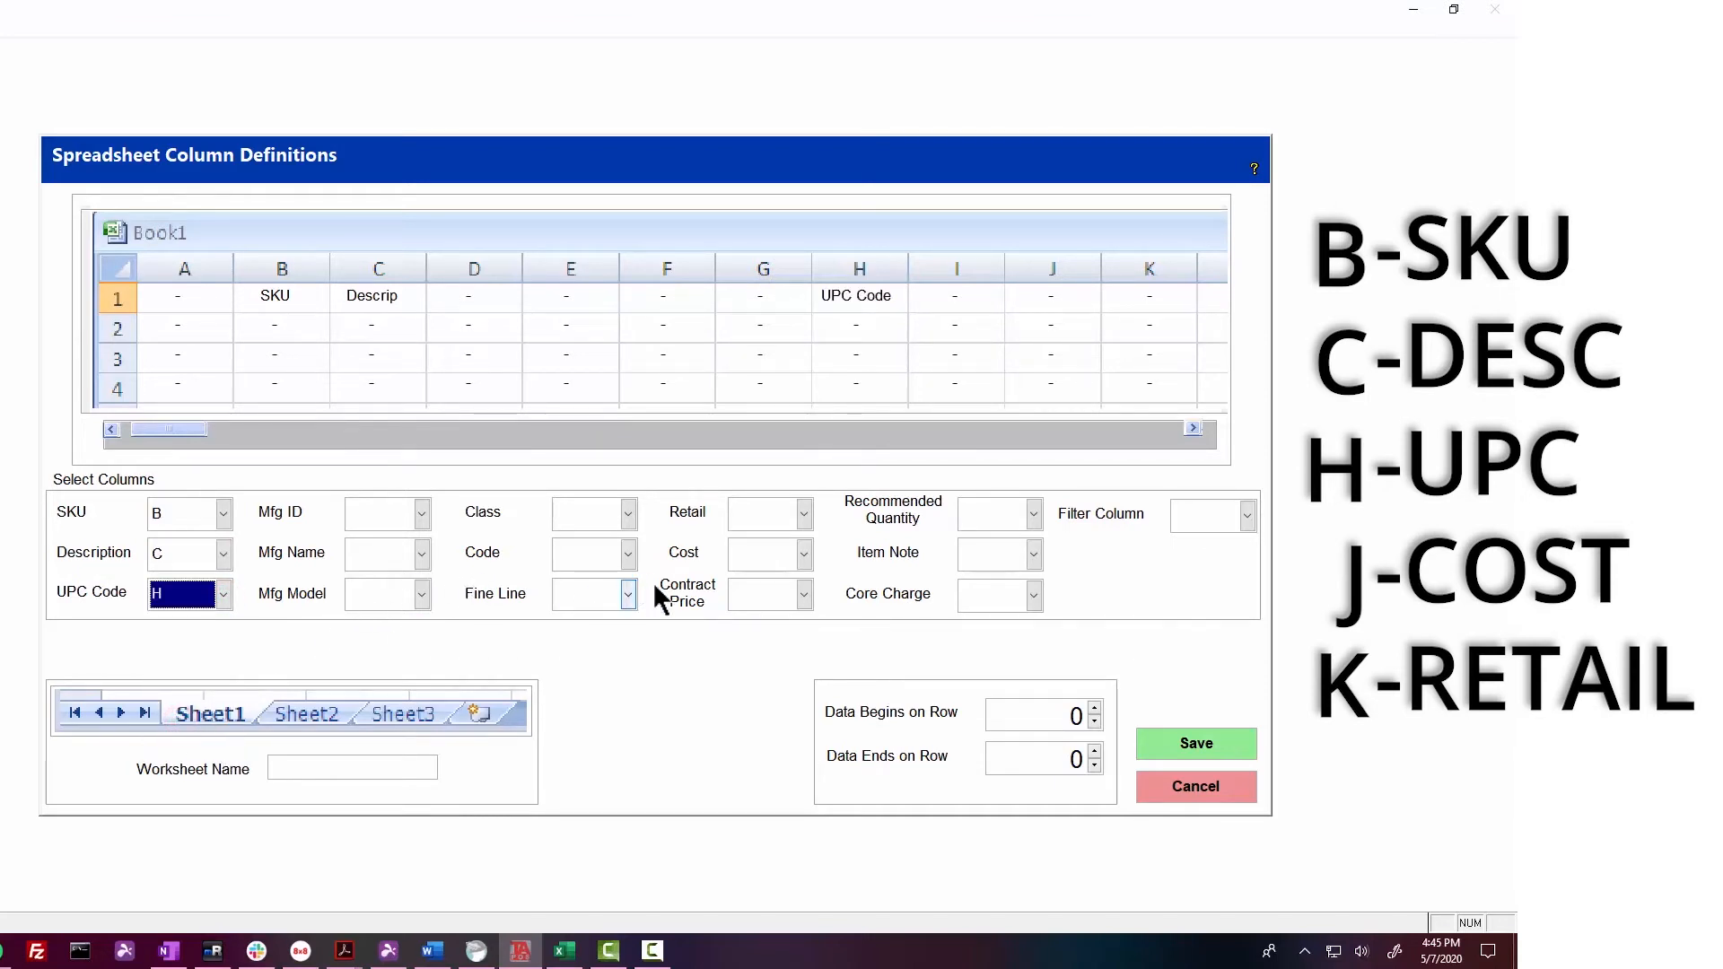
# Step: Assign the cost to column J
pyautogui.click(806, 555)
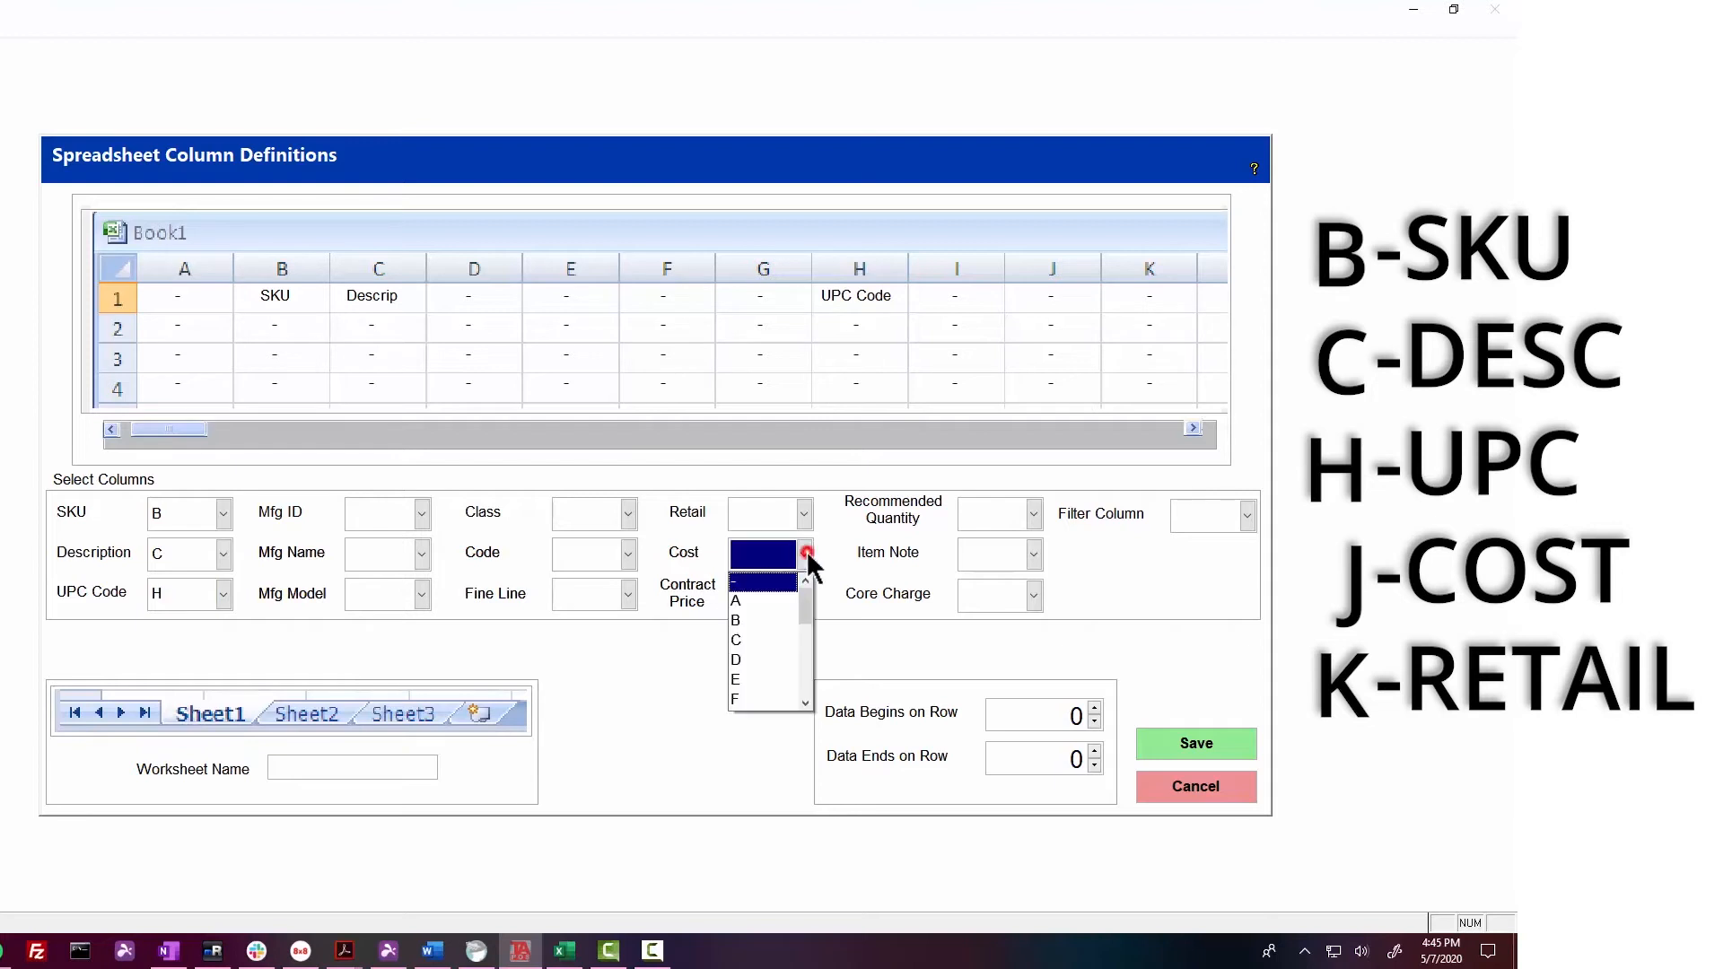
pyautogui.click(805, 703)
pyautogui.click(805, 702)
pyautogui.click(805, 703)
pyautogui.click(805, 702)
pyautogui.click(805, 703)
pyautogui.click(749, 682)
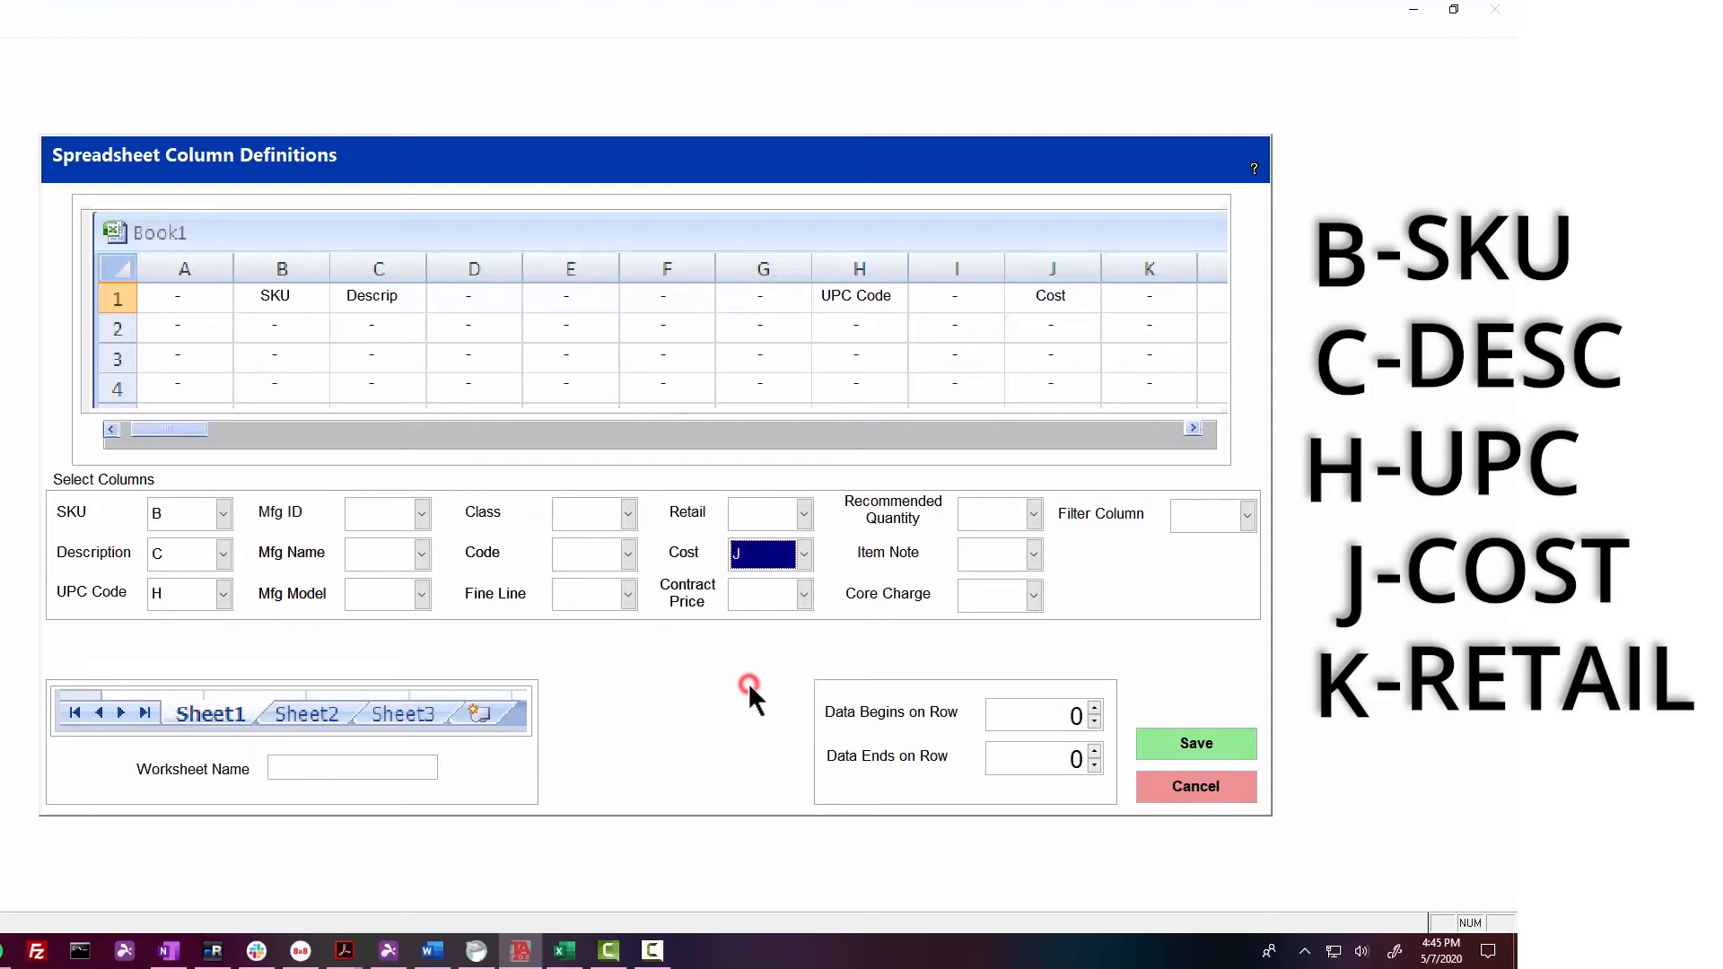
# Step: Assign the retail price to column K
pyautogui.click(803, 517)
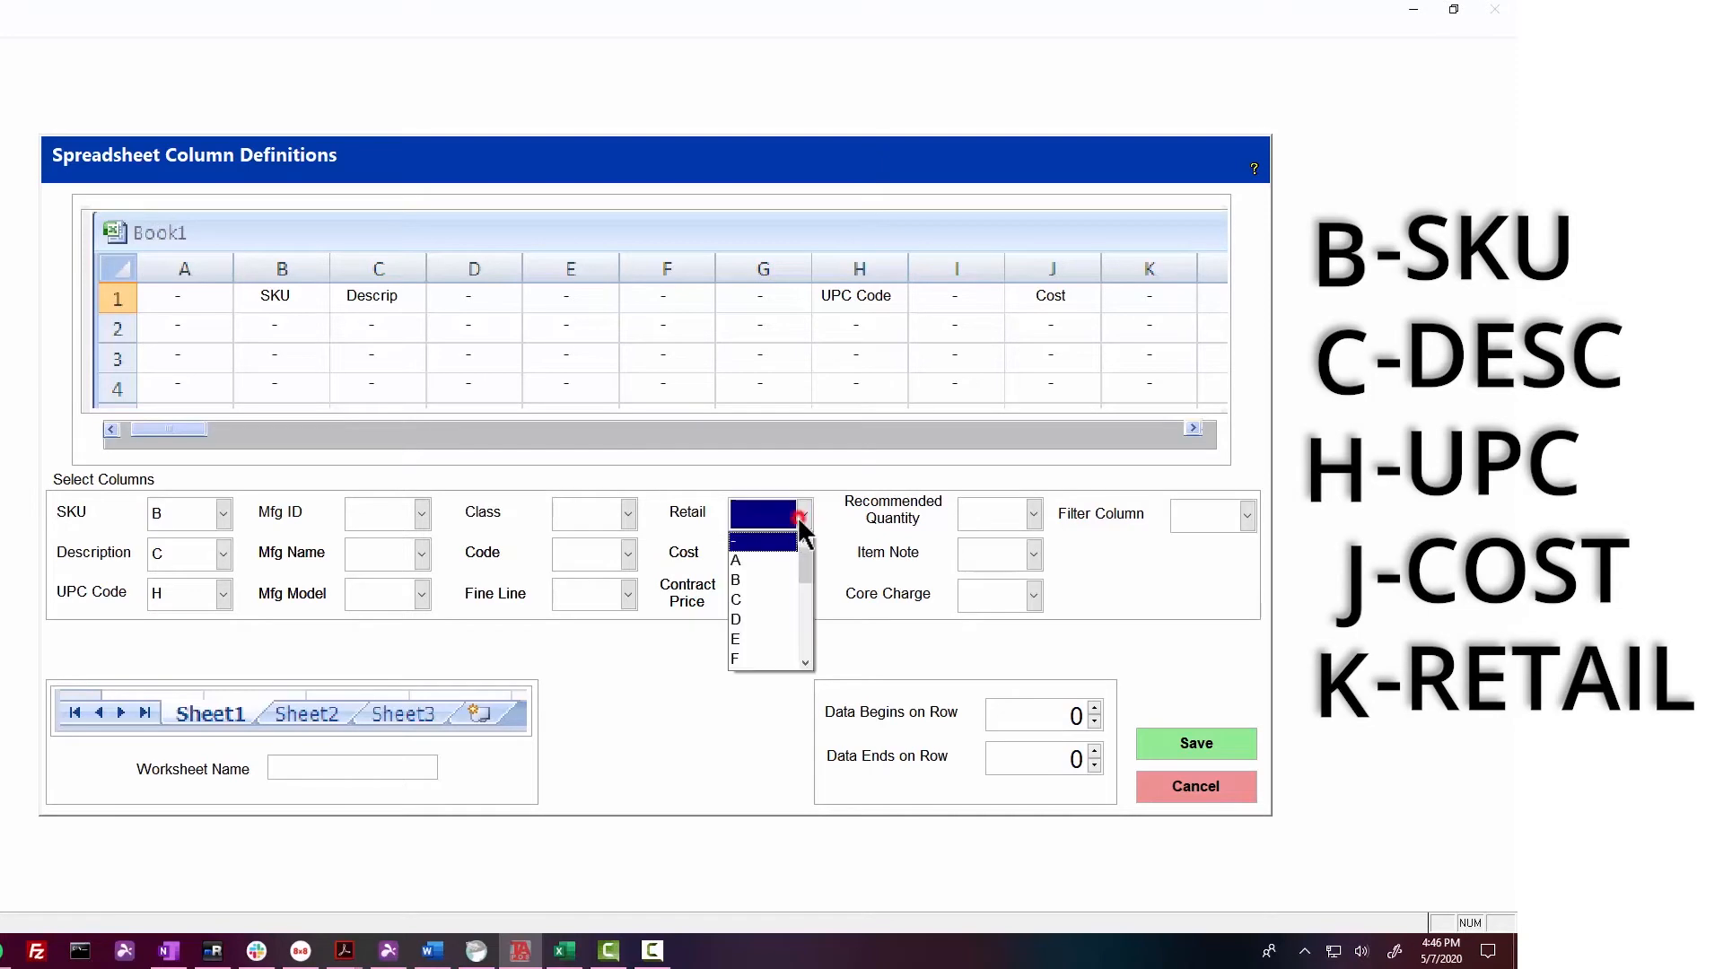
pyautogui.click(806, 661)
pyautogui.click(806, 661)
pyautogui.click(806, 662)
pyautogui.click(806, 661)
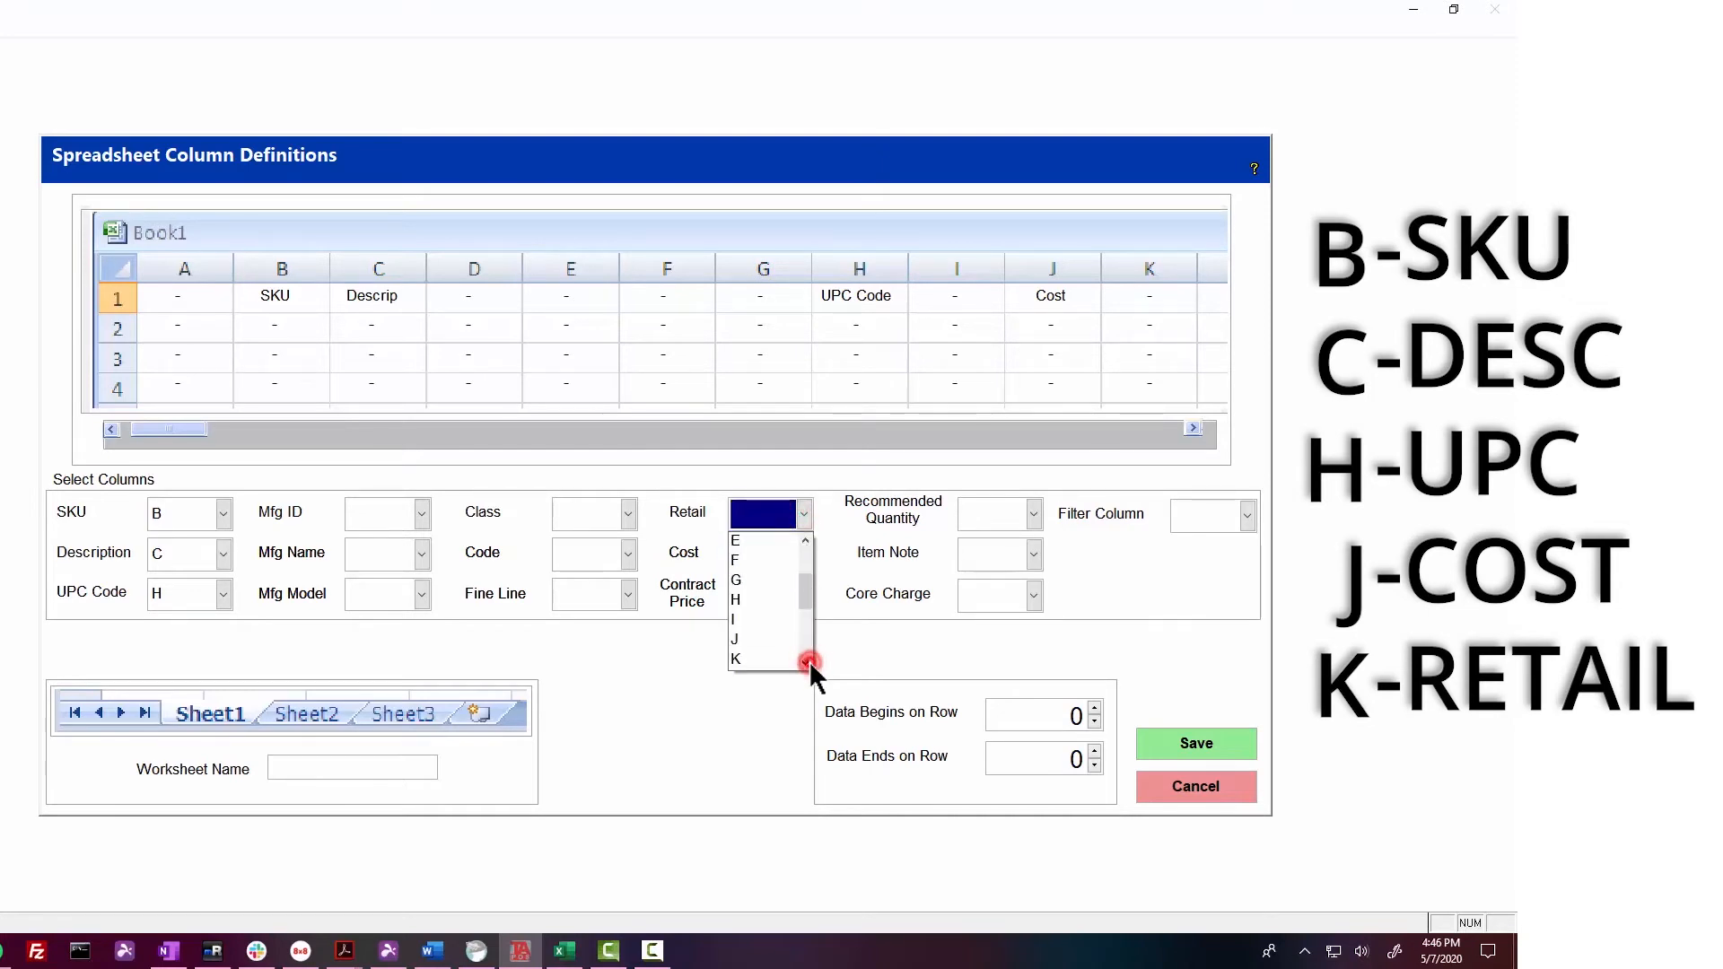
pyautogui.click(807, 661)
pyautogui.click(806, 661)
pyautogui.click(745, 639)
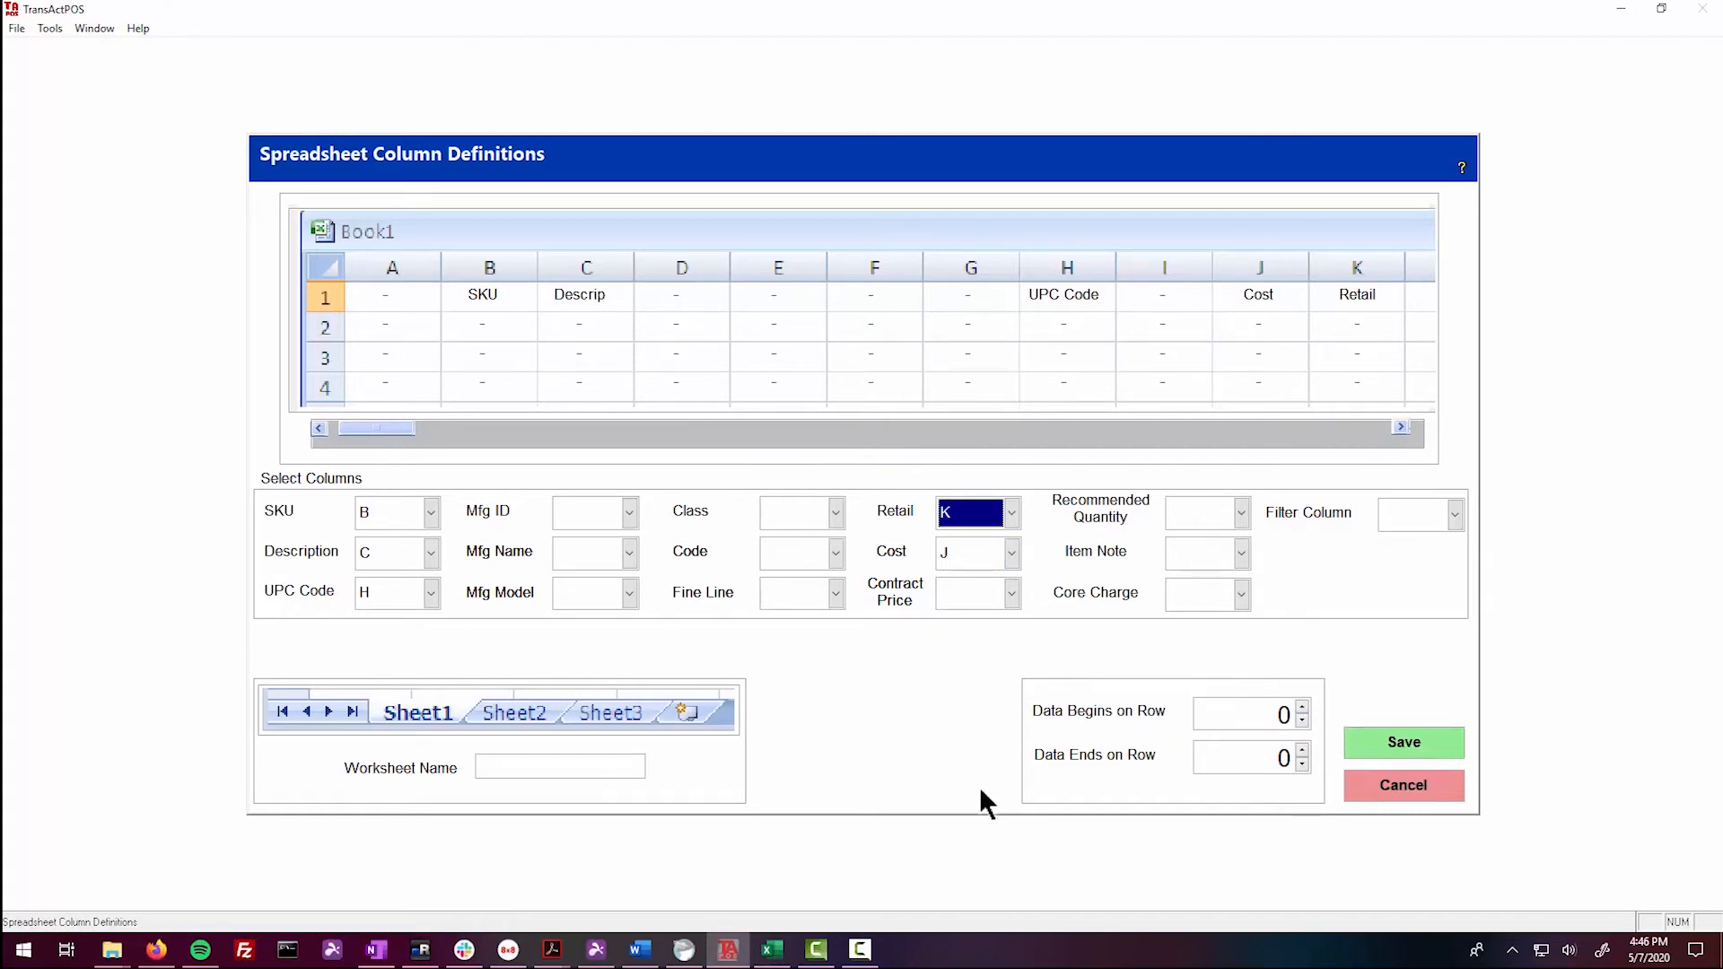
# Step: Switch to the stdC50480.csv sheet in Excel and check at which row the item data ends
pyautogui.click(774, 949)
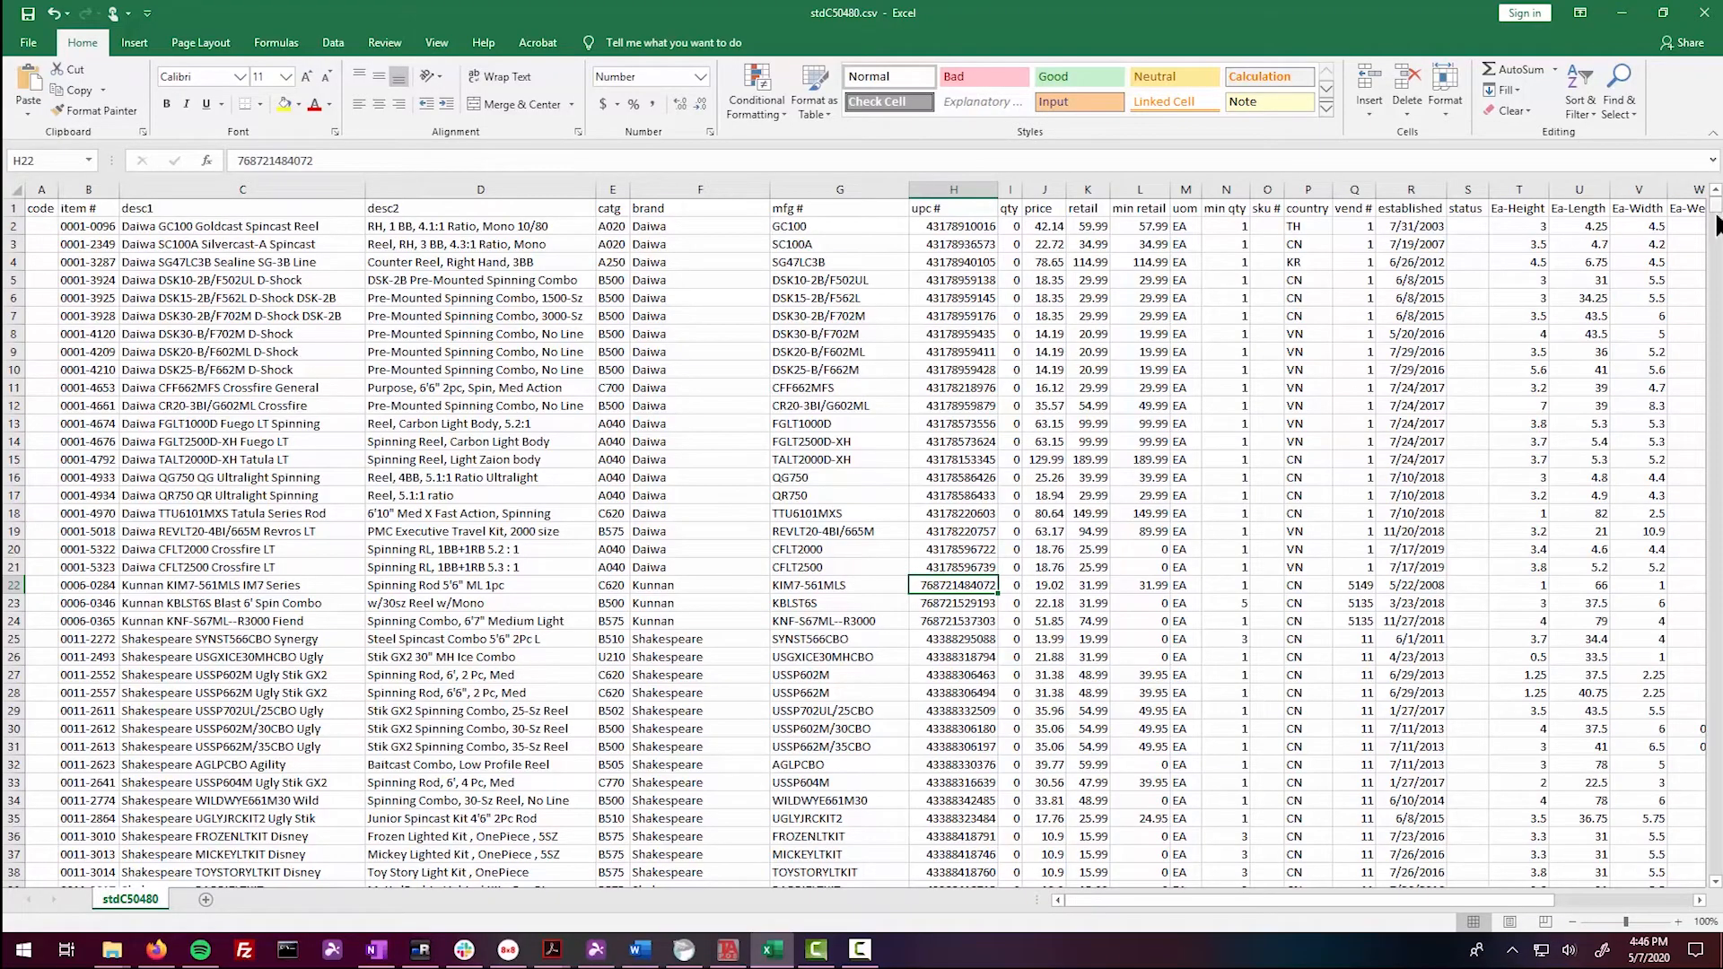
pyautogui.moveTo(1716, 220); pyautogui.dragTo(1716, 878)
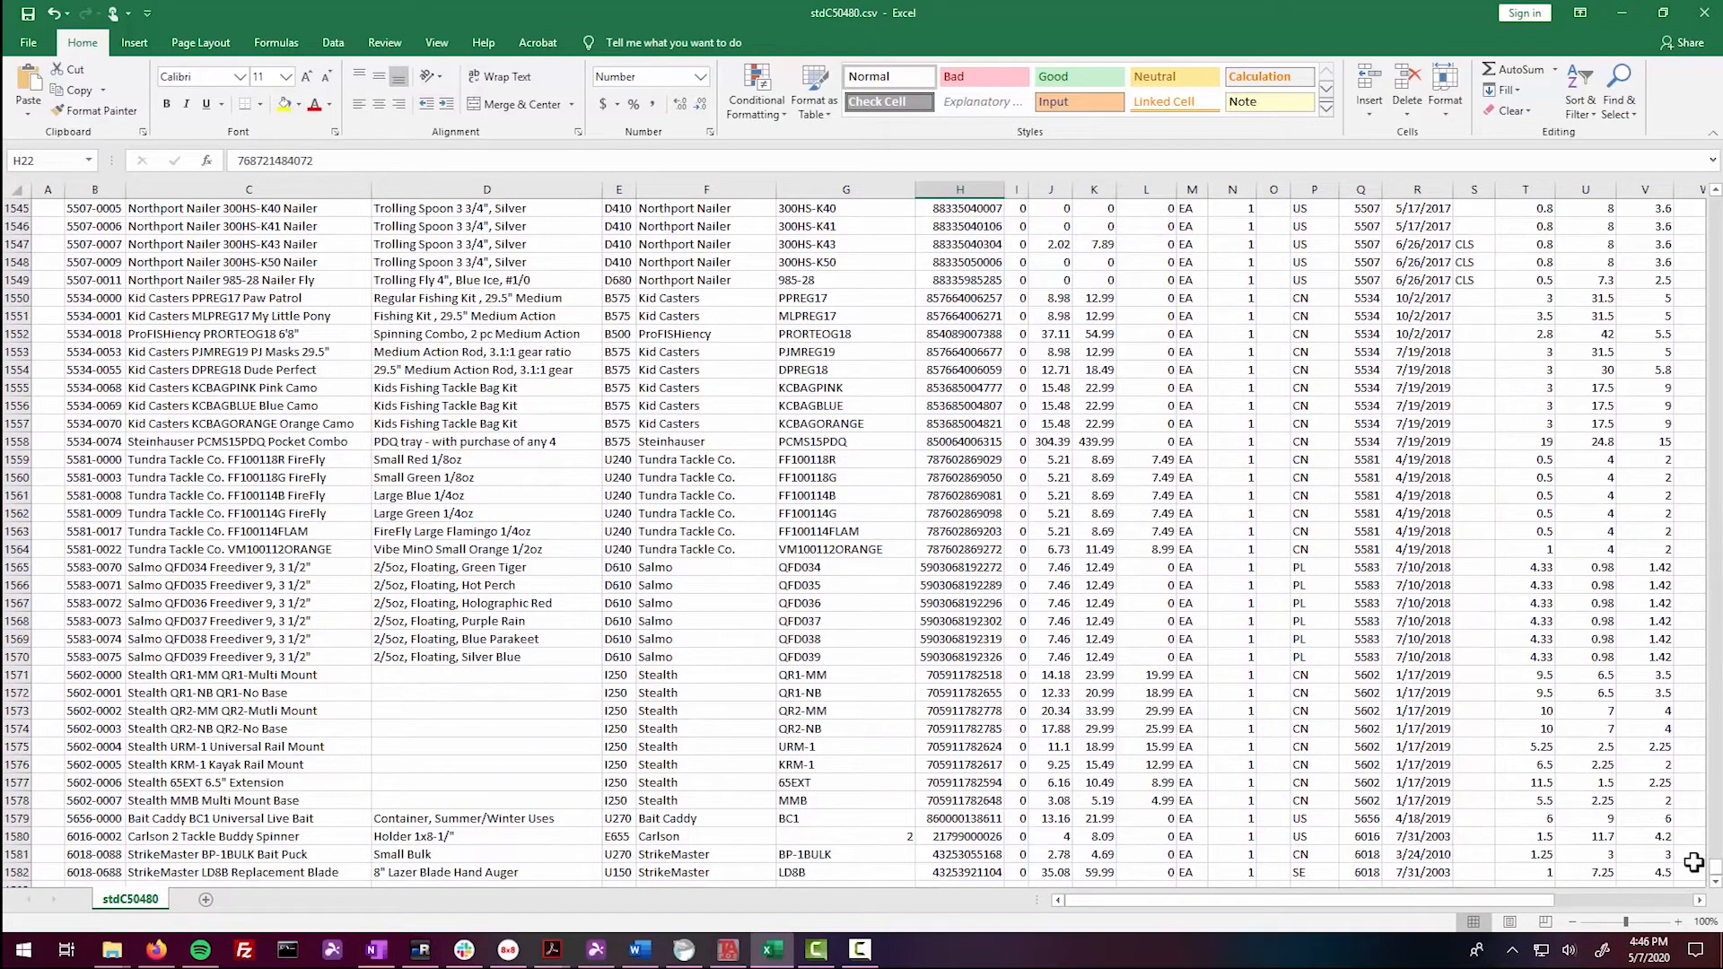
pyautogui.scroll(-3, 1715, 882)
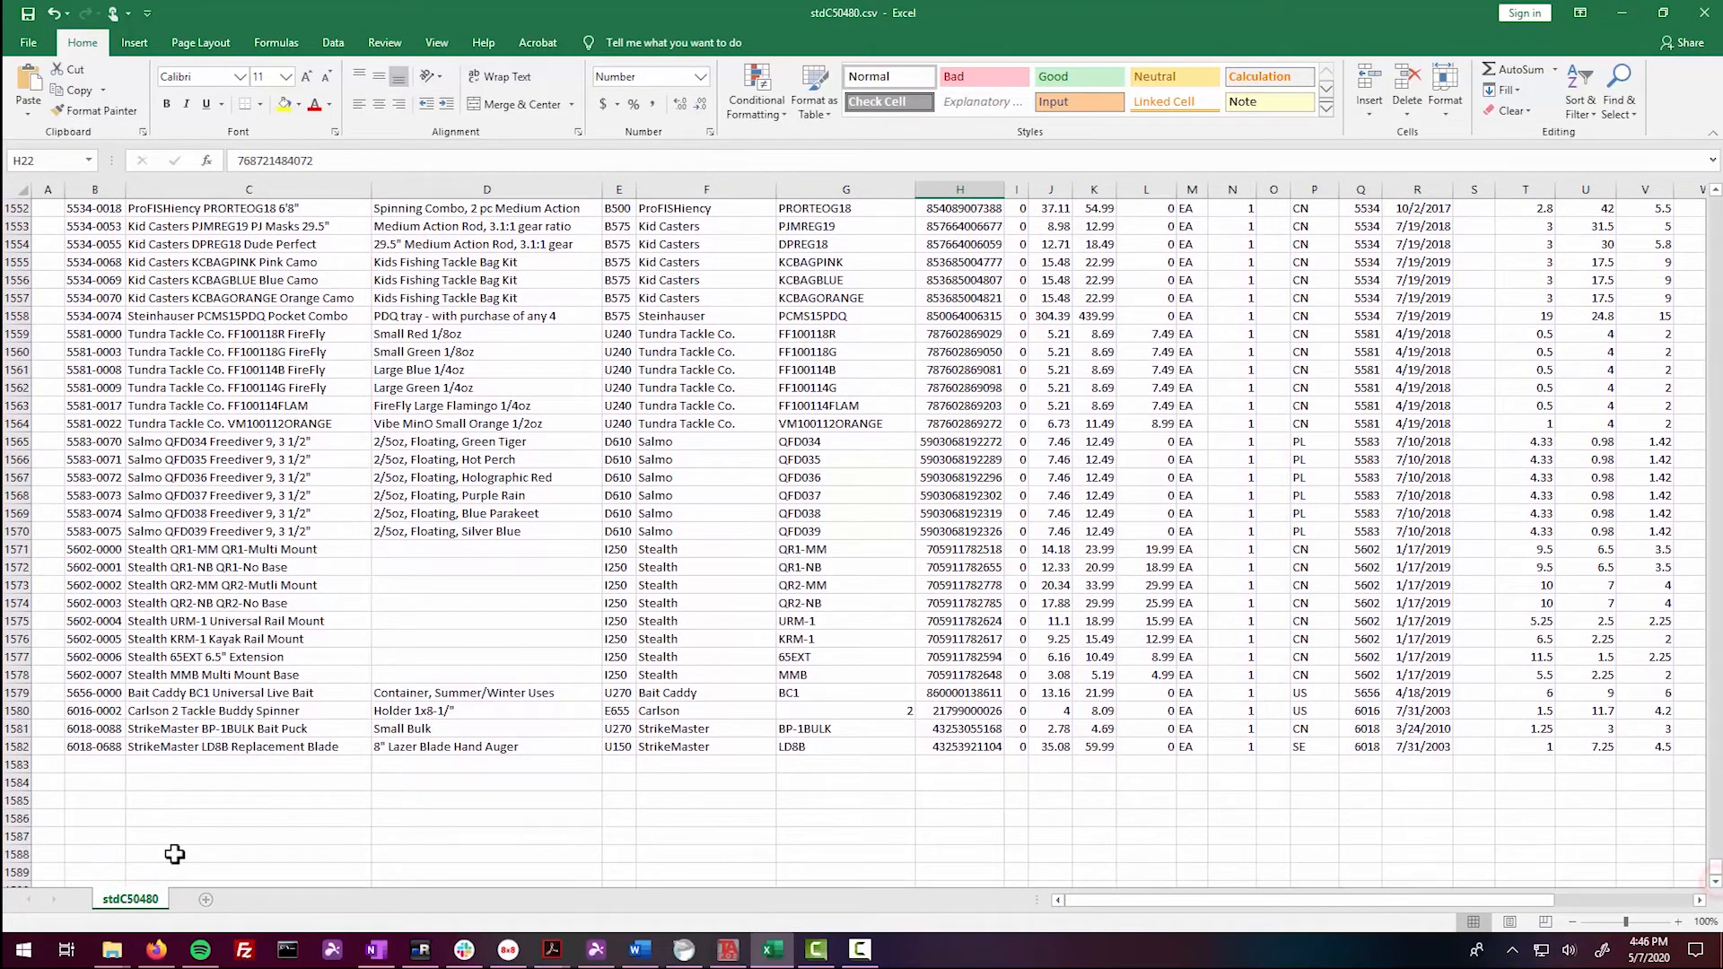
# Step: Switch to TransActPOS, set the data to begin on row 2 and end on row 1584, and save the column definitions
pyautogui.click(18, 782)
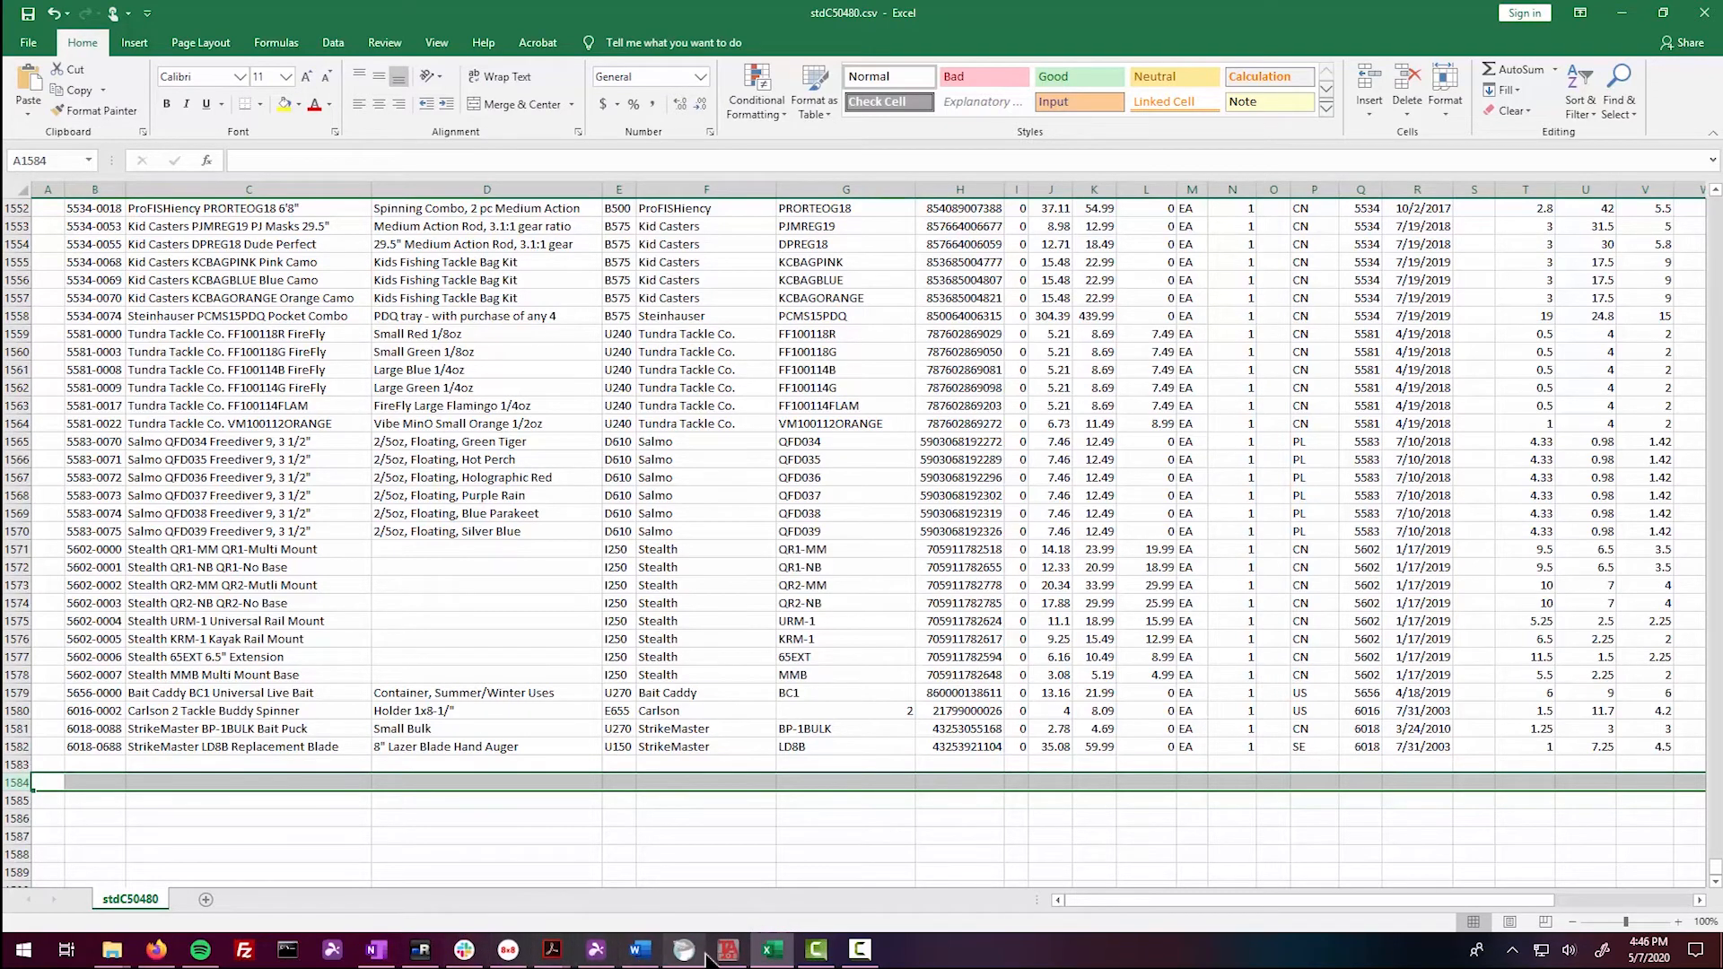
pyautogui.click(732, 951)
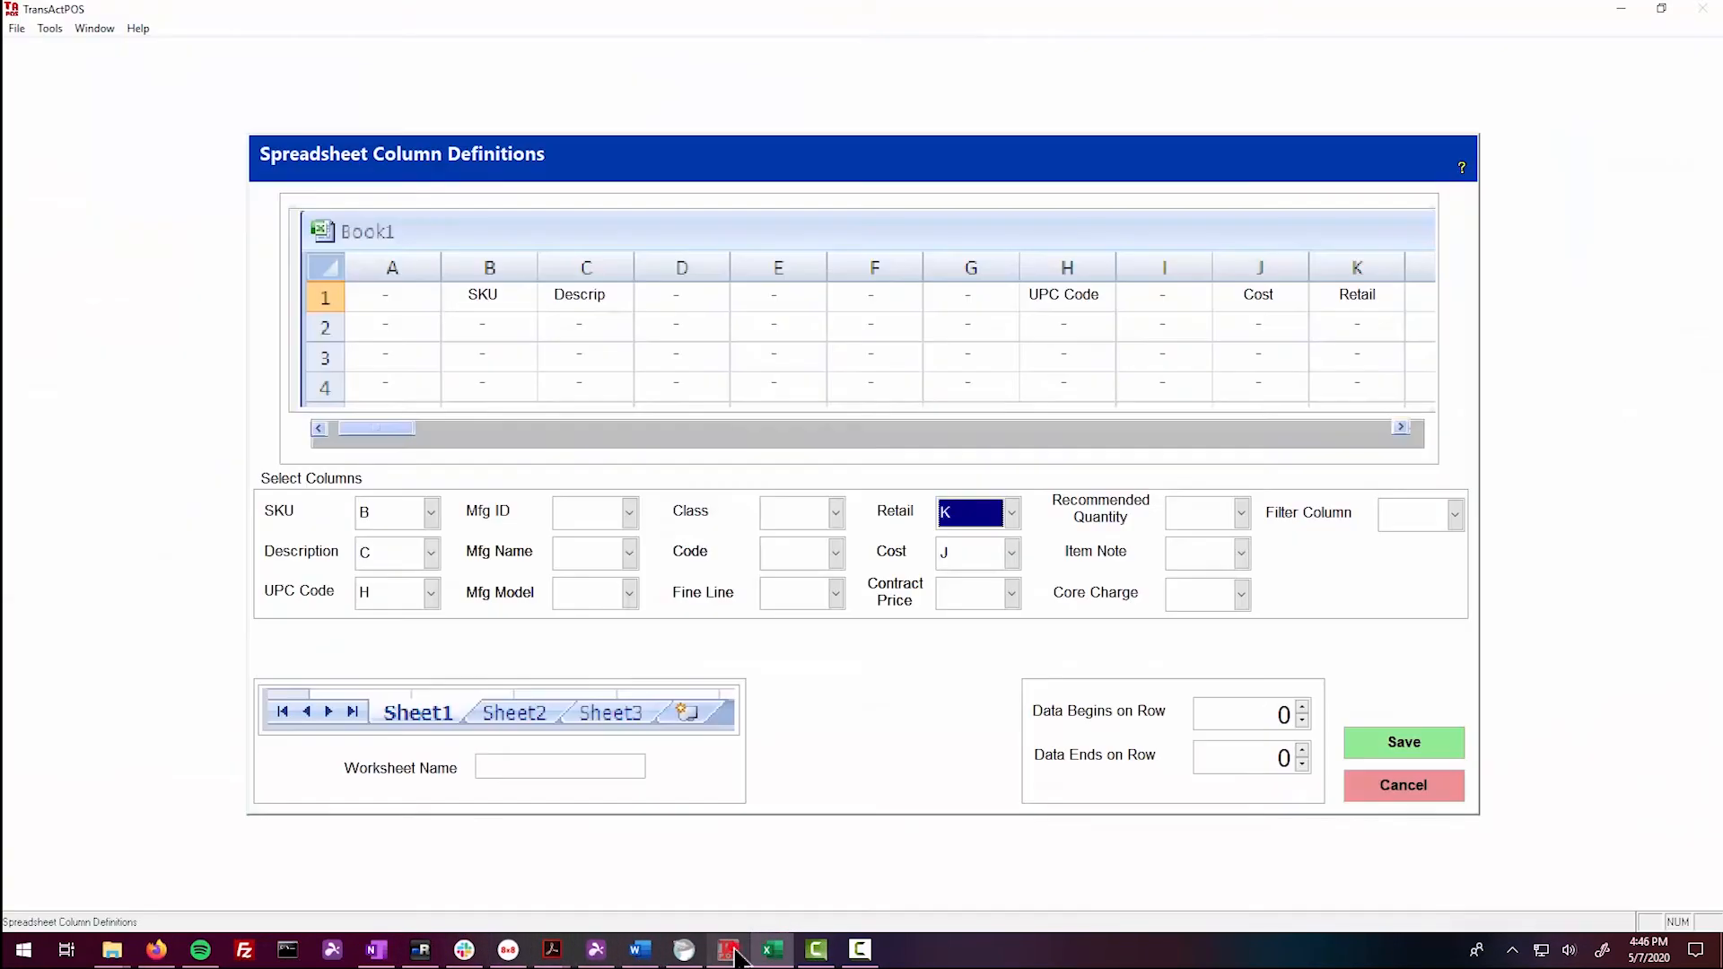
pyautogui.click(1302, 708)
pyautogui.click(1302, 708)
pyautogui.click(1209, 764)
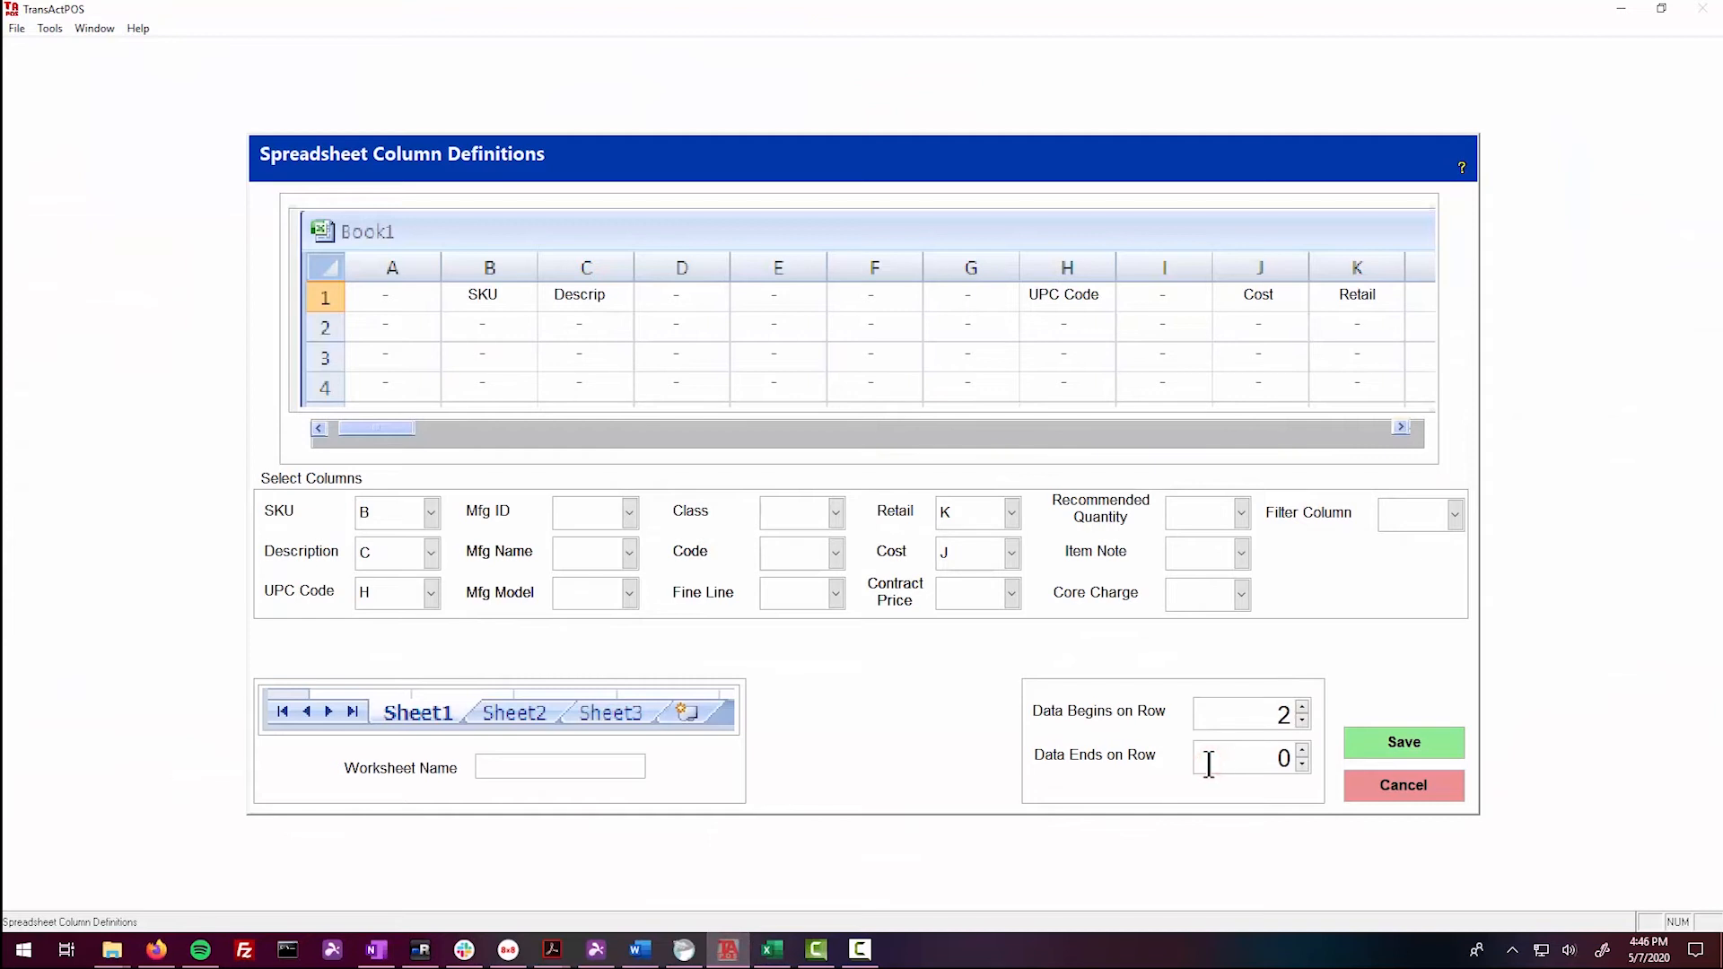
pyautogui.write('1584')
pyautogui.press('Tab')
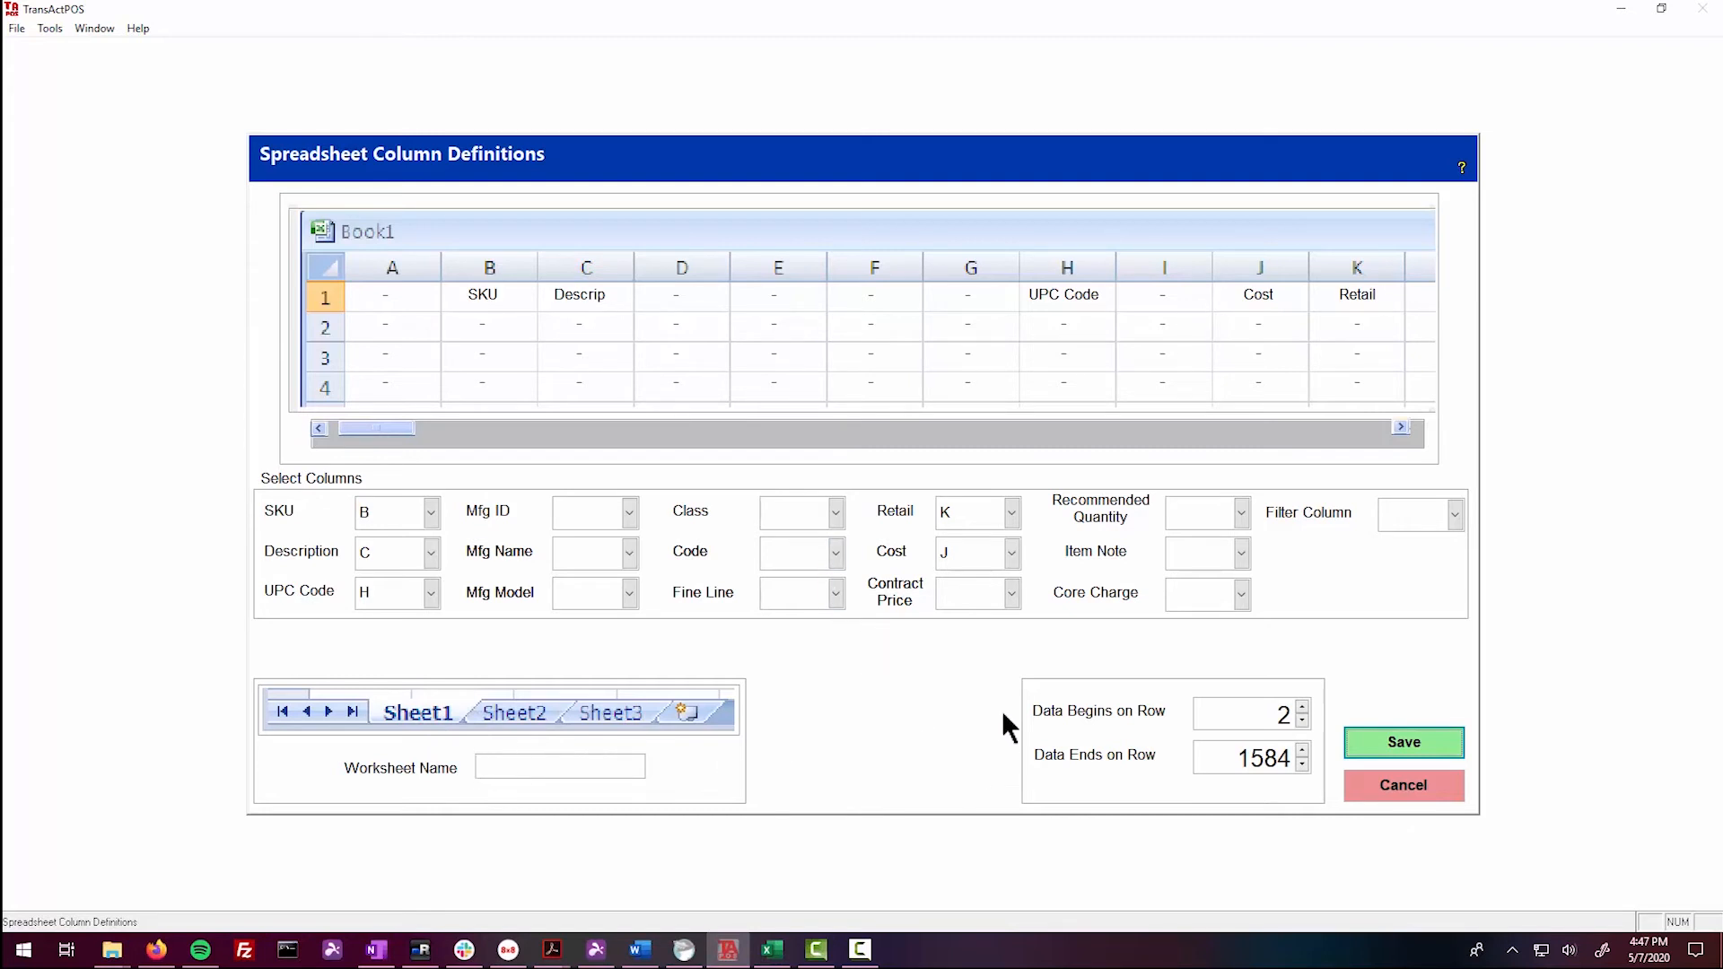
pyautogui.click(1373, 739)
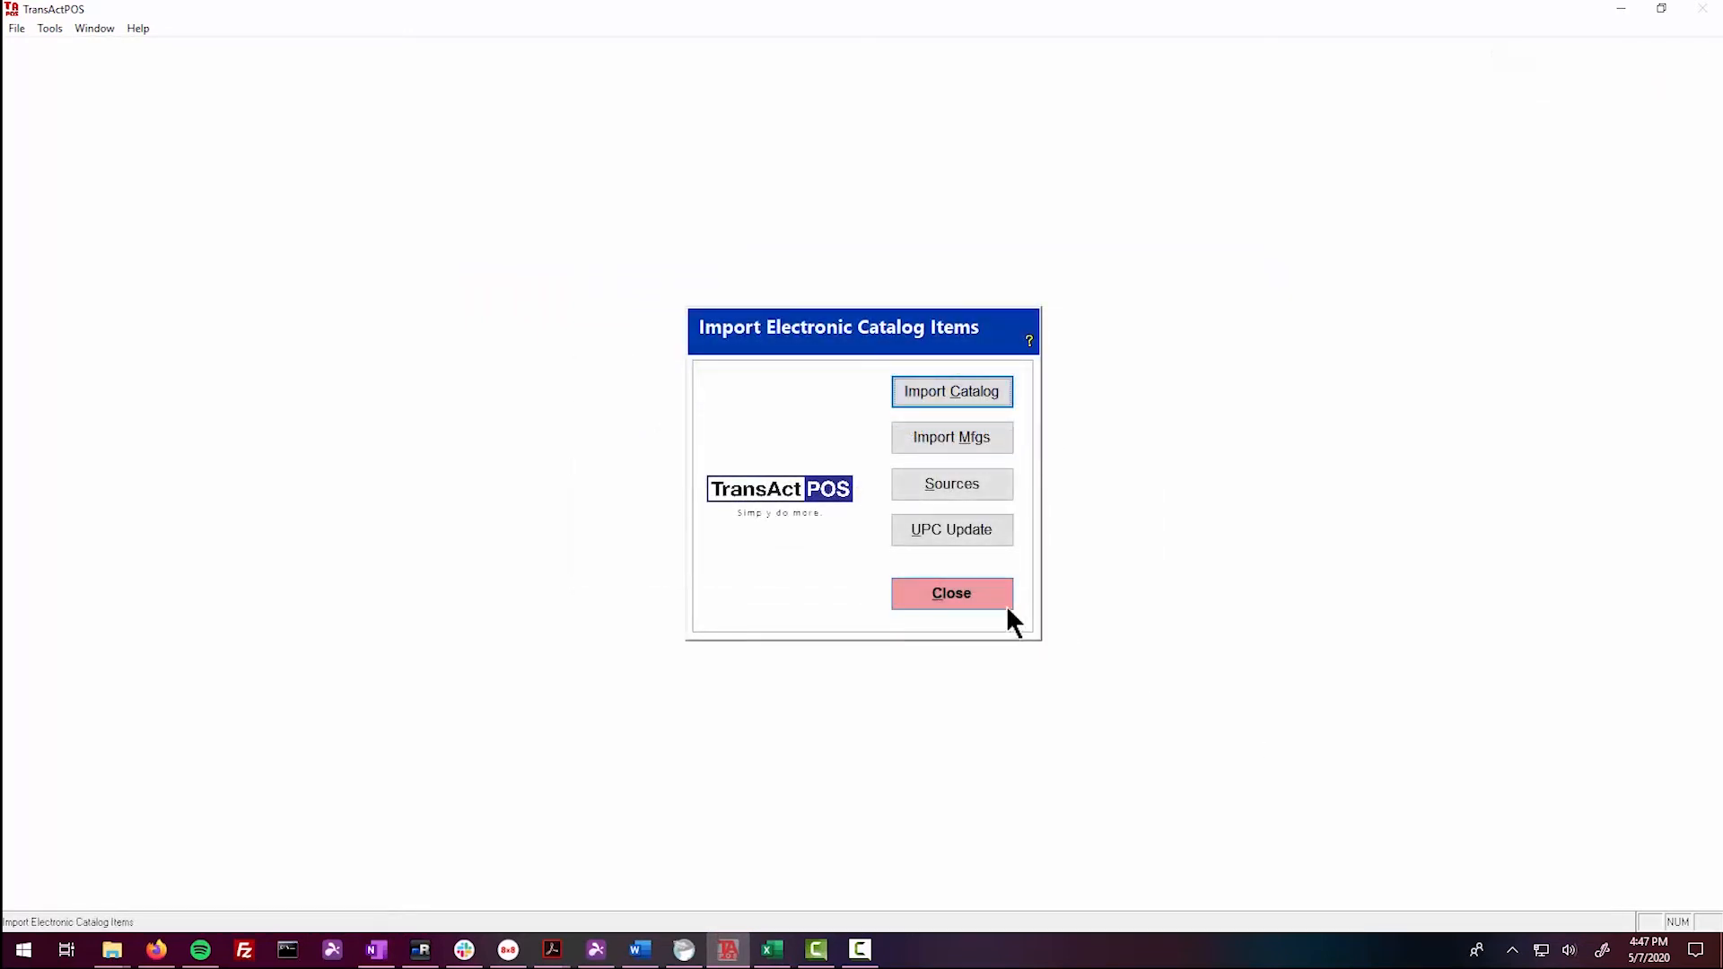
# Step: Leave the catalog import and import/export menus and open the Electronic Catalog search from Inventory Control
pyautogui.click(962, 596)
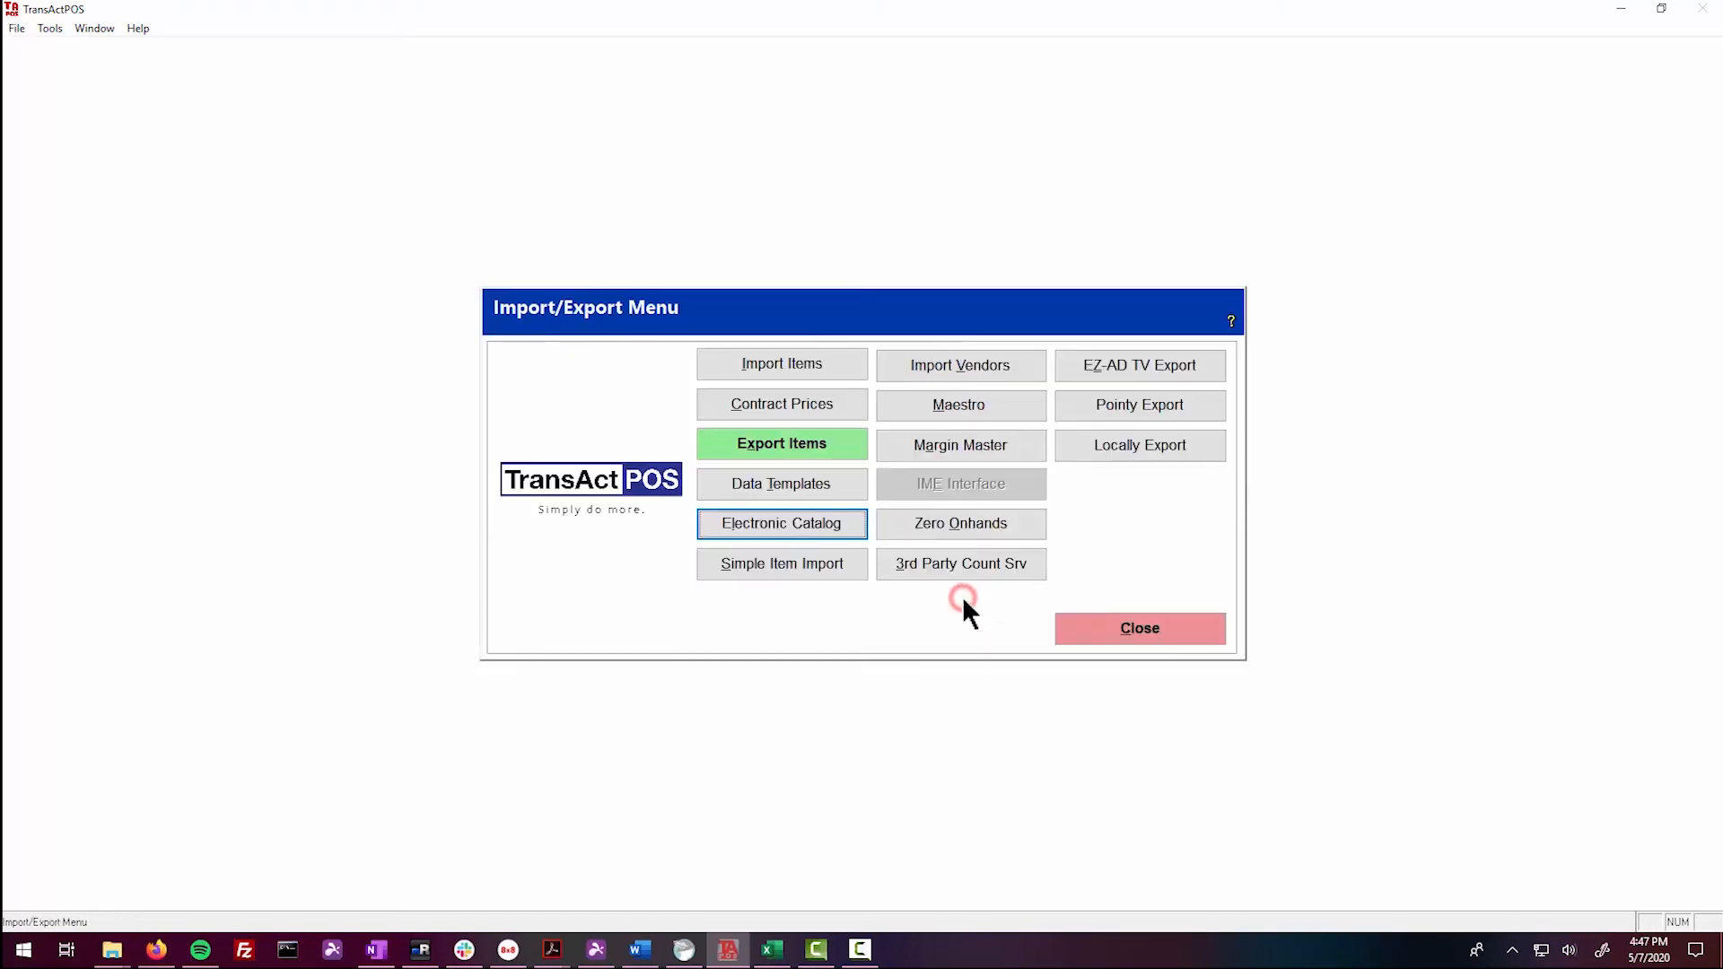
pyautogui.click(1141, 628)
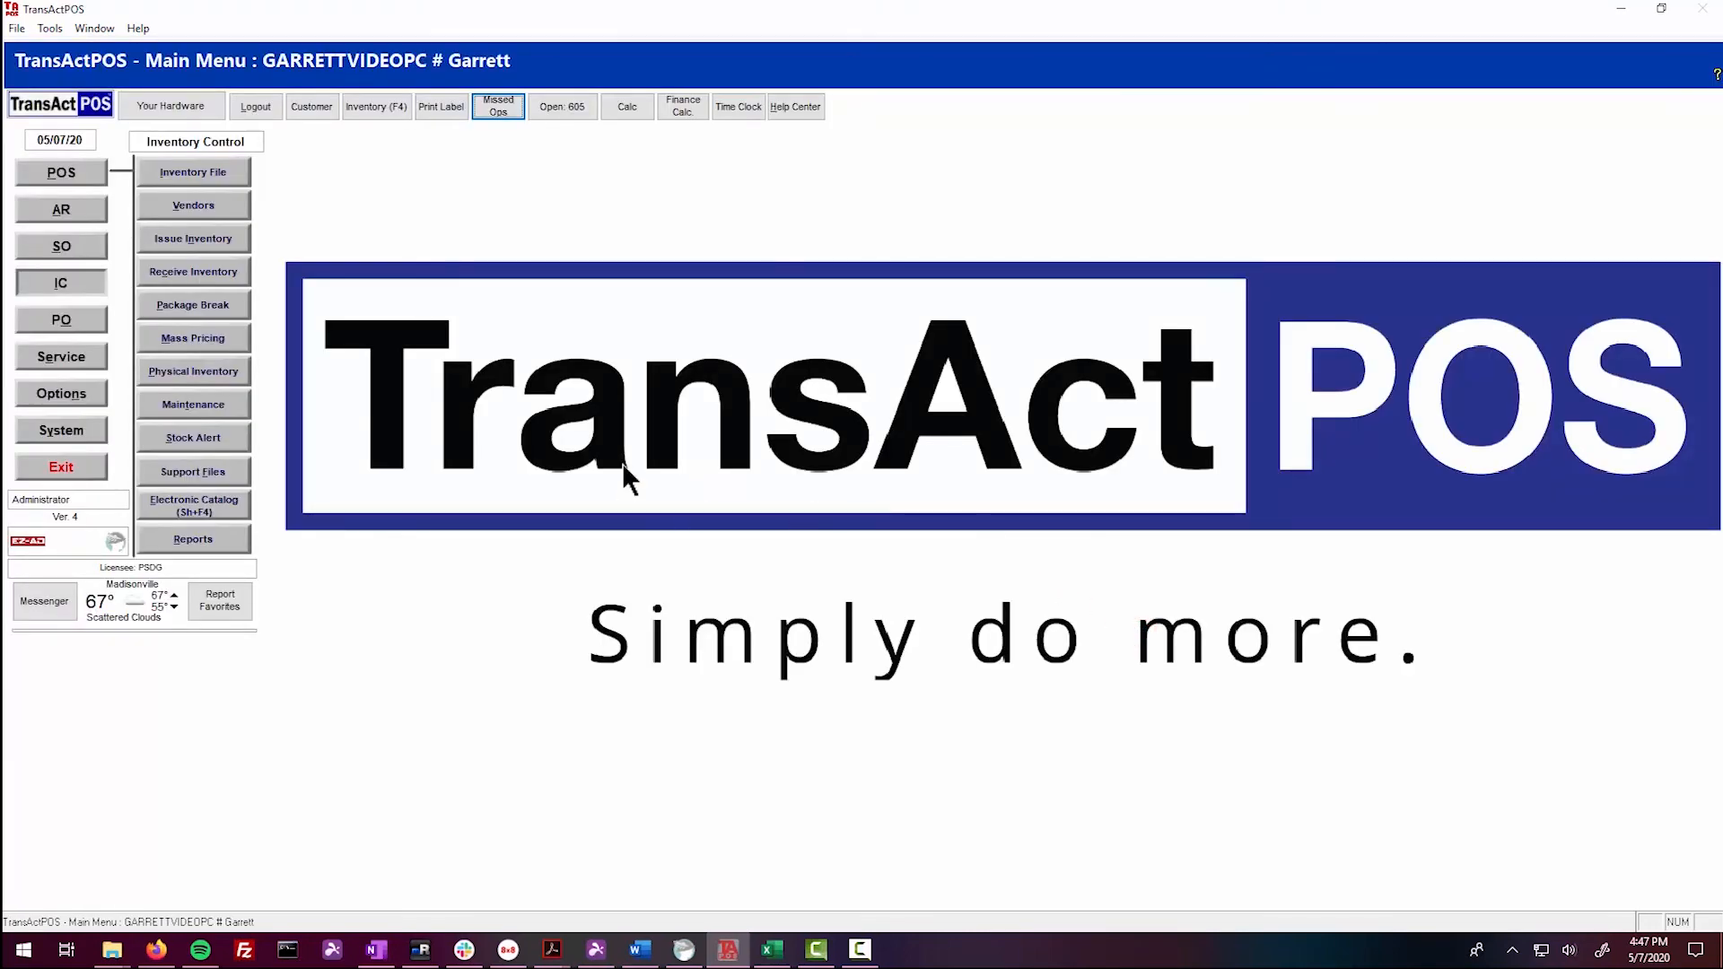
pyautogui.click(63, 286)
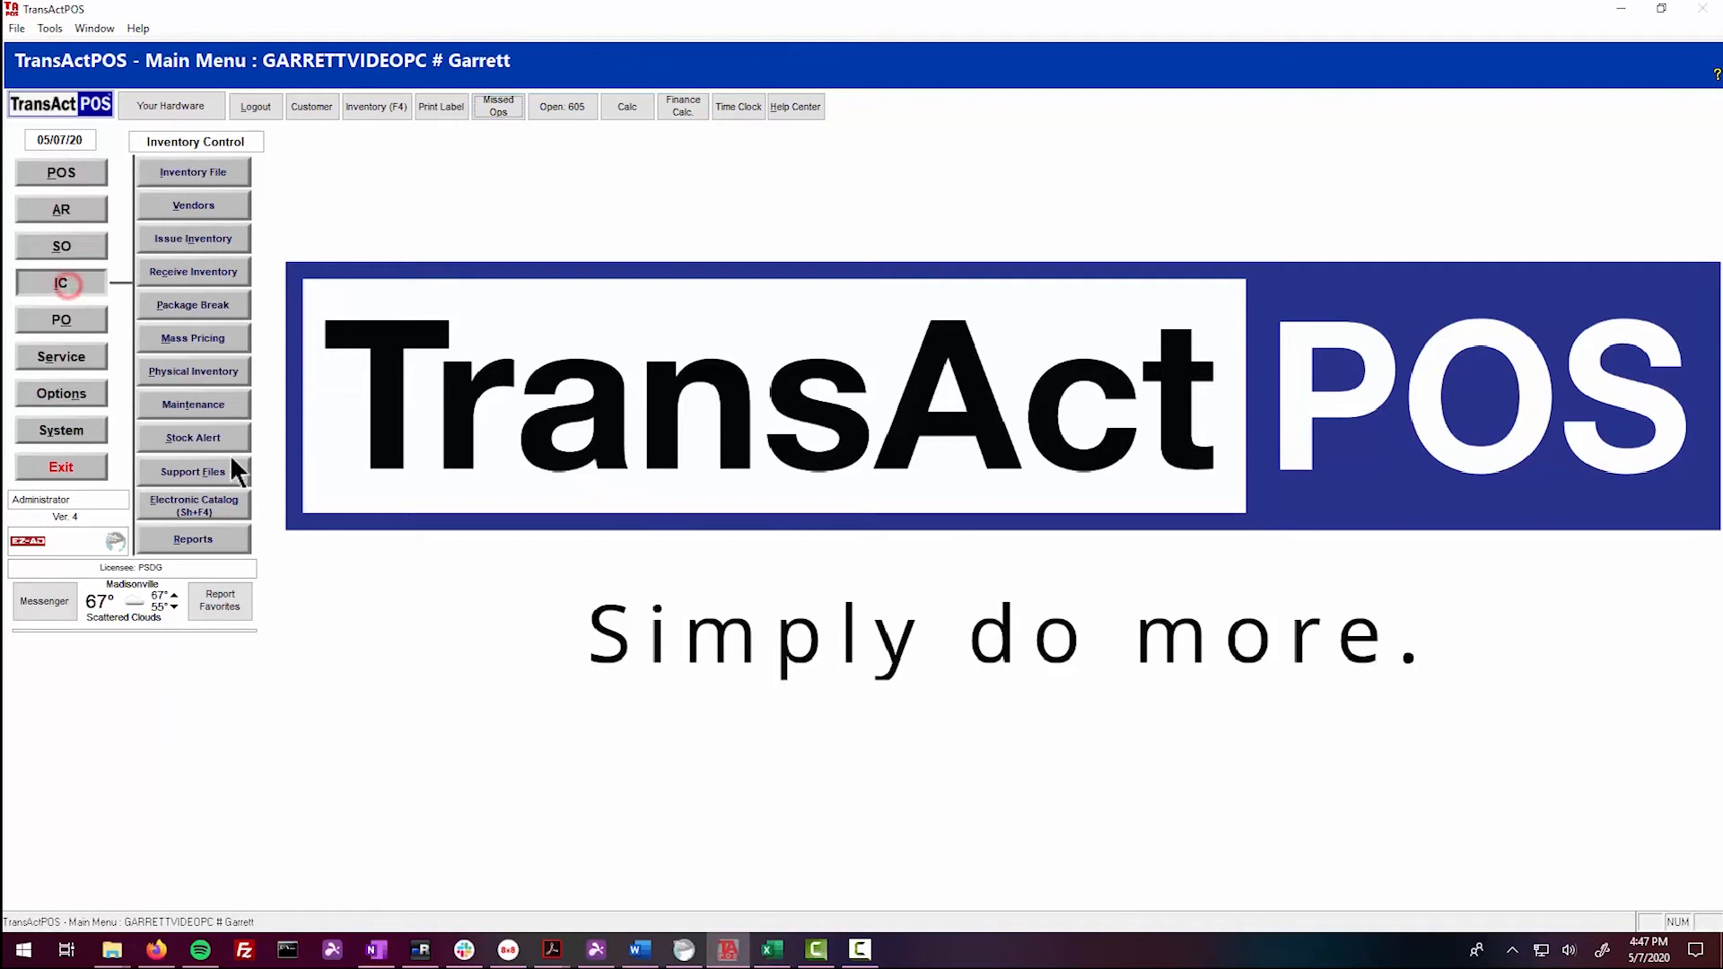
pyautogui.click(226, 508)
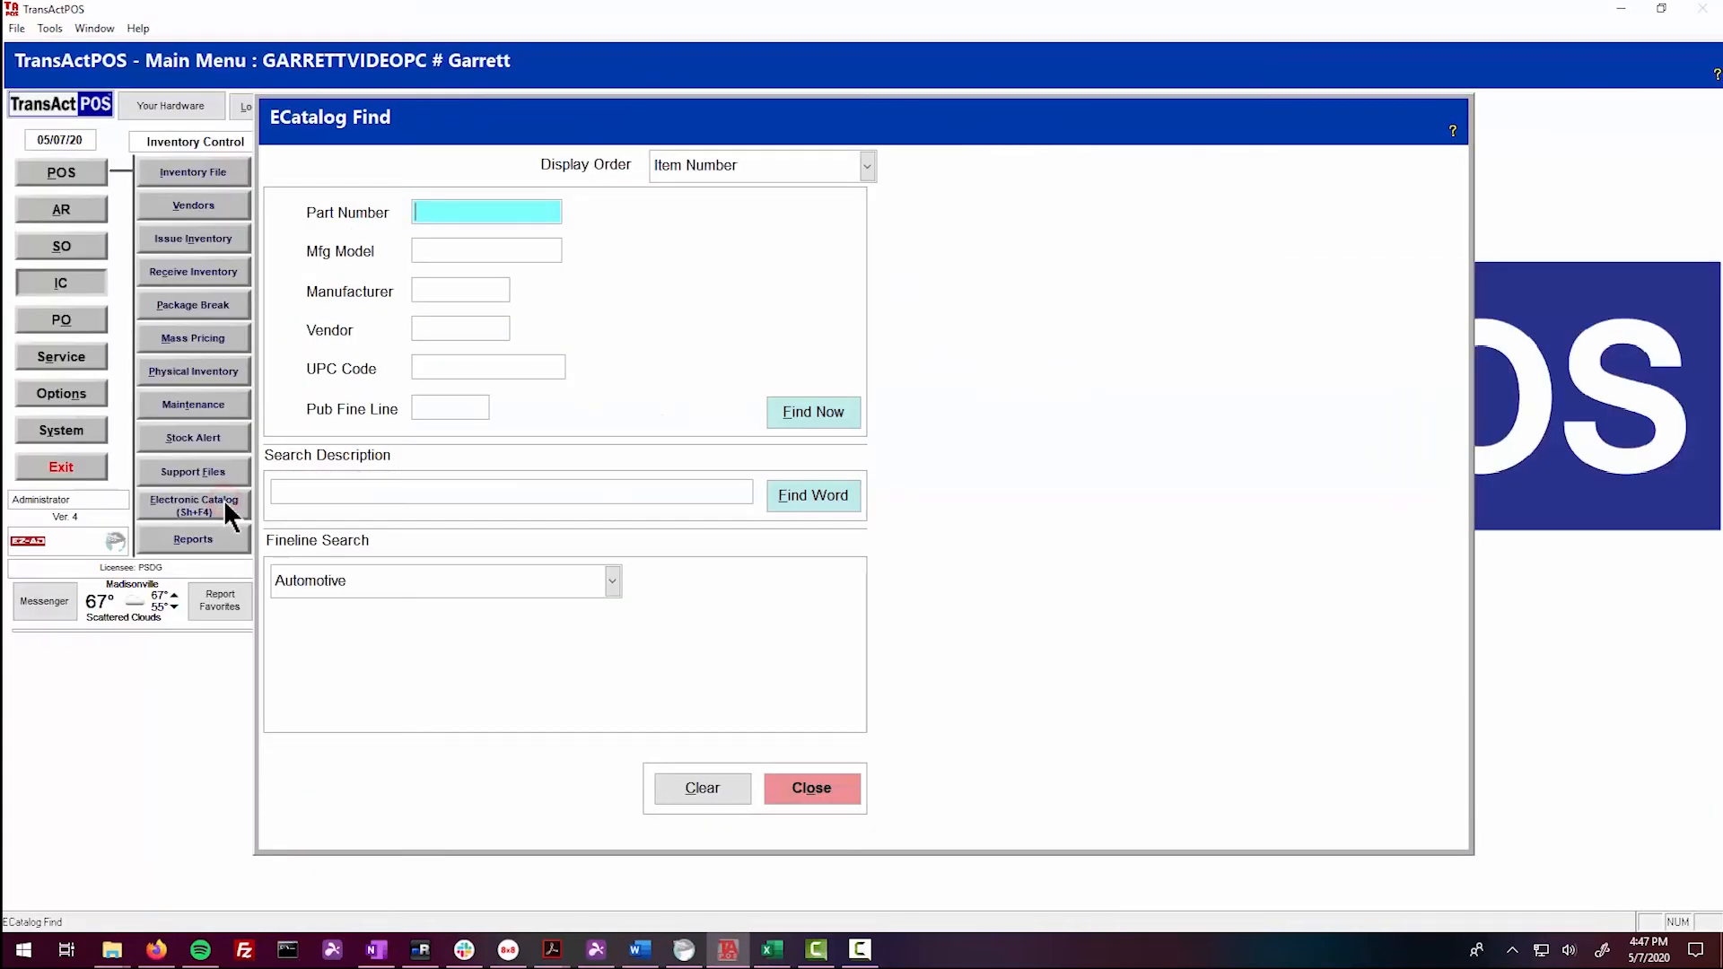
# Step: Switch to the stdC50480.csv sheet in Excel and copy the last item's number, 6018-0688, from row 1582
pyautogui.click(773, 951)
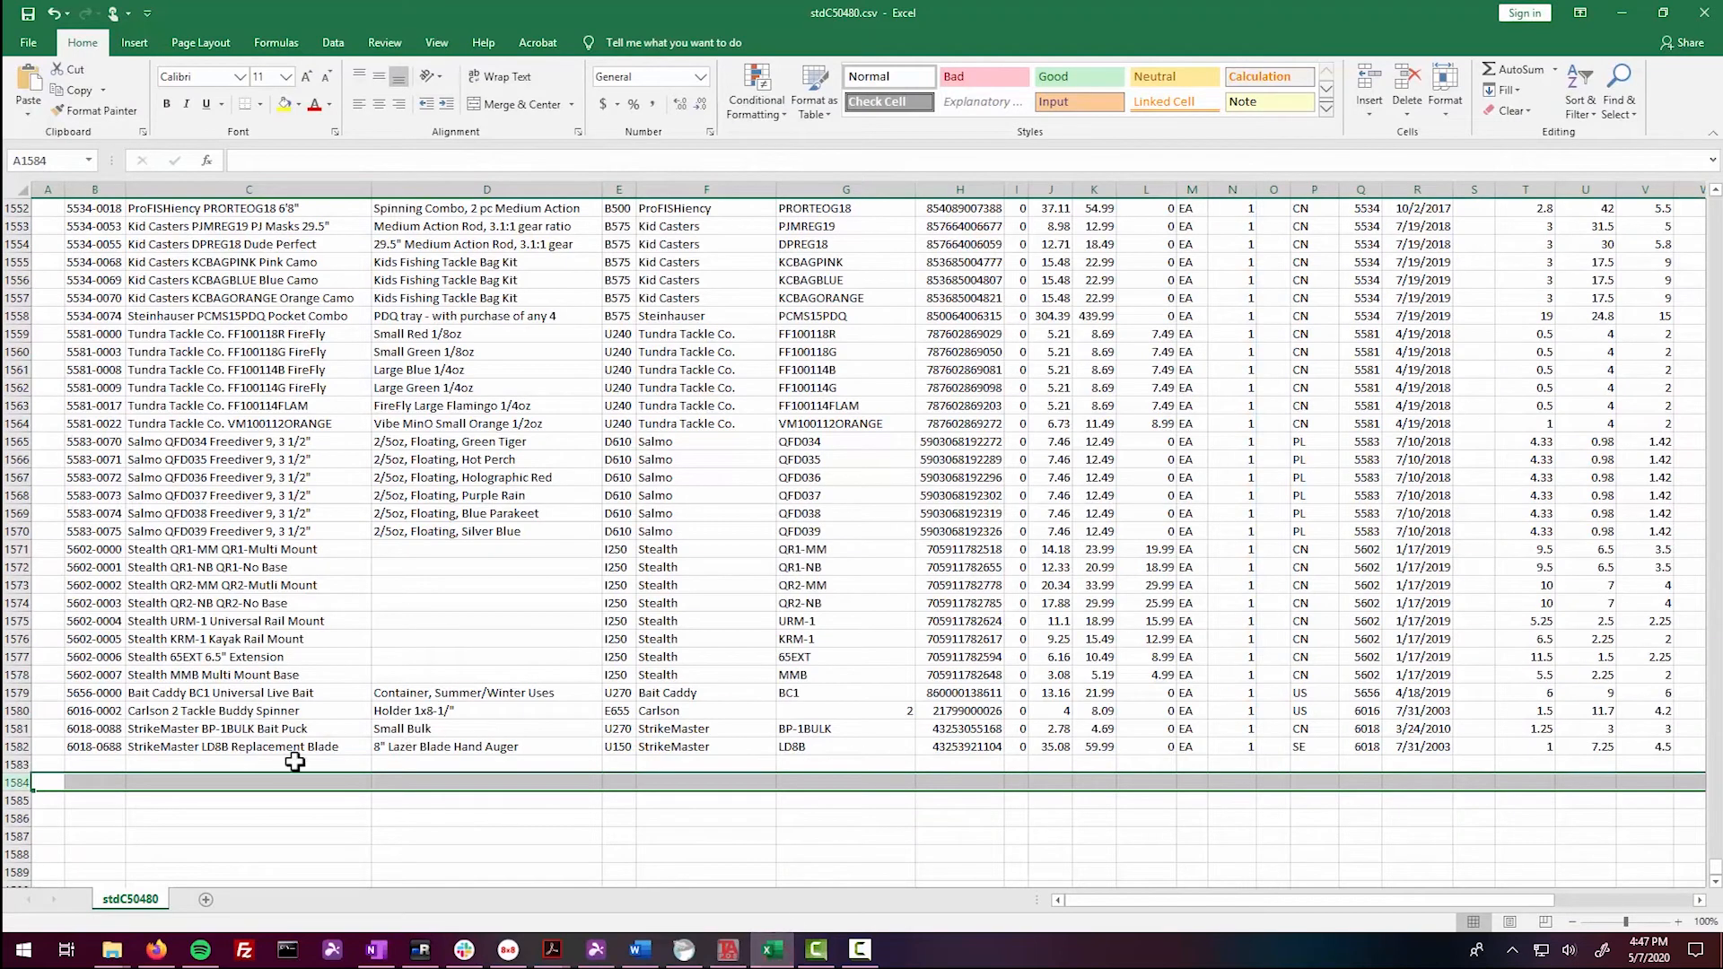
pyautogui.click(97, 747)
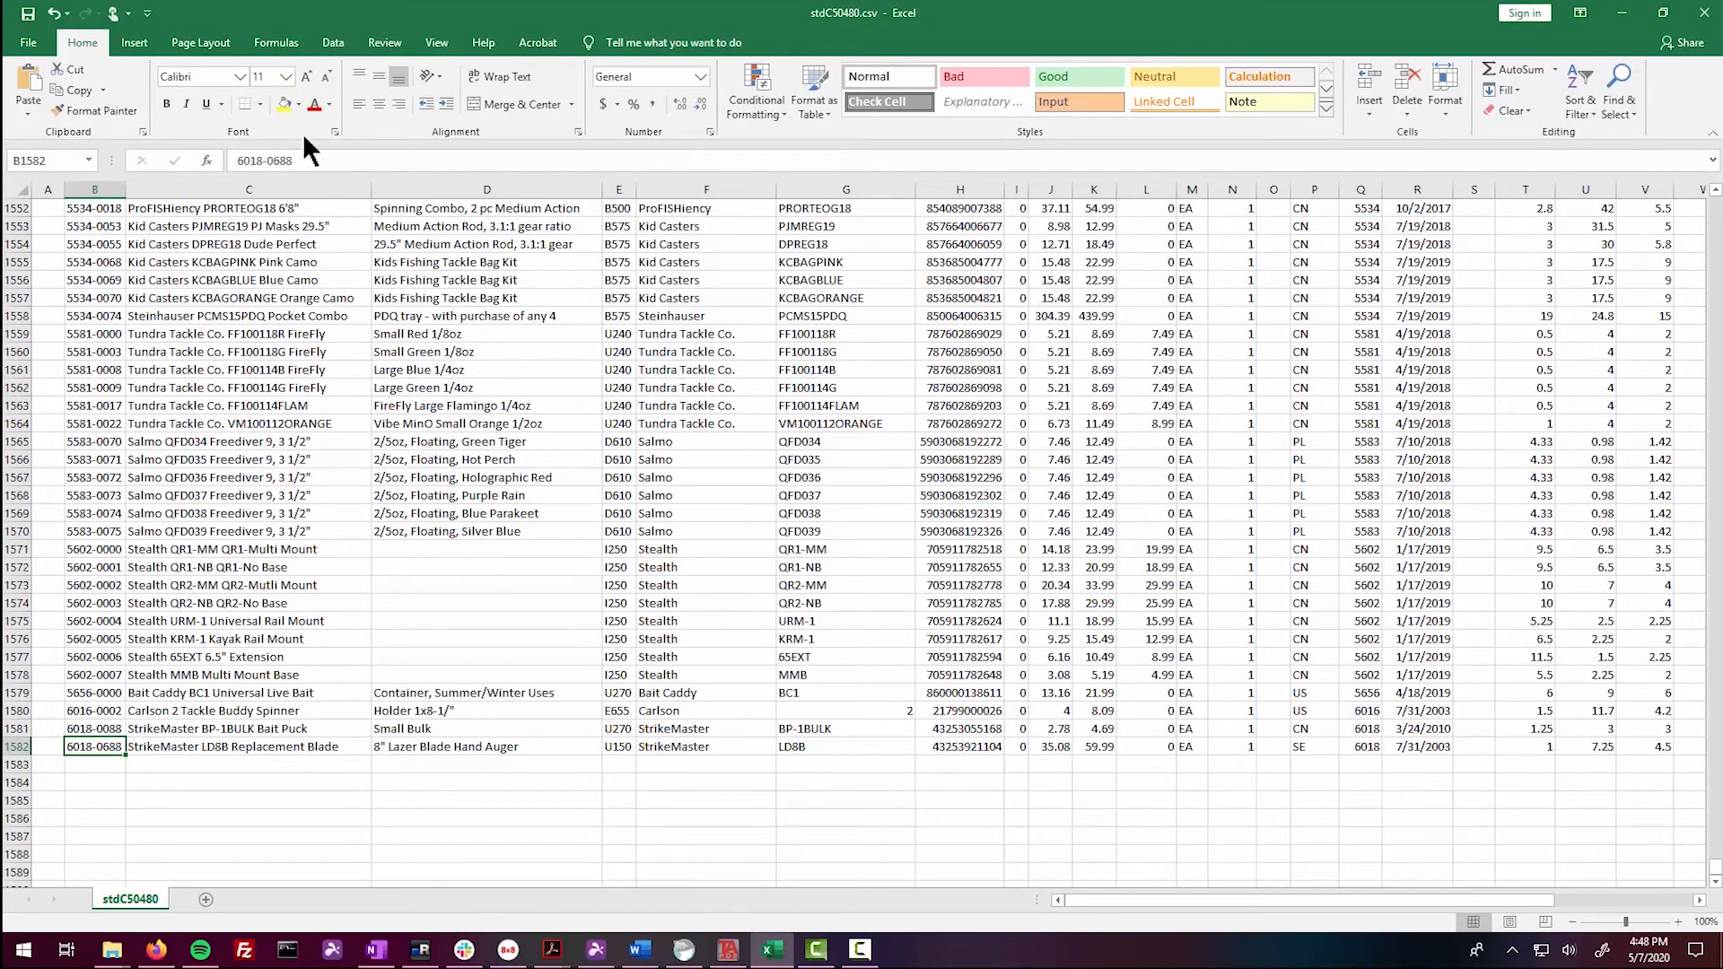
pyautogui.moveTo(295, 160); pyautogui.dragTo(231, 161)
pyautogui.rightClick(276, 165)
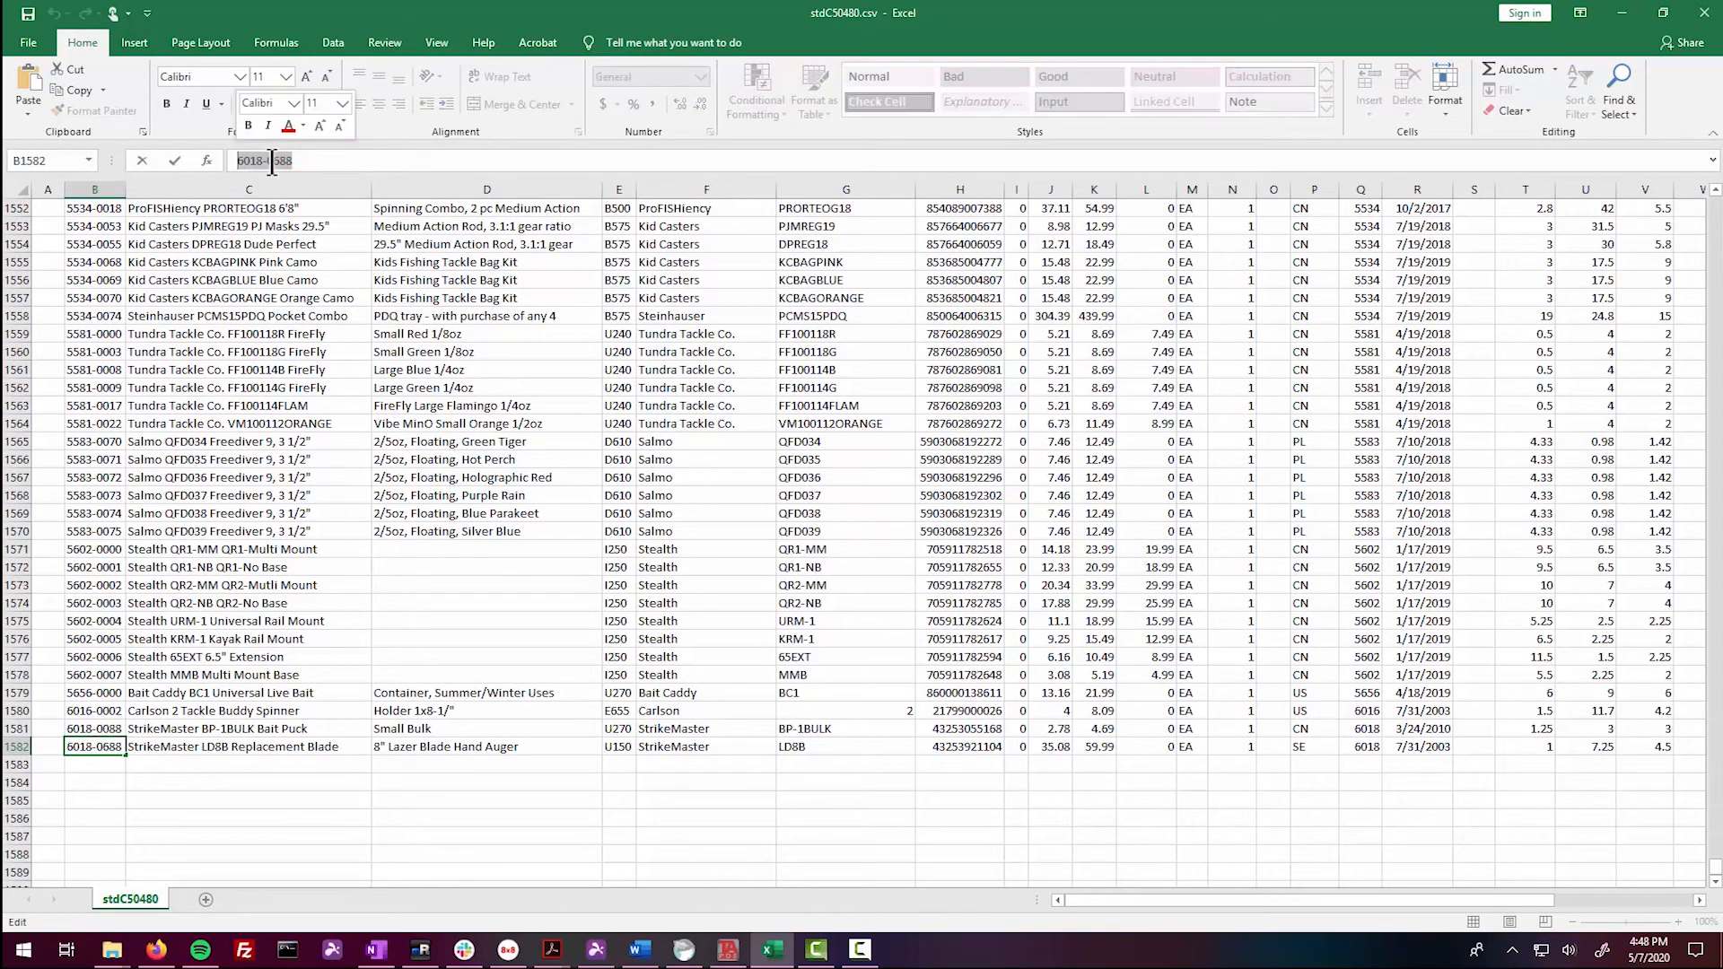
pyautogui.click(315, 196)
# Step: Switch to TransActPOS and search the electronic catalog for part number 6018-0688
pyautogui.click(728, 950)
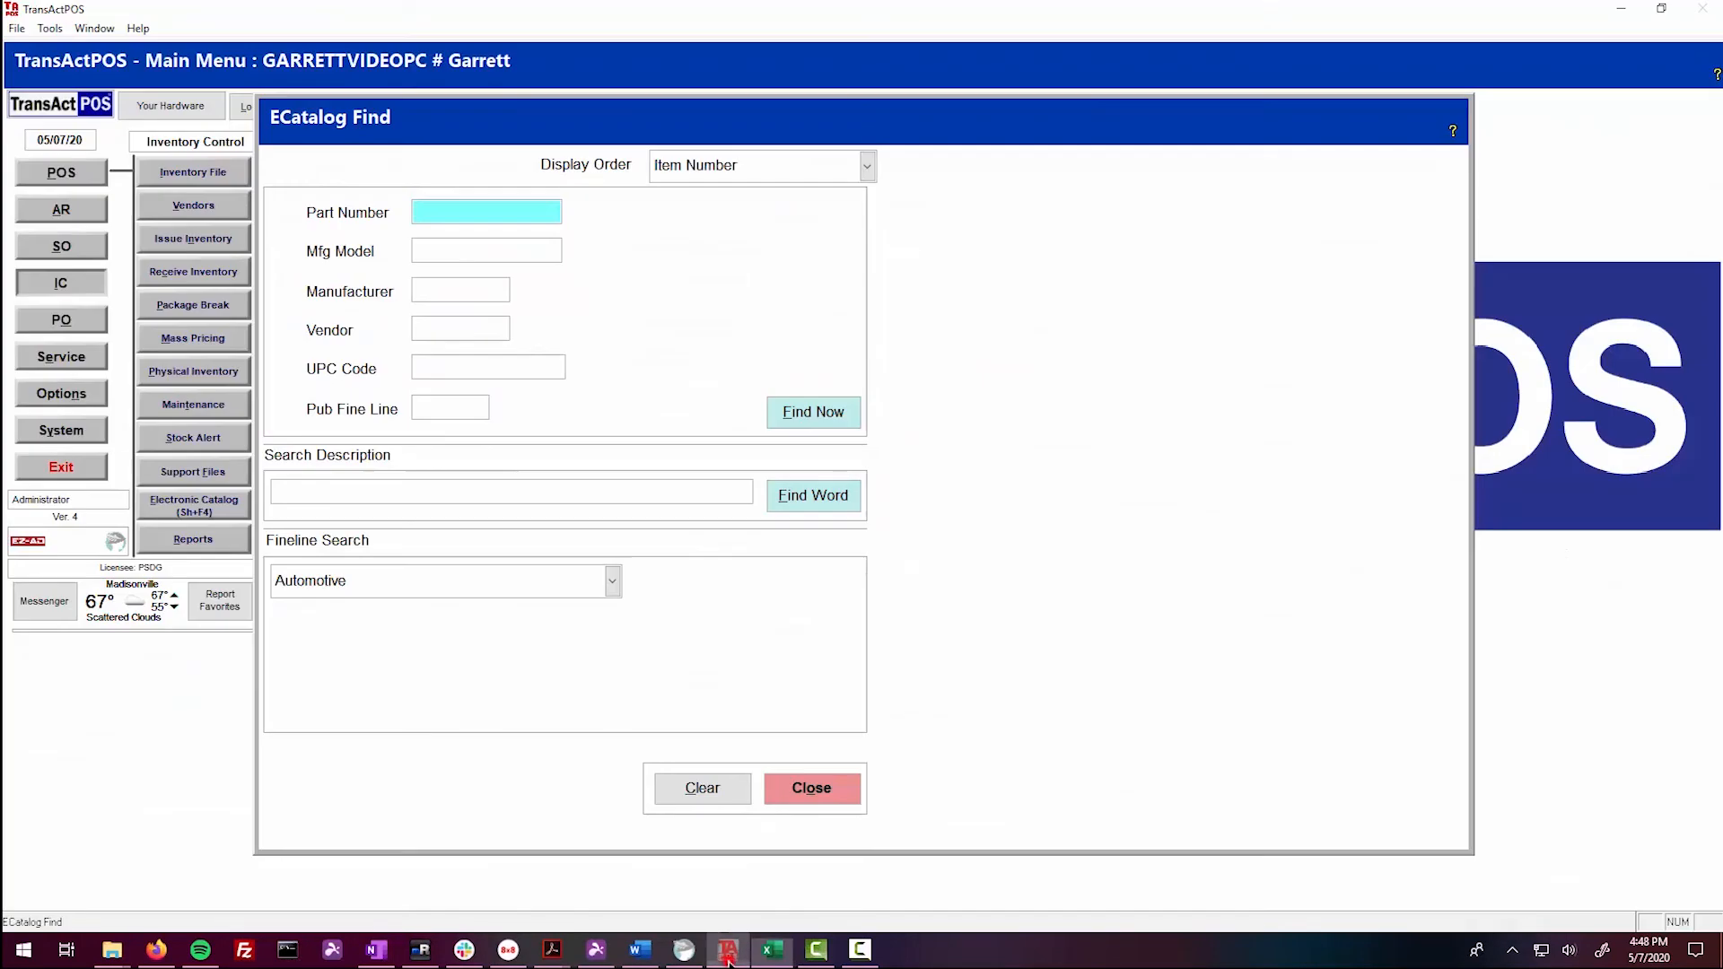
pyautogui.click(416, 209)
pyautogui.hotkey('ctrl', 'v')
pyautogui.press('Return')
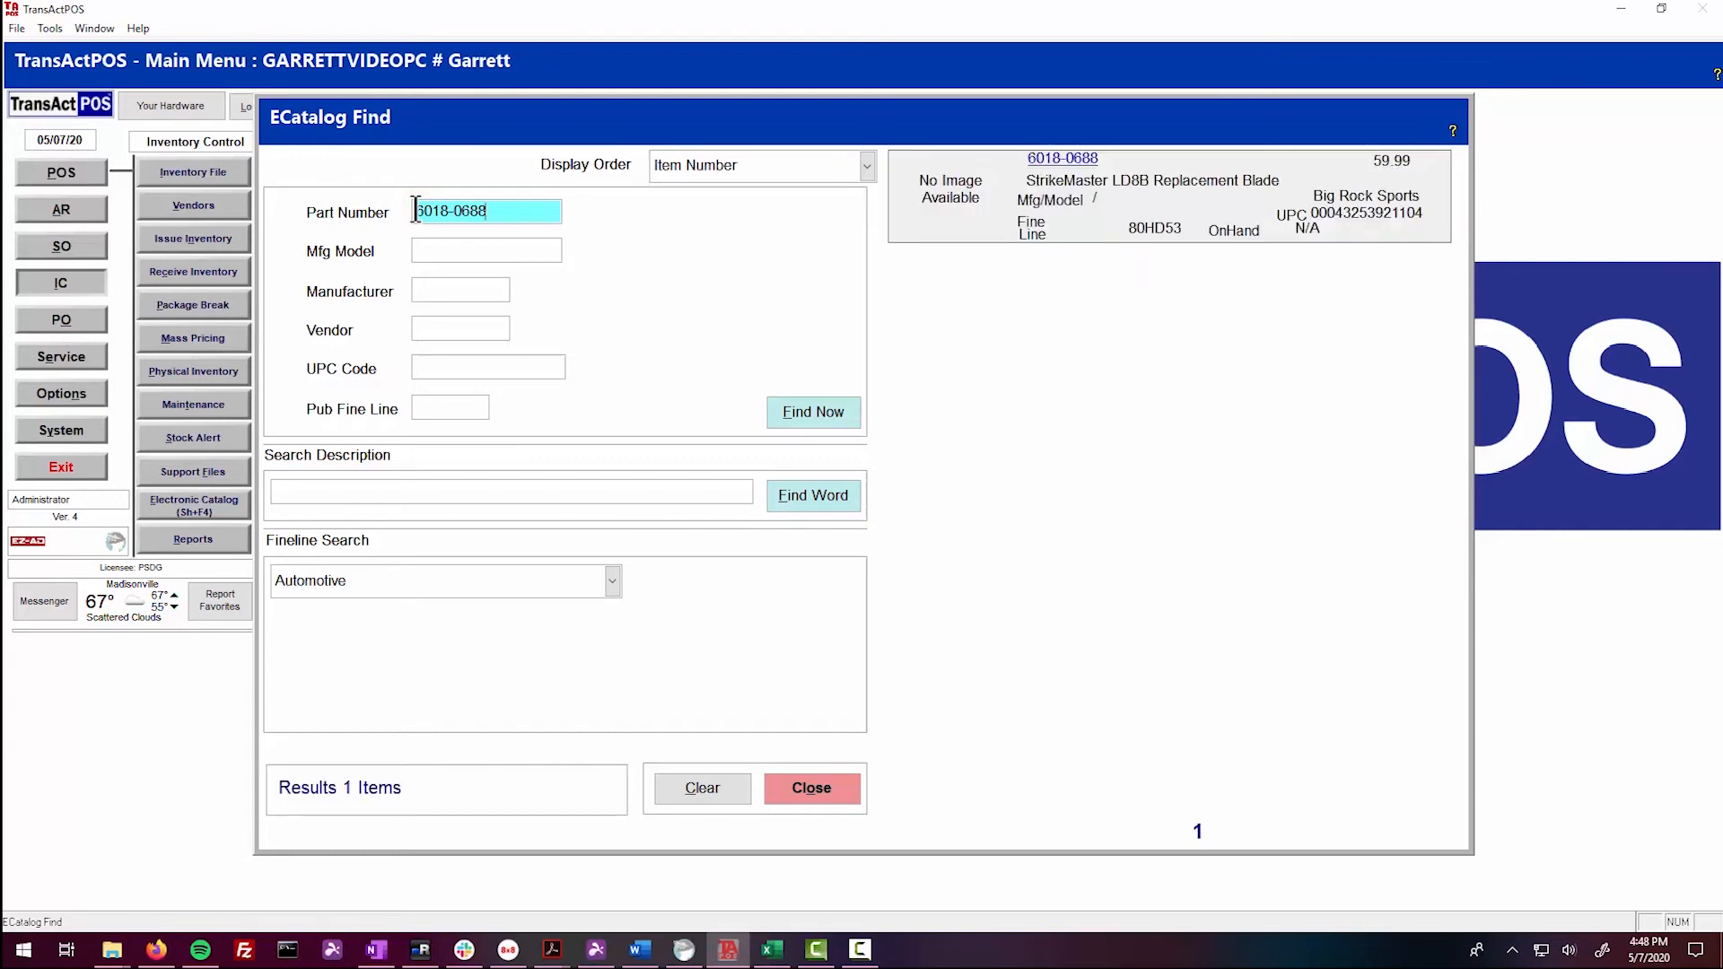
# Step: Check the retail and cost on the second page of item 6018-0688's catalog record and close the record
pyautogui.click(1043, 157)
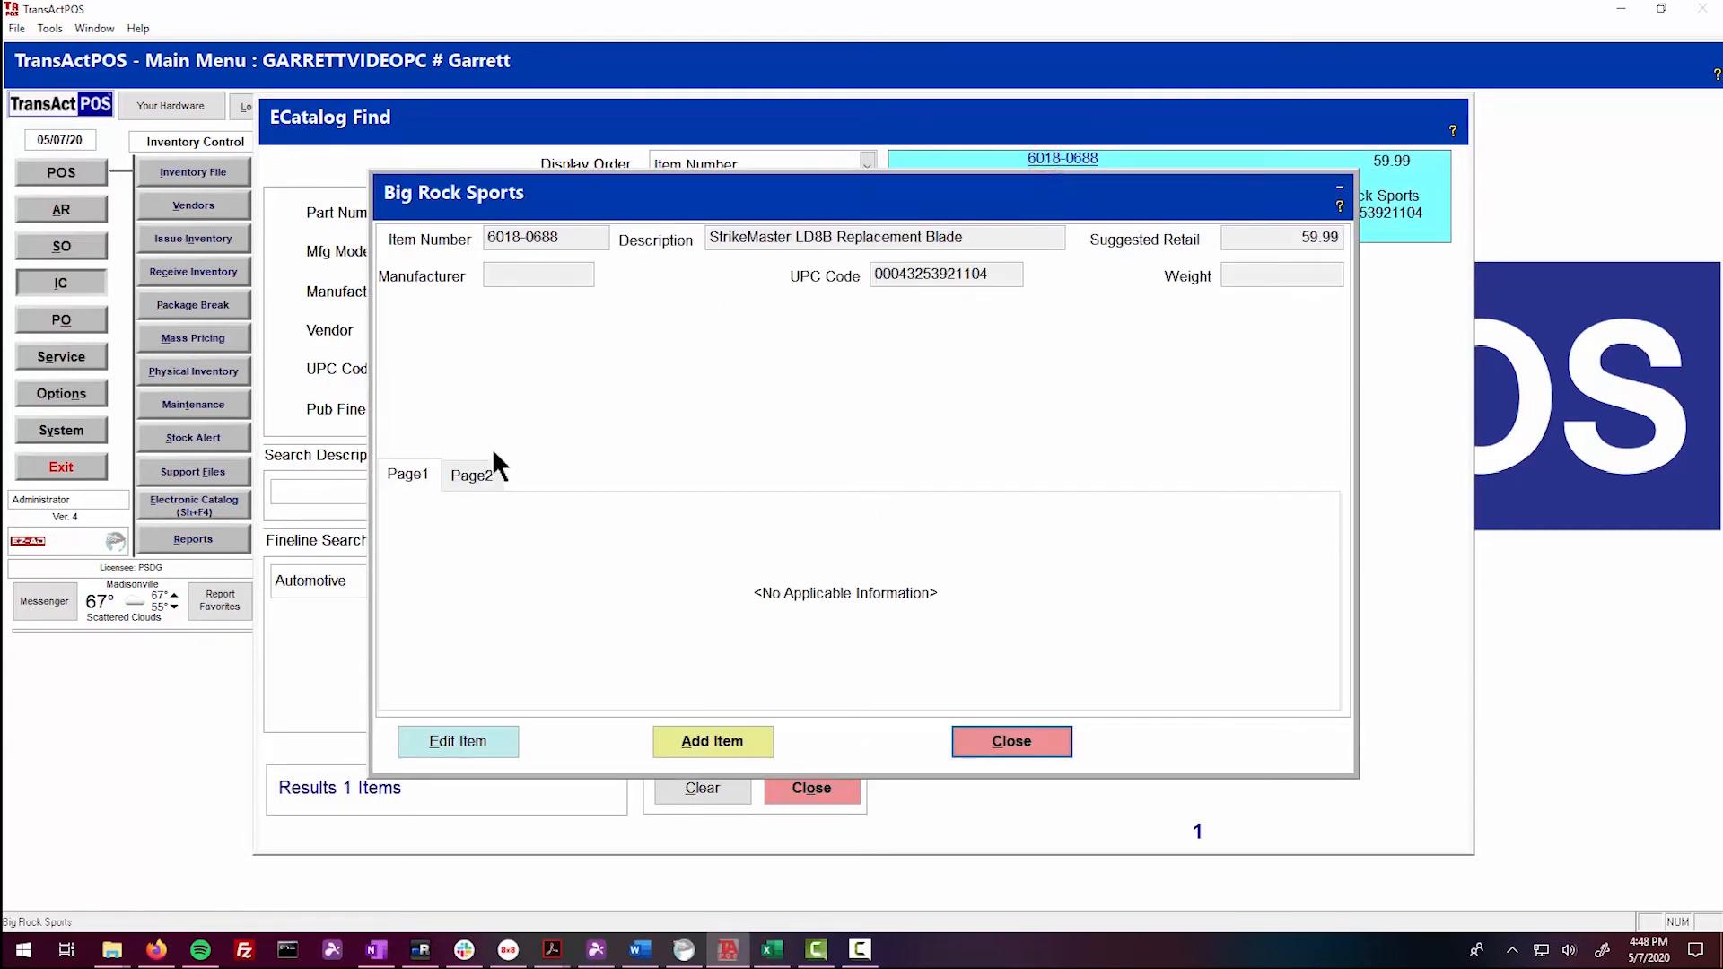
pyautogui.click(476, 476)
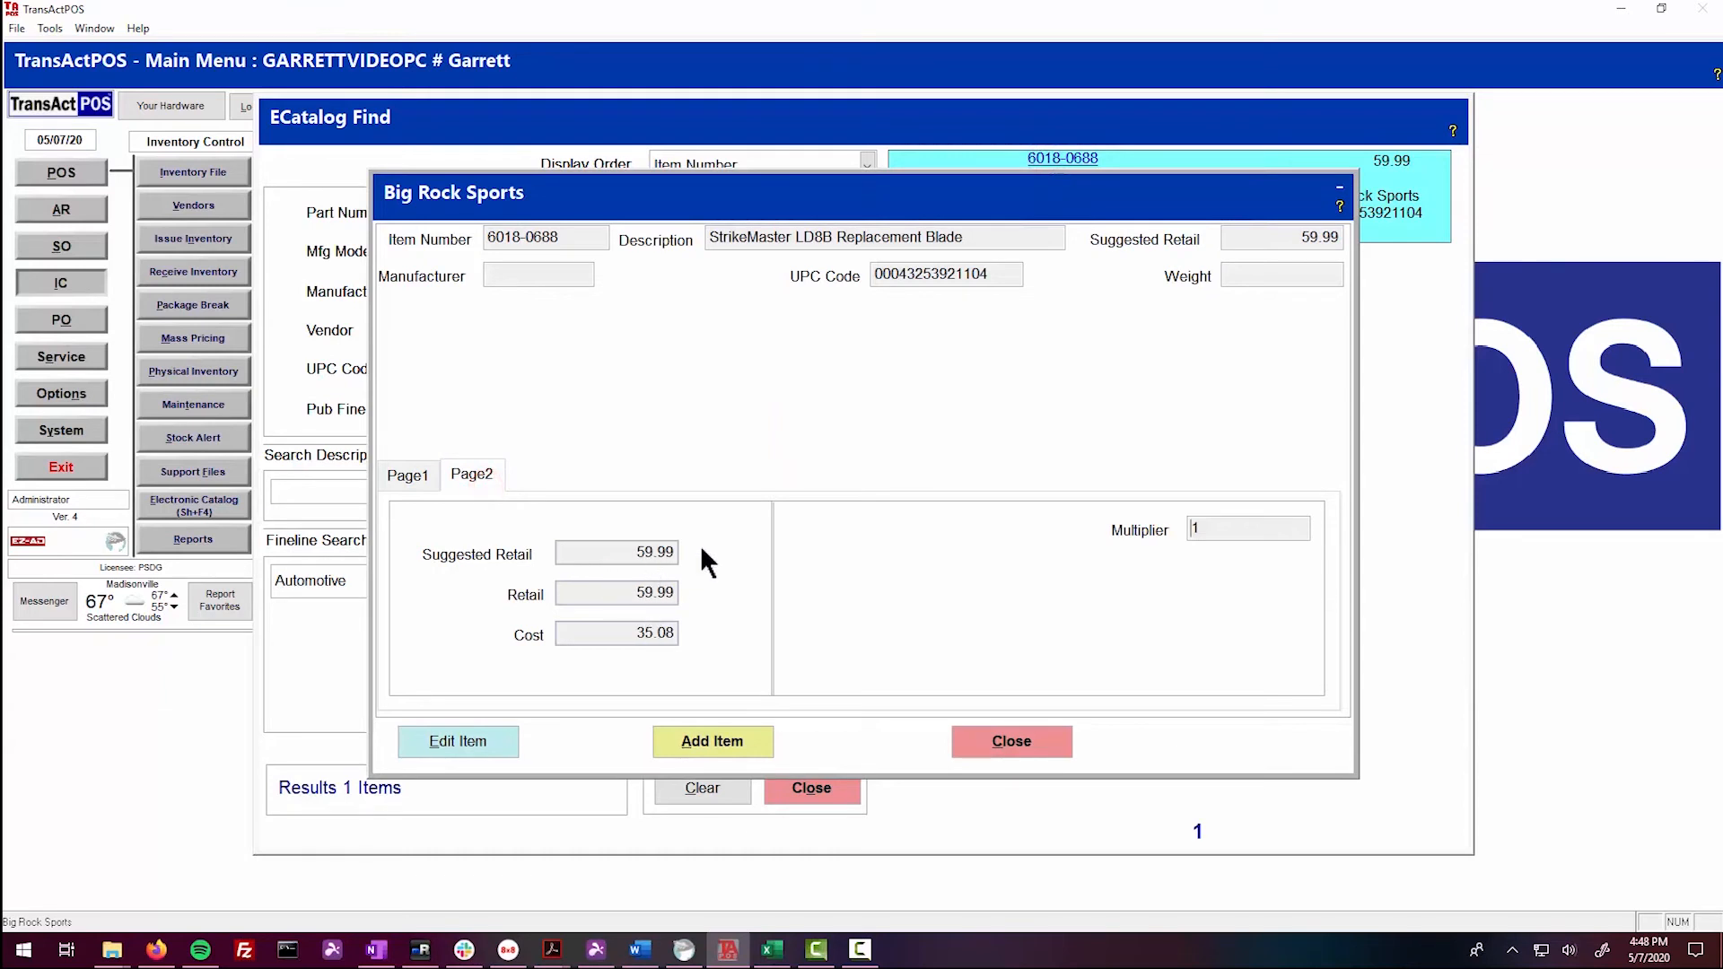
pyautogui.click(1033, 742)
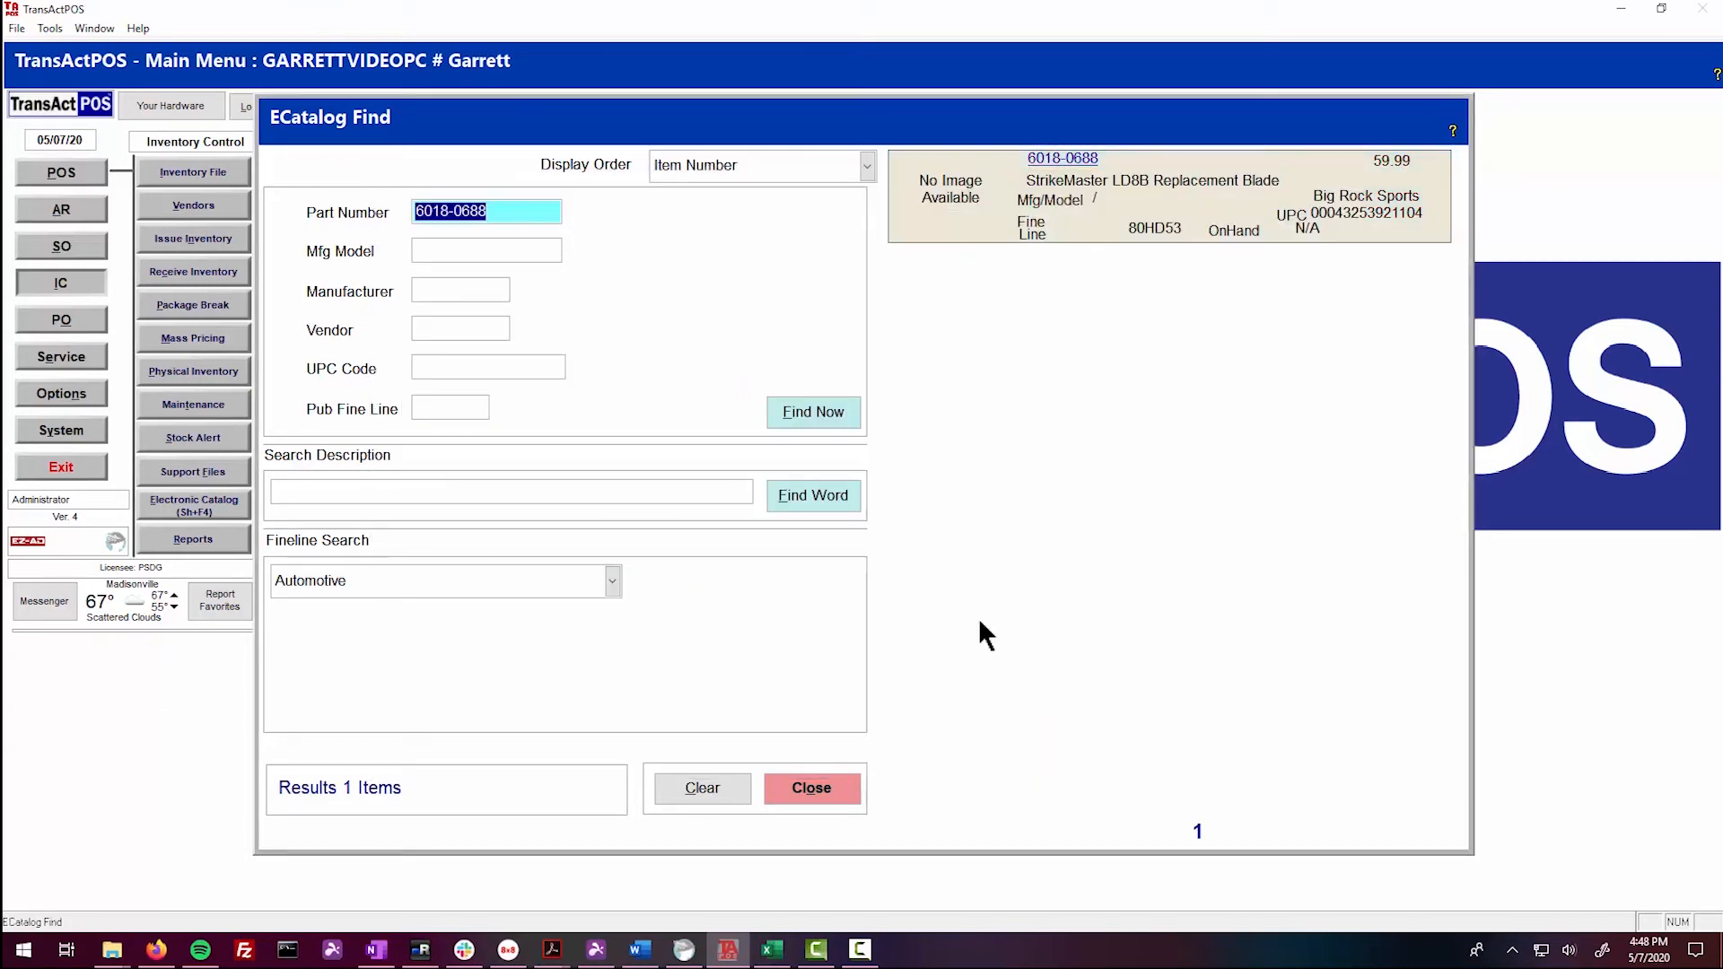
# Step: Add the StrikeMaster LD8B Replacement Blade from its catalog record to the inventory and close both item windows
pyautogui.click(1062, 156)
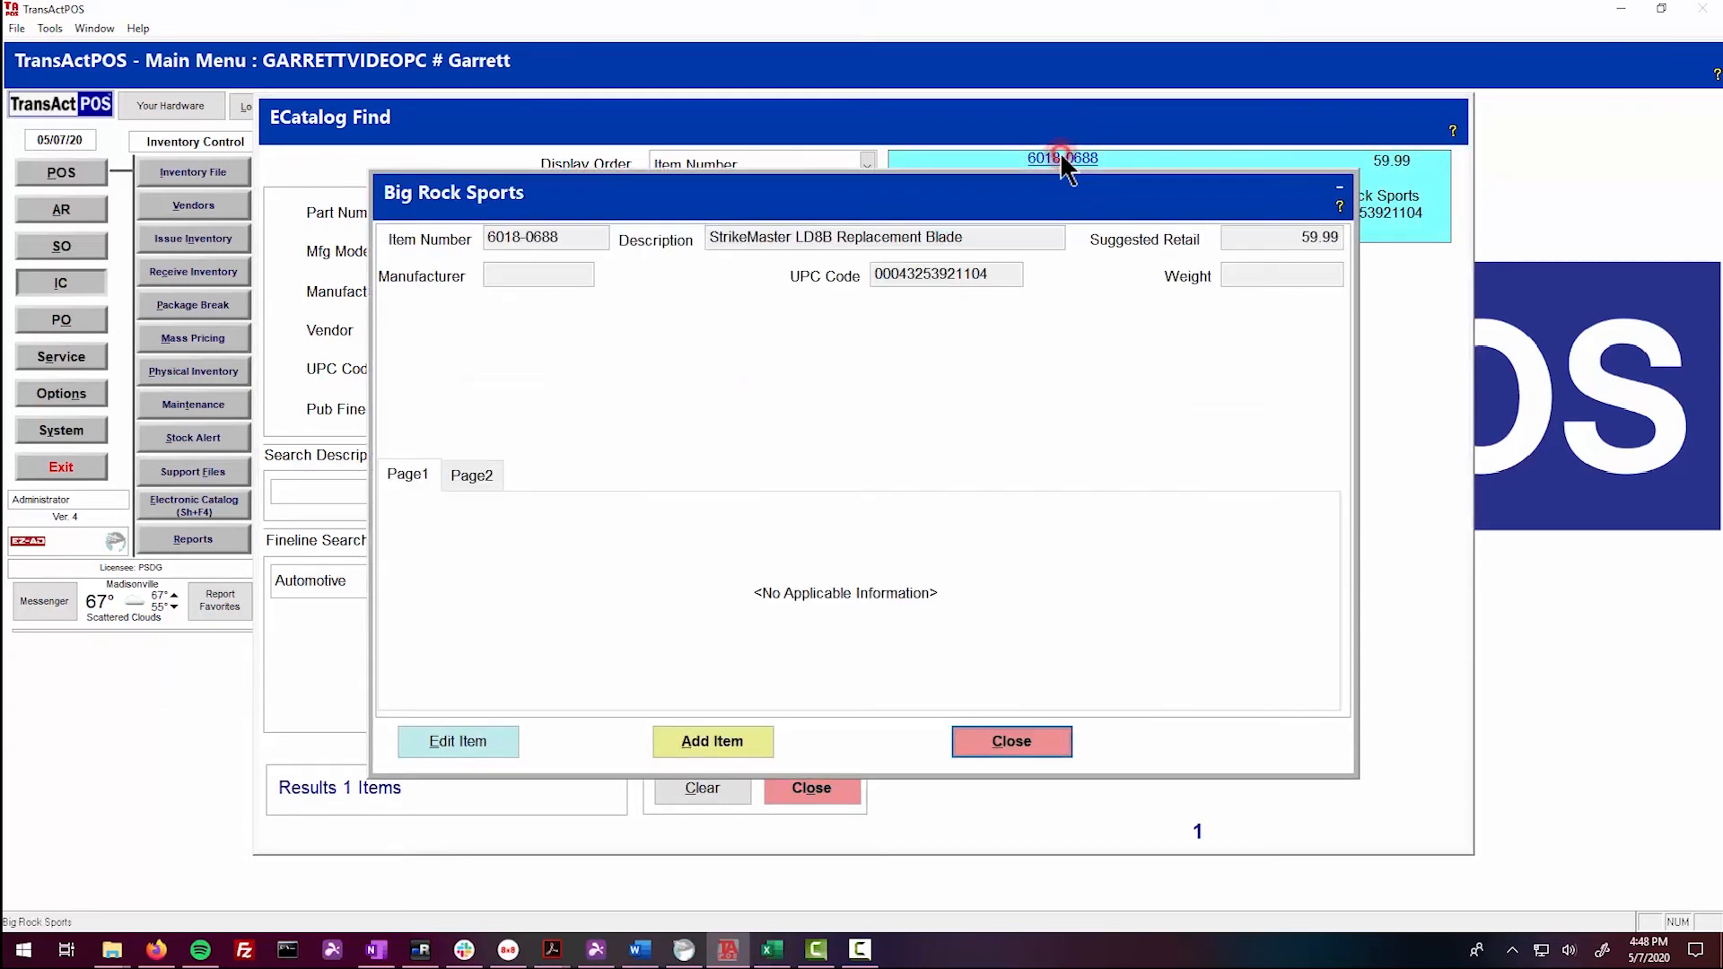
pyautogui.click(734, 739)
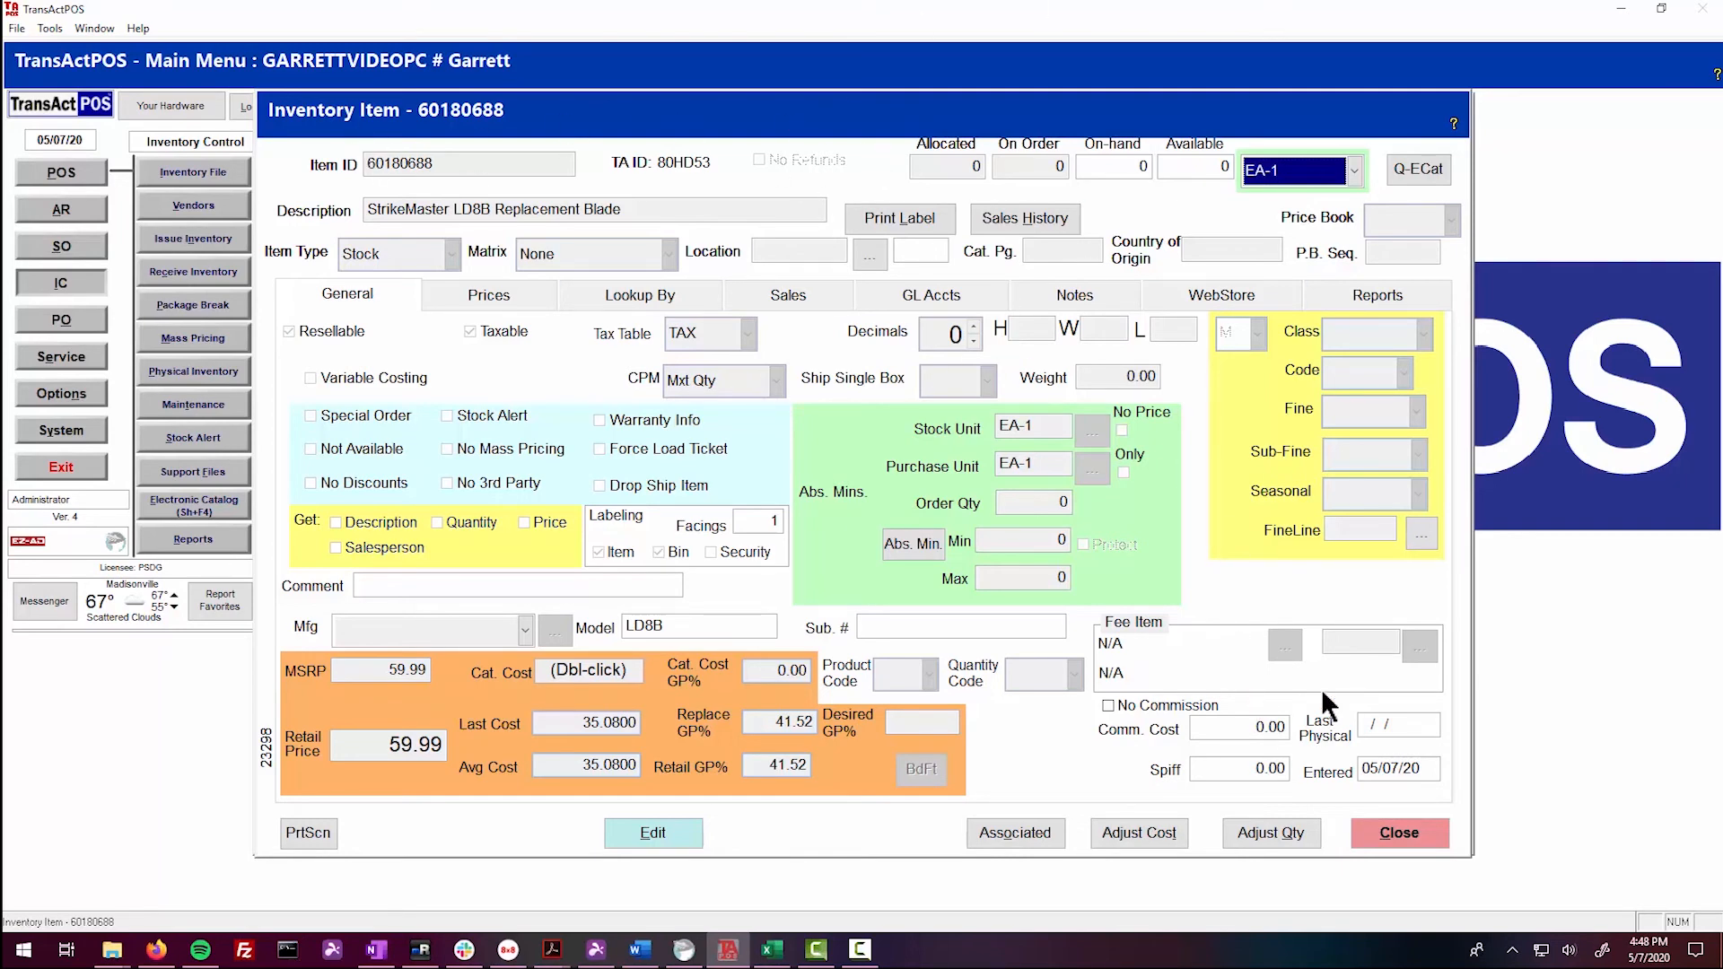
pyautogui.click(1418, 833)
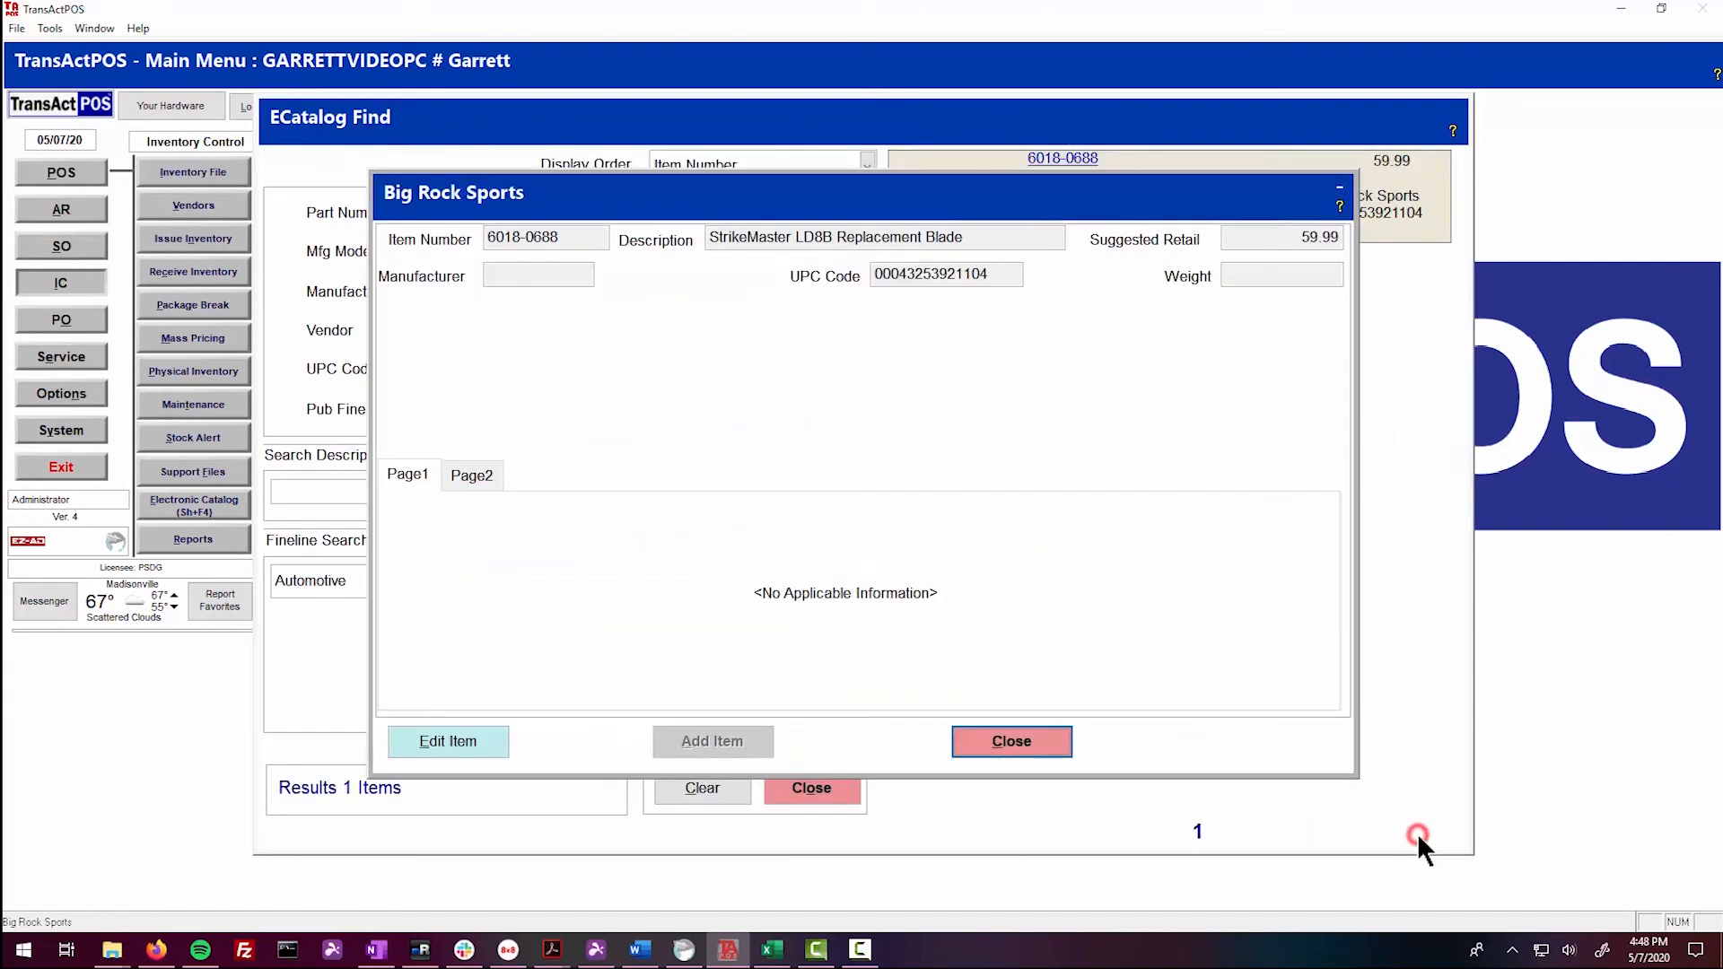
pyautogui.click(1013, 739)
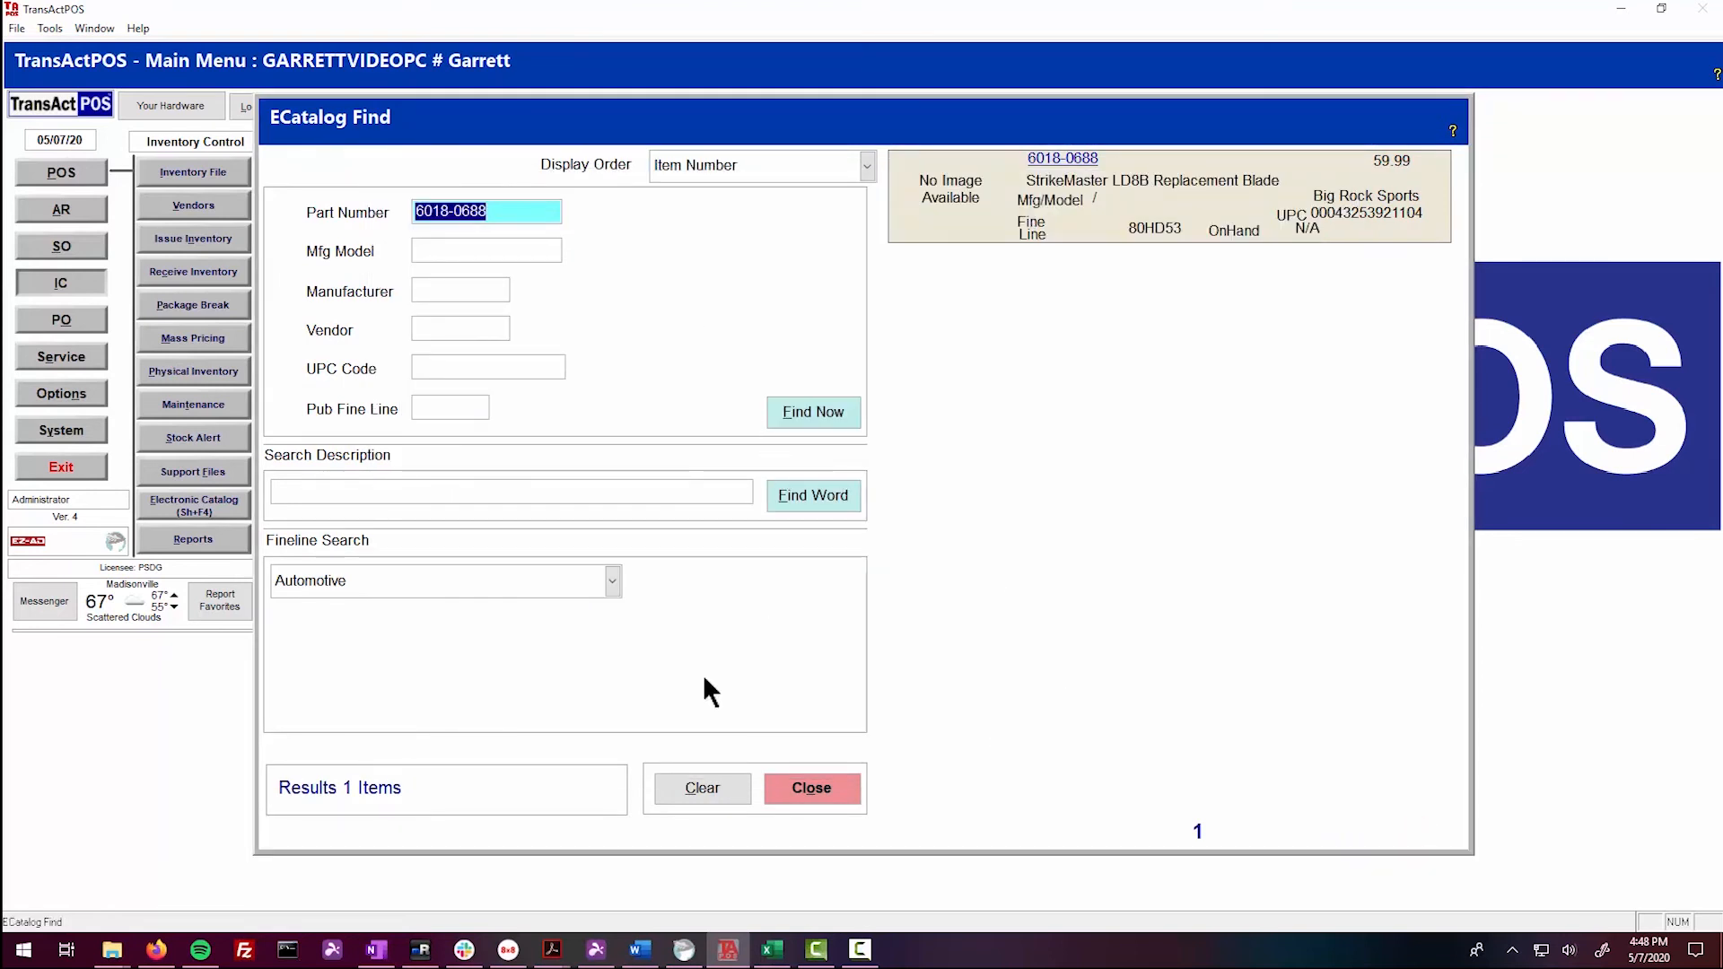
# Step: Switch to the stdC50480.csv sheet in Excel and copy the first item's number, 0001-0096, from row 2
pyautogui.click(772, 950)
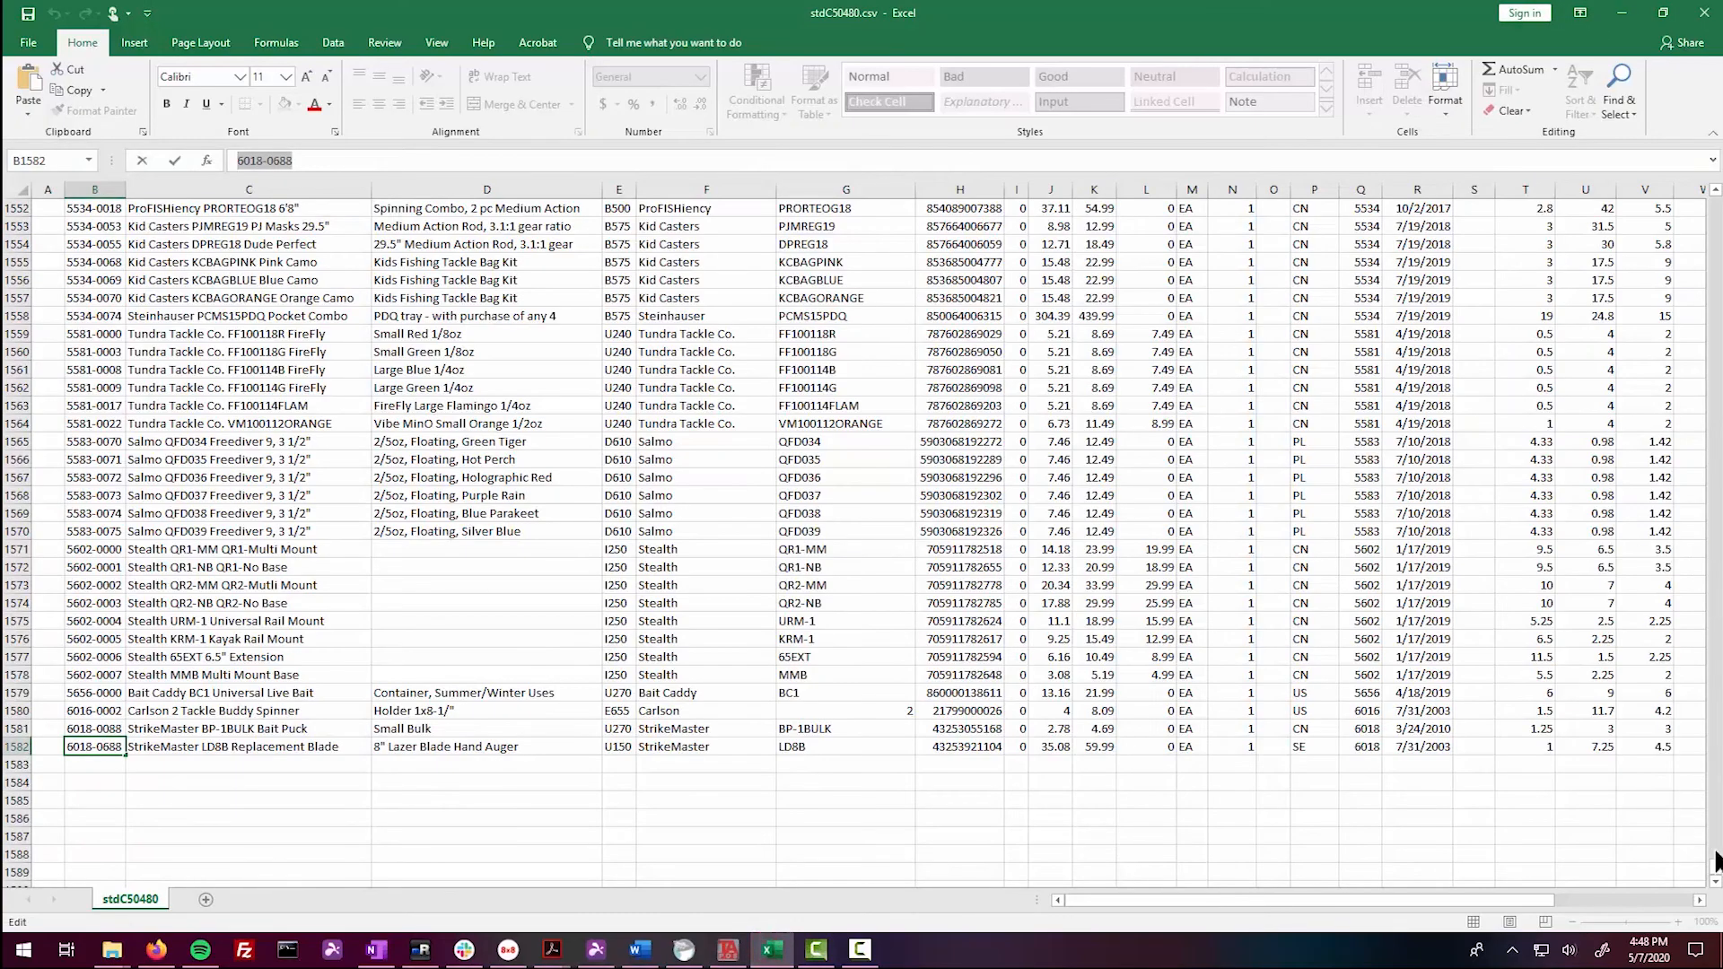
pyautogui.moveTo(1716, 862); pyautogui.dragTo(1696, 171)
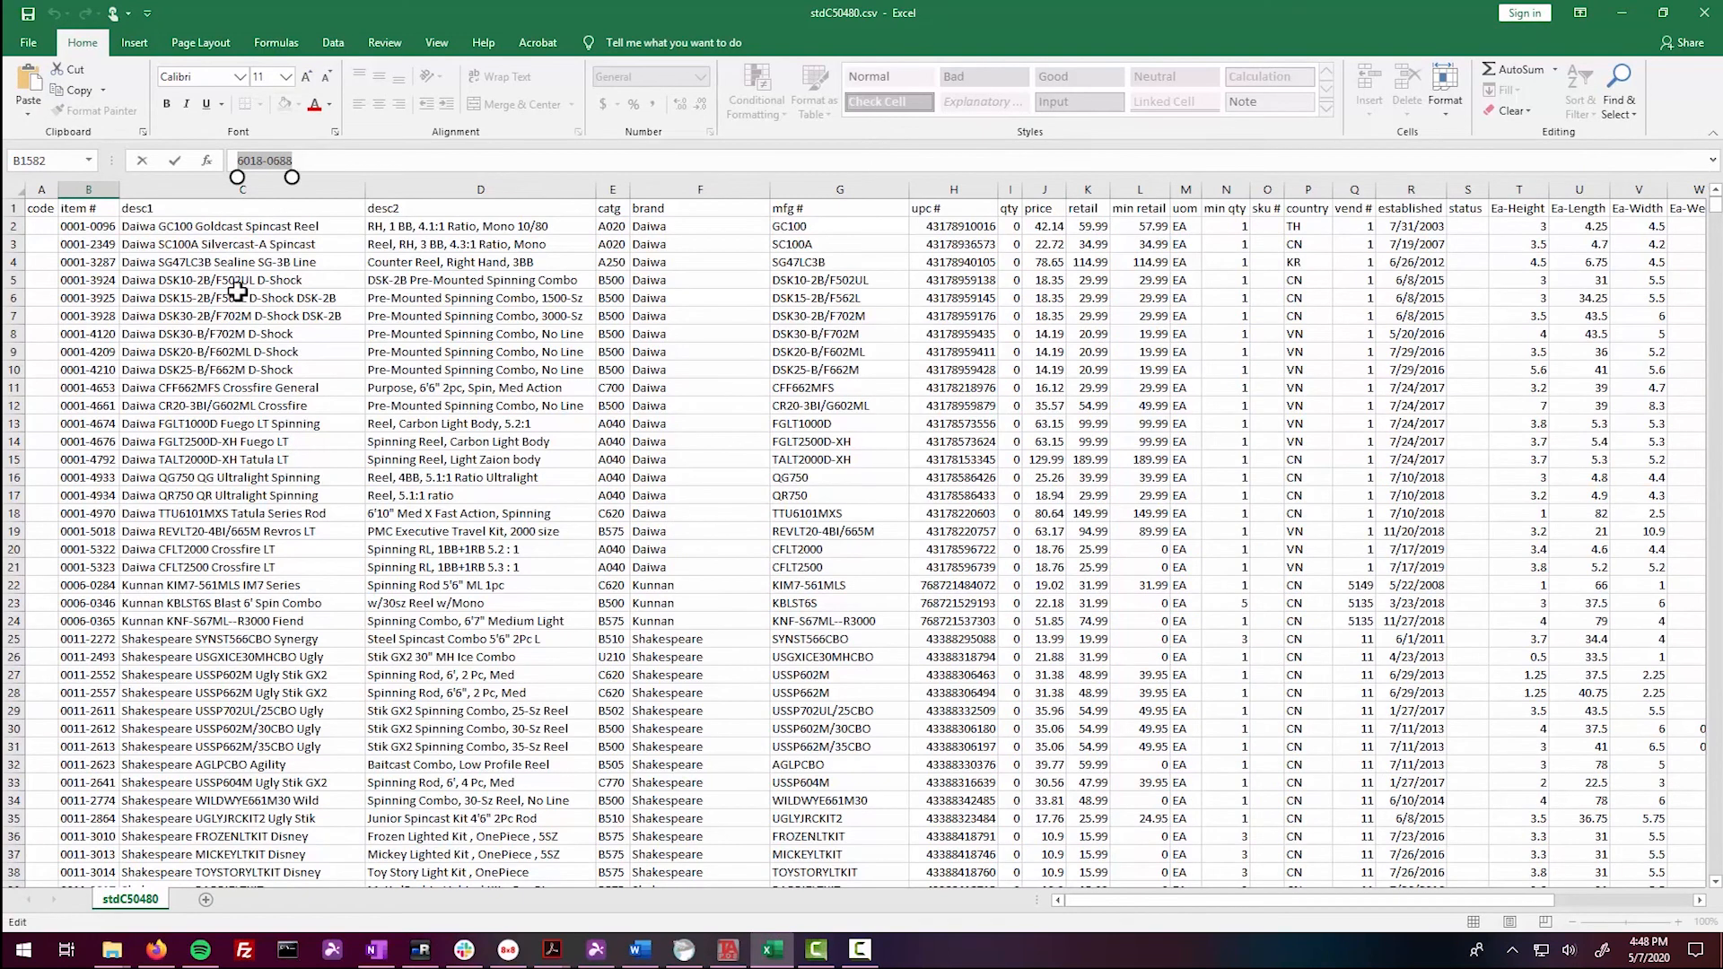
pyautogui.click(97, 229)
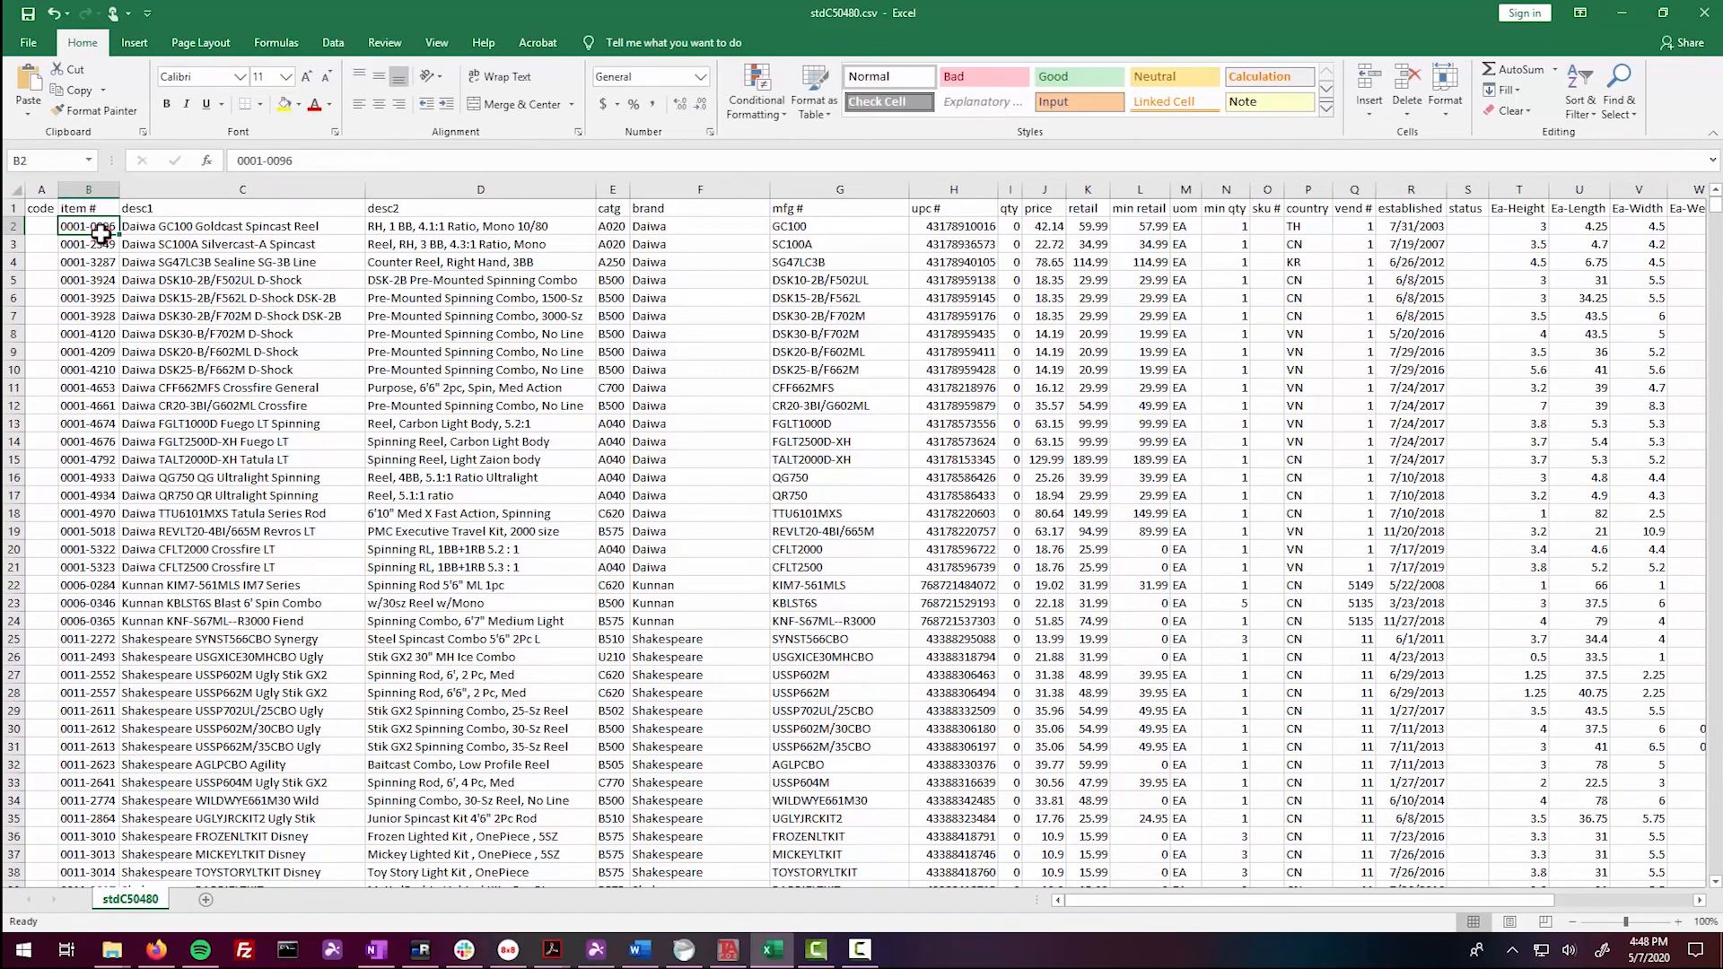
pyautogui.moveTo(294, 160); pyautogui.dragTo(234, 160)
pyautogui.rightClick(284, 161)
pyautogui.click(317, 198)
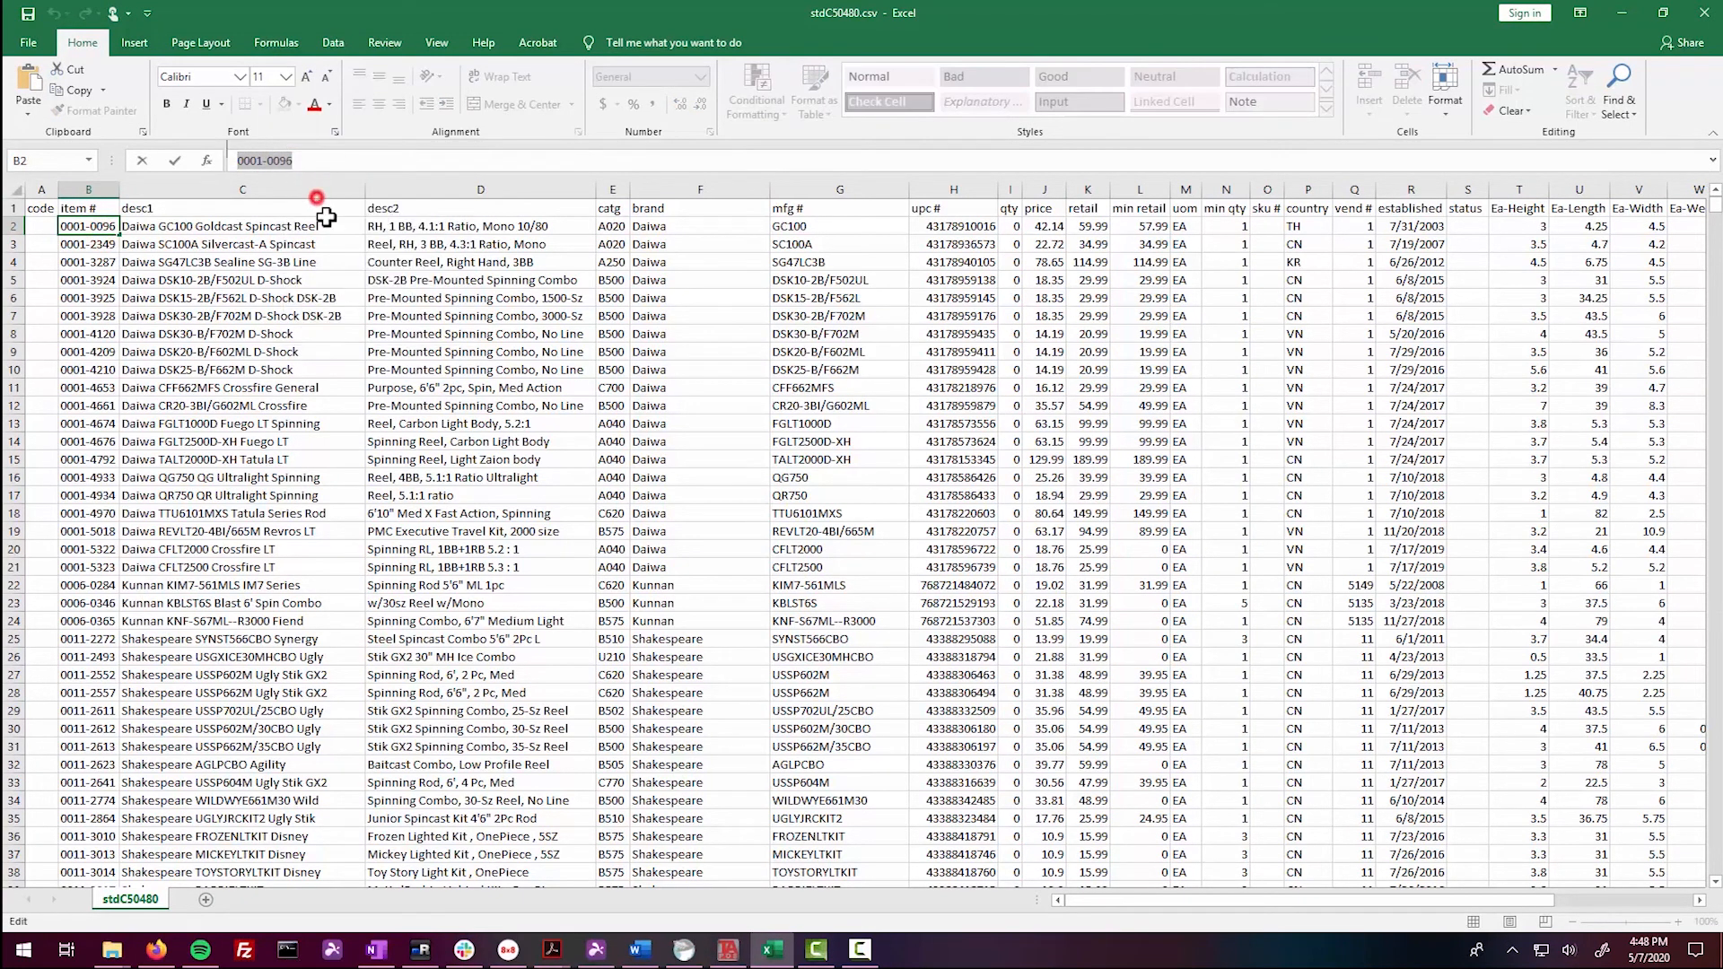
# Step: Switch to TransActPOS and search the electronic catalog for part number 0001-0096
pyautogui.click(728, 950)
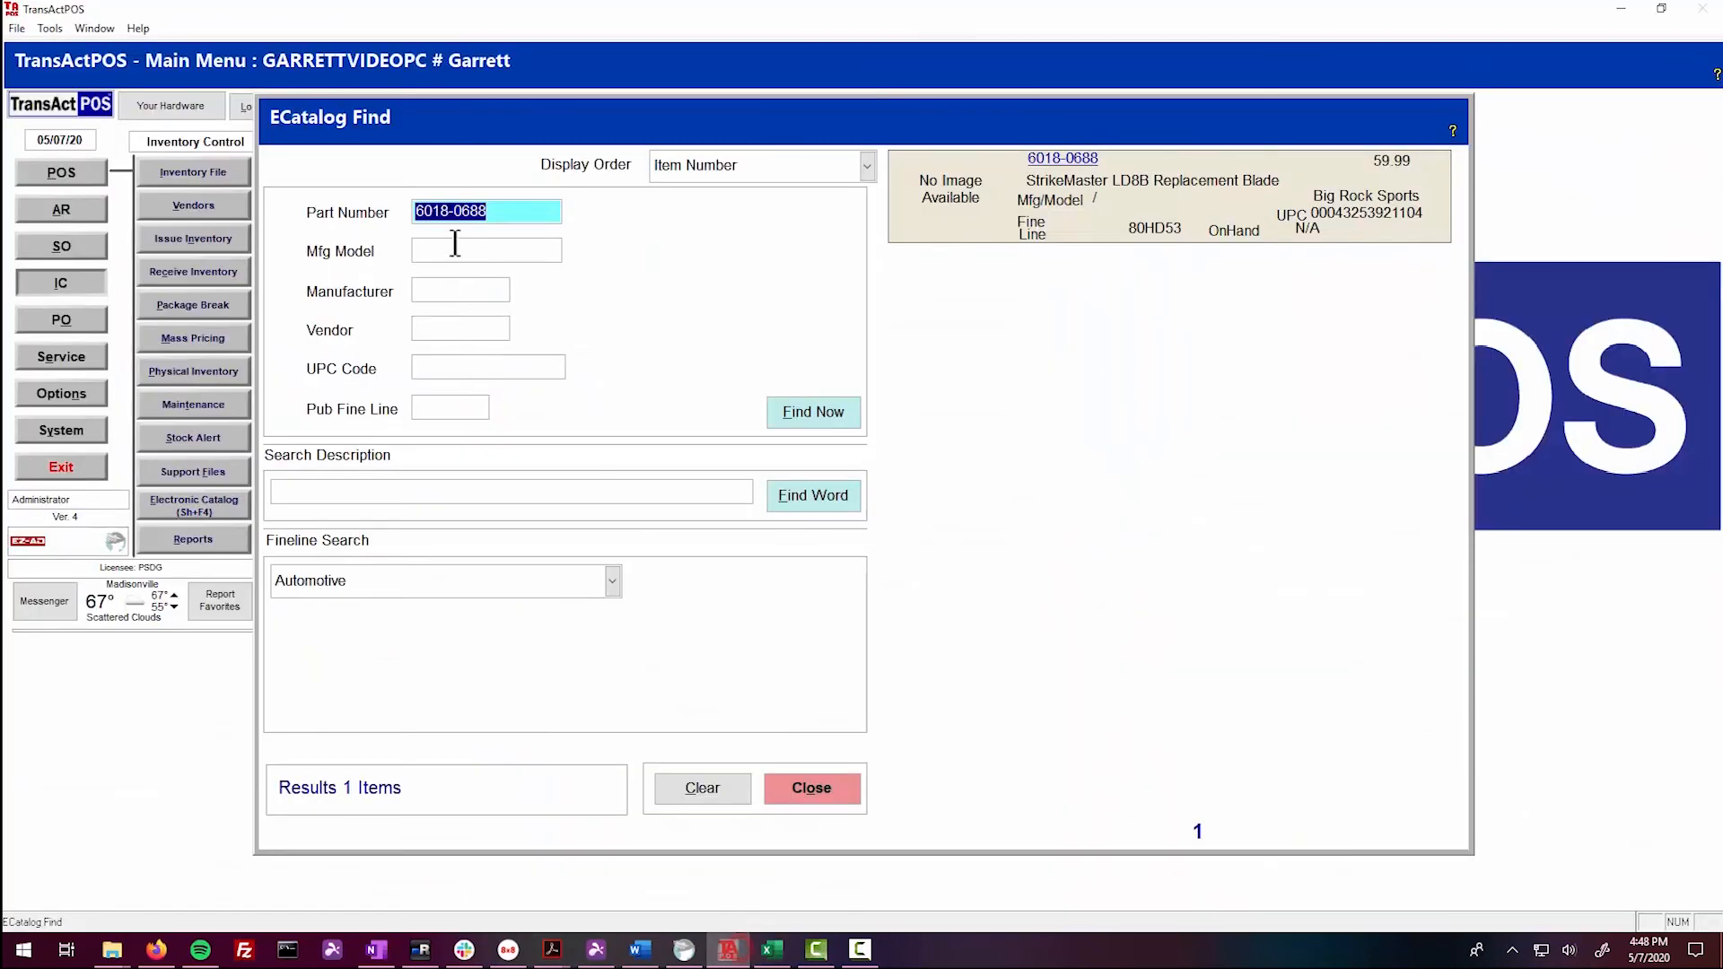
pyautogui.click(486, 211)
pyautogui.press('BackSpace')
pyautogui.hotkey('ctrl', 'v')
pyautogui.press('Return')
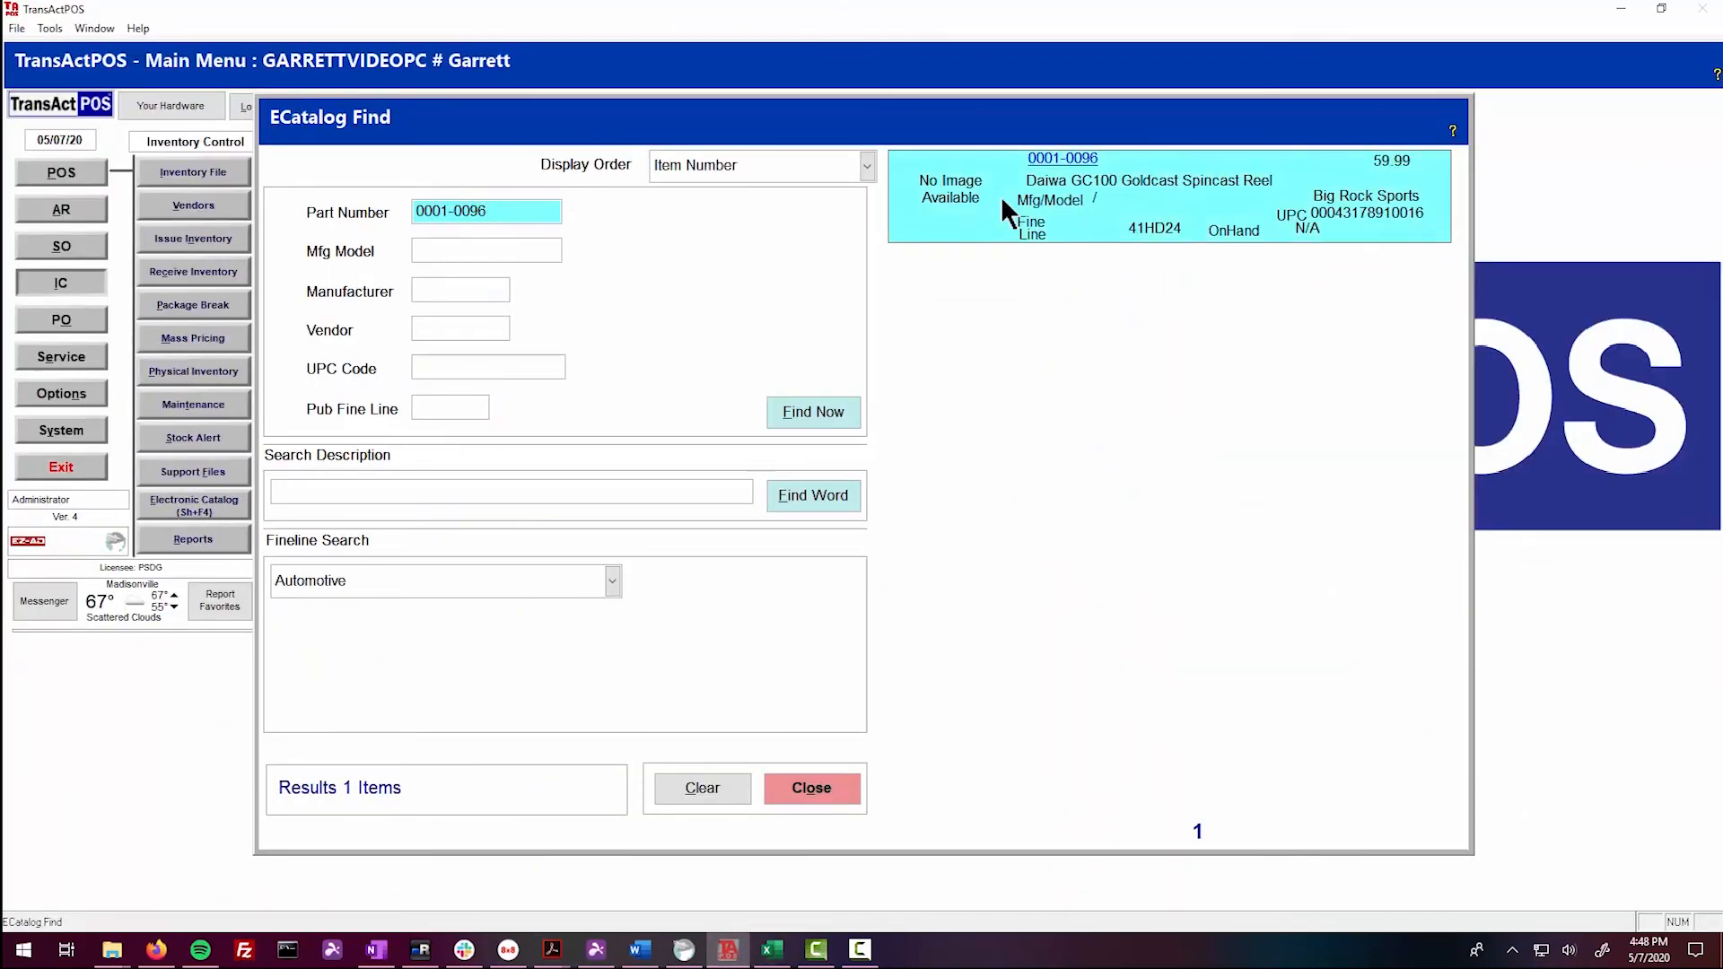
# Step: Check the retail and cost in the Daiwa GC100 Goldcast Spincast Reel's catalog record and close the catalog search
pyautogui.click(1082, 159)
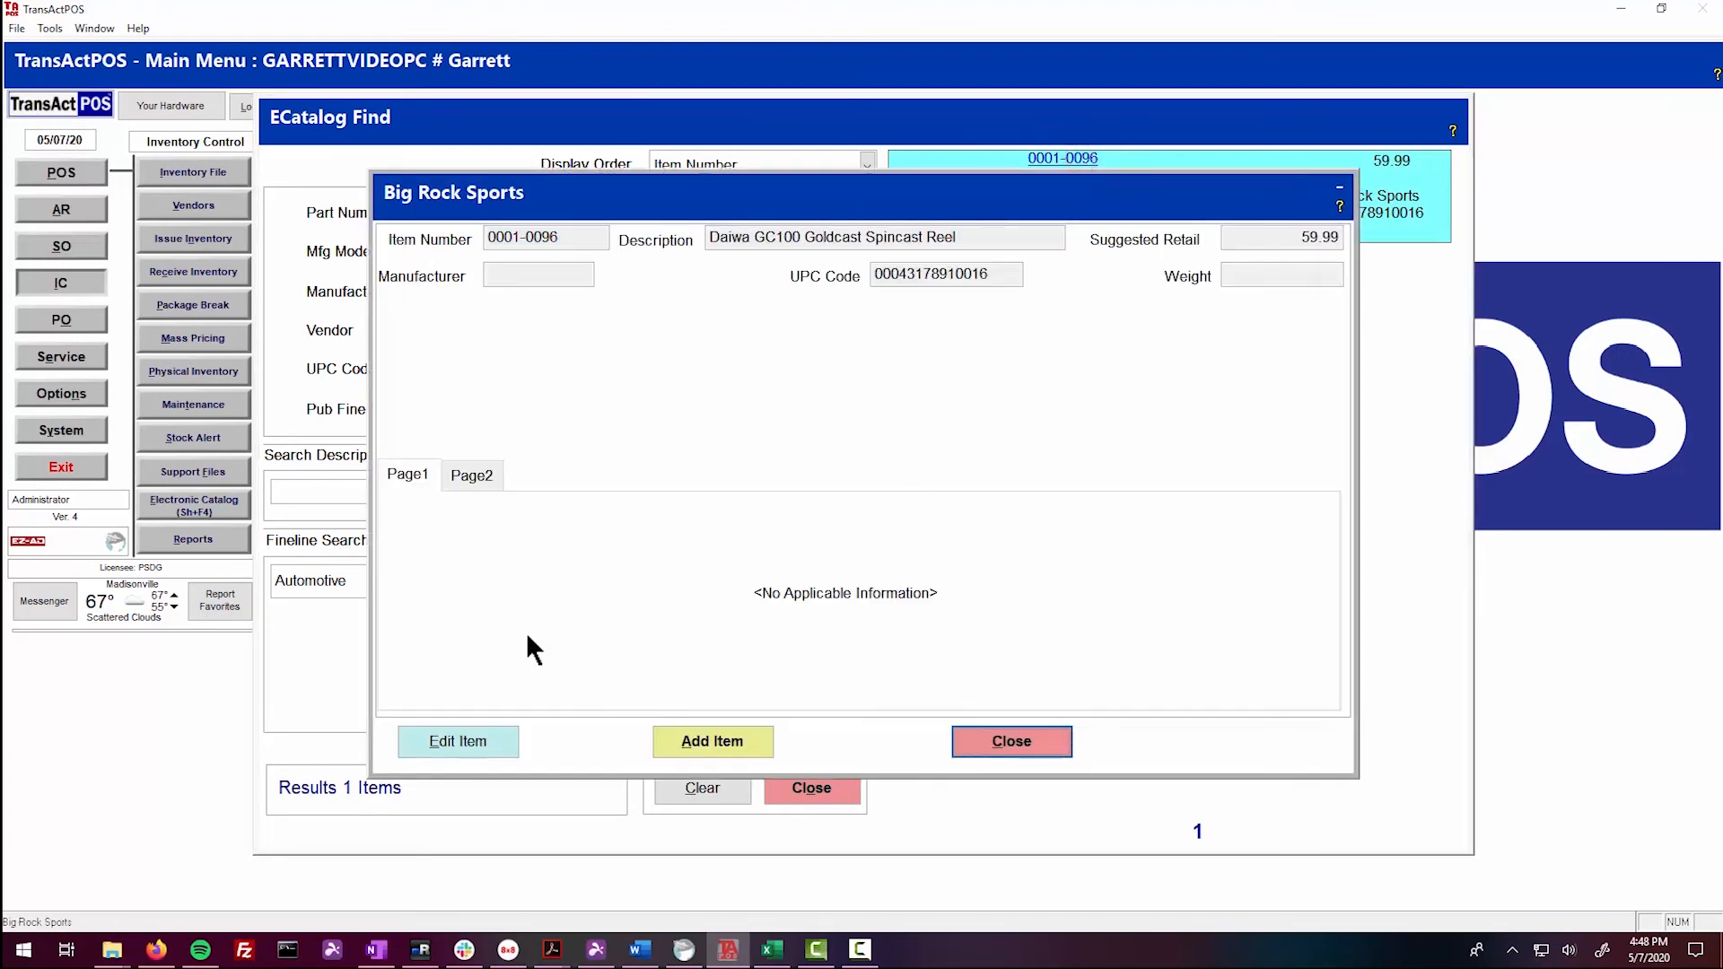
pyautogui.click(485, 474)
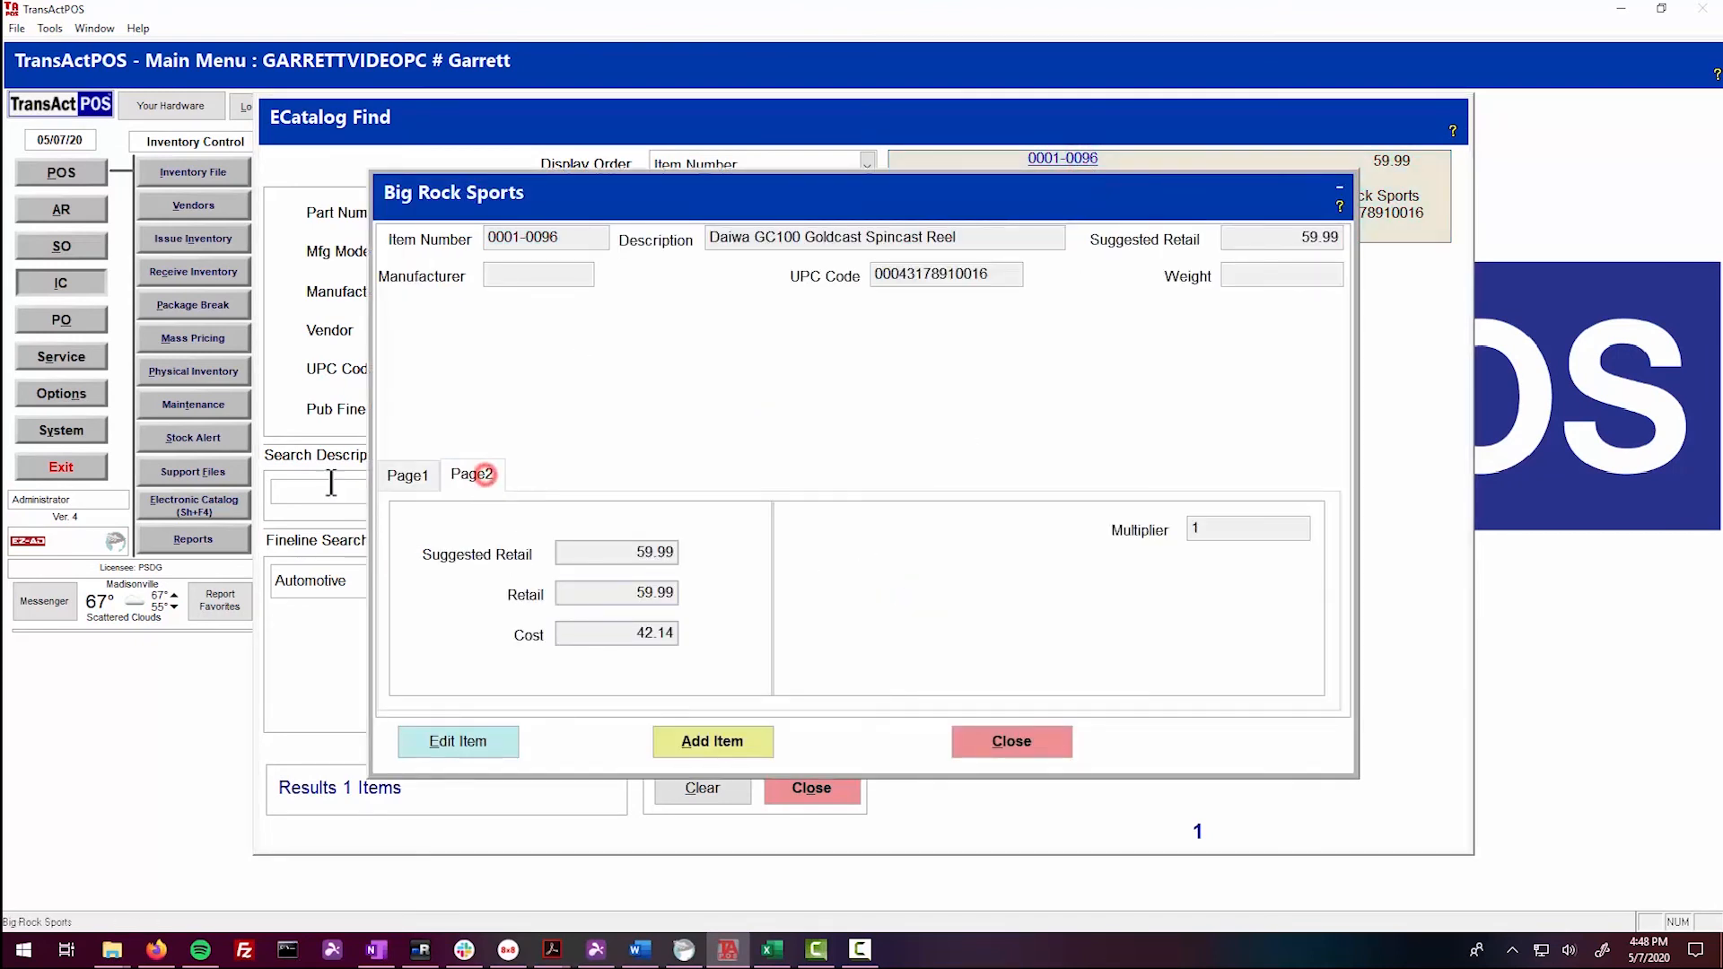
pyautogui.click(1037, 743)
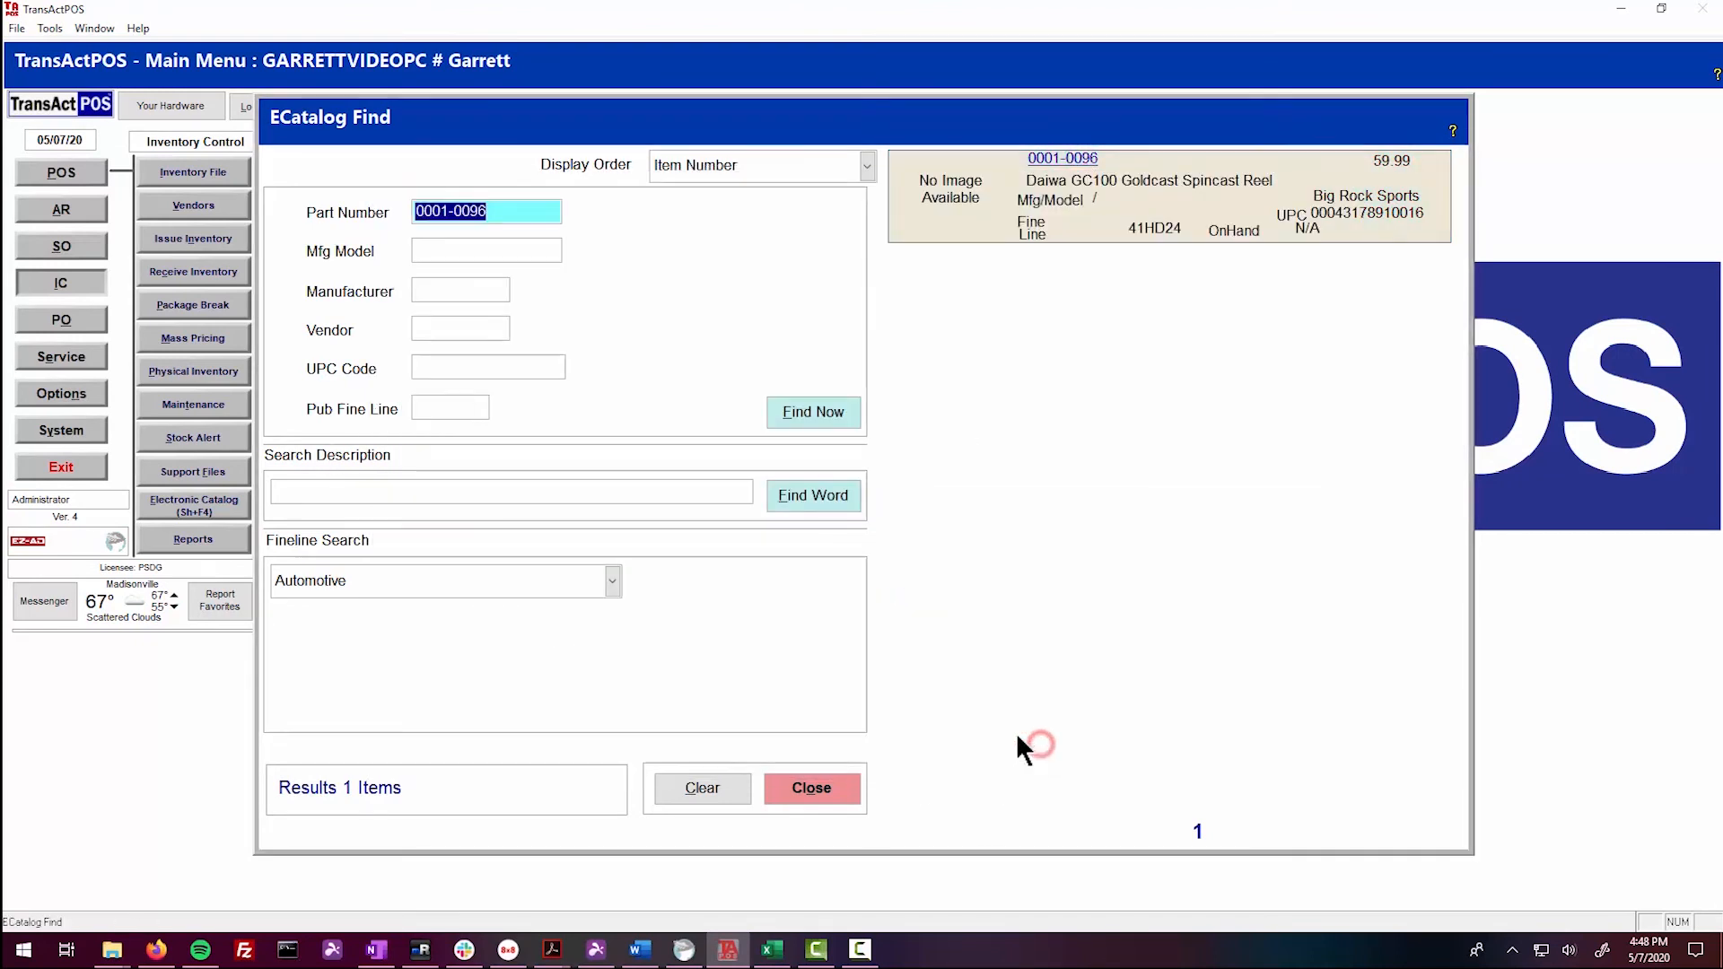
pyautogui.click(842, 790)
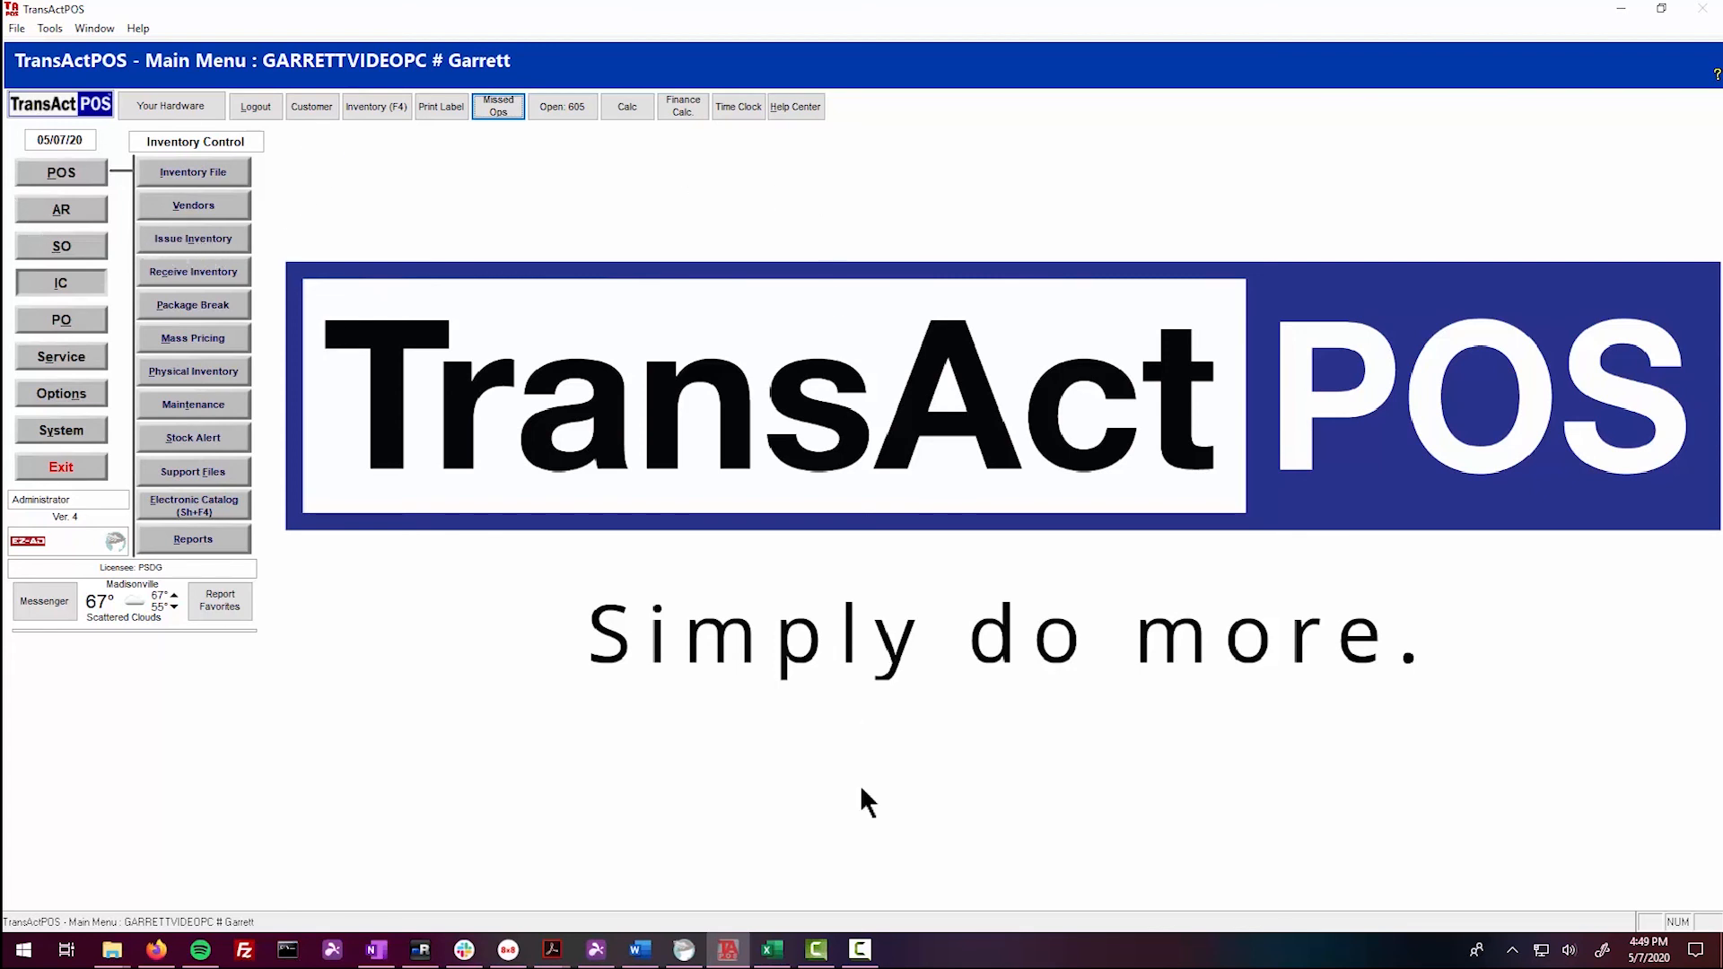
# Step: Switch back to the stdC50480.csv sheet in Excel
pyautogui.click(772, 949)
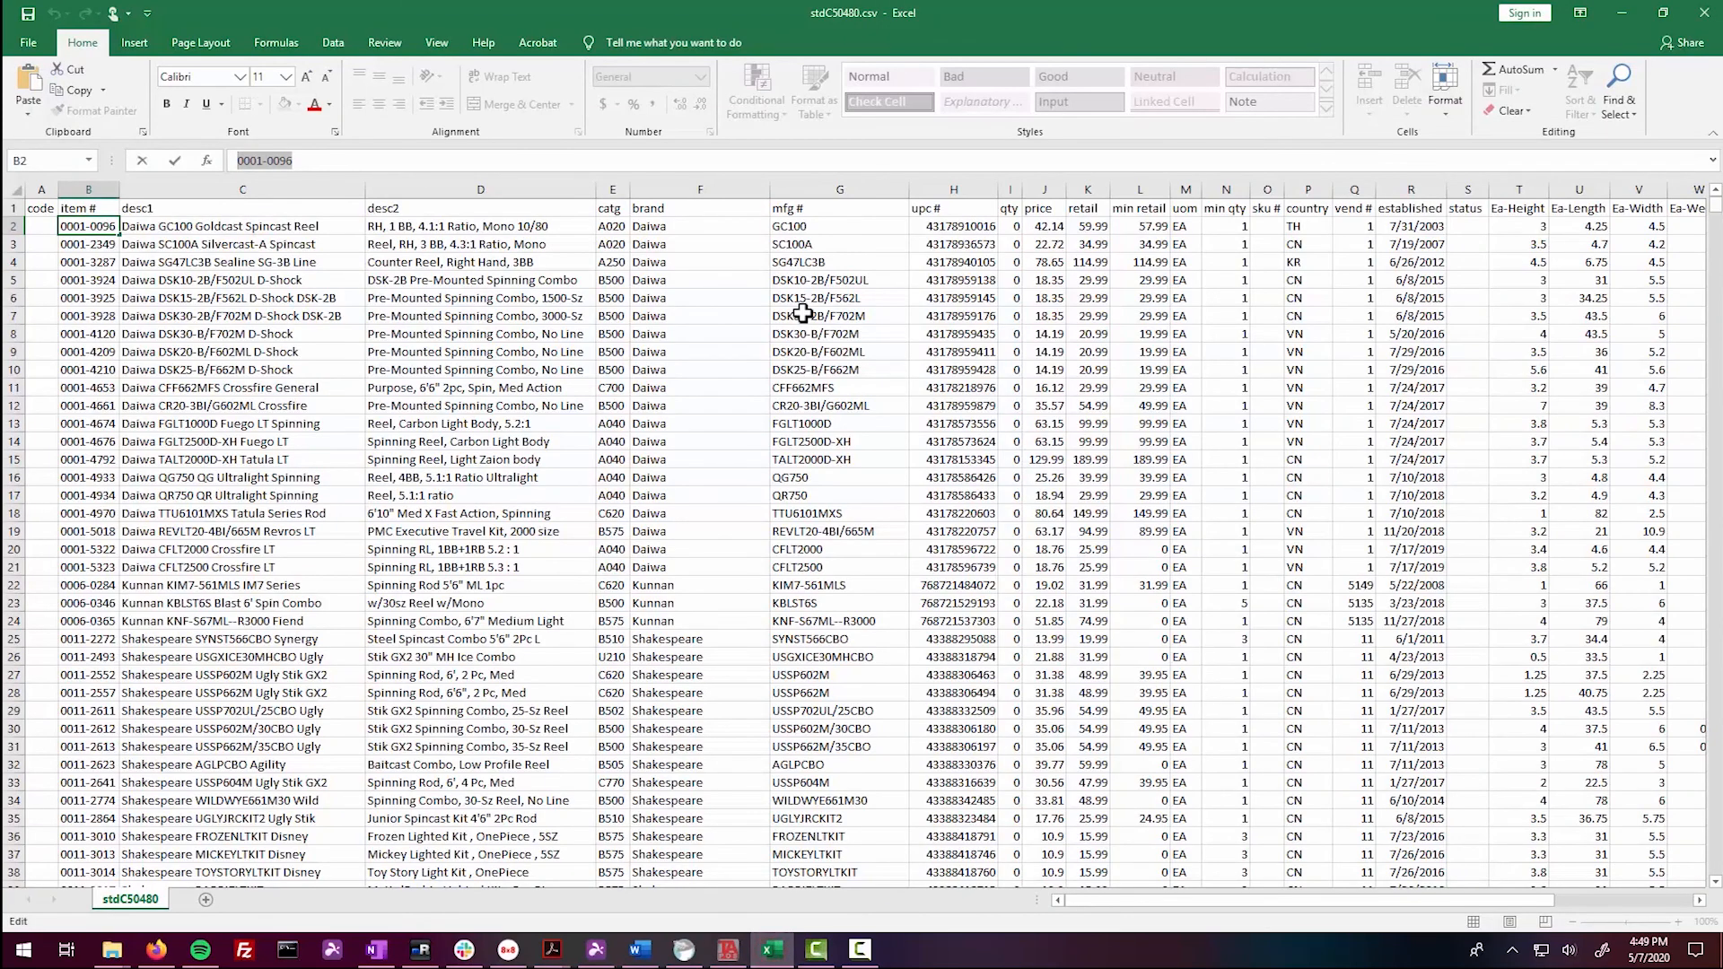